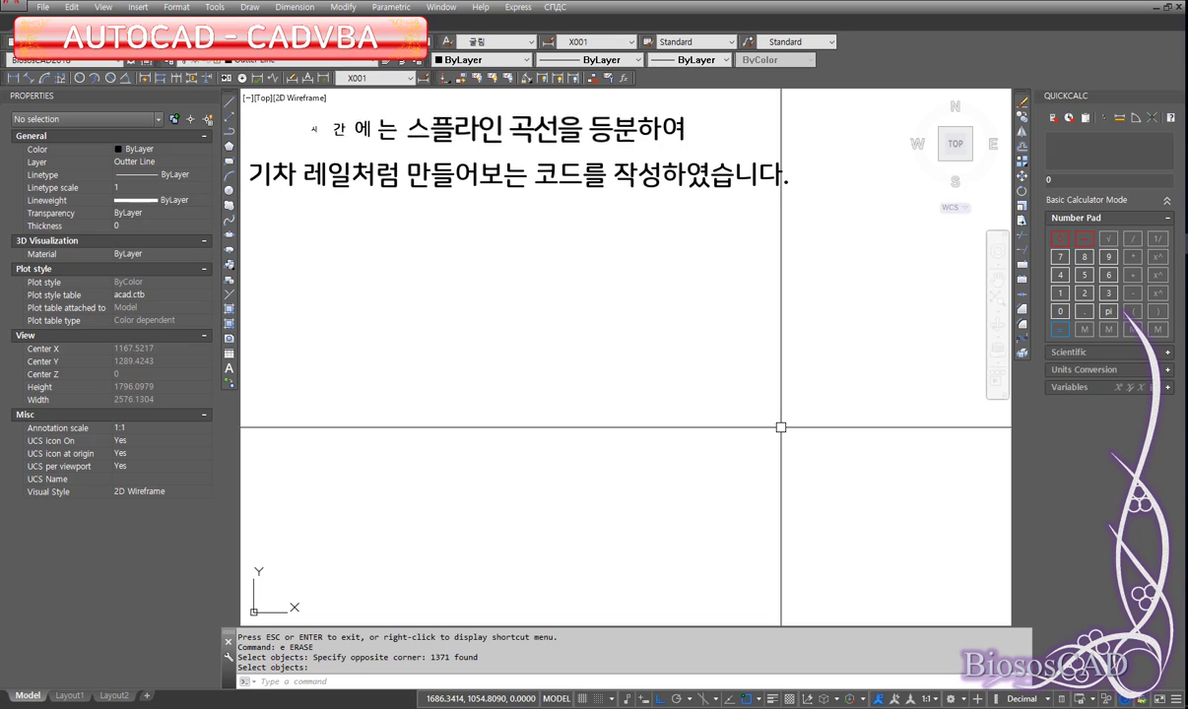
With Ortho off, draw a wavy freehand spline through six fit points.
{"action": "key", "text": "Return"}
{"action": "type", "text": "SPL"}
{"action": "key", "text": "Return"}
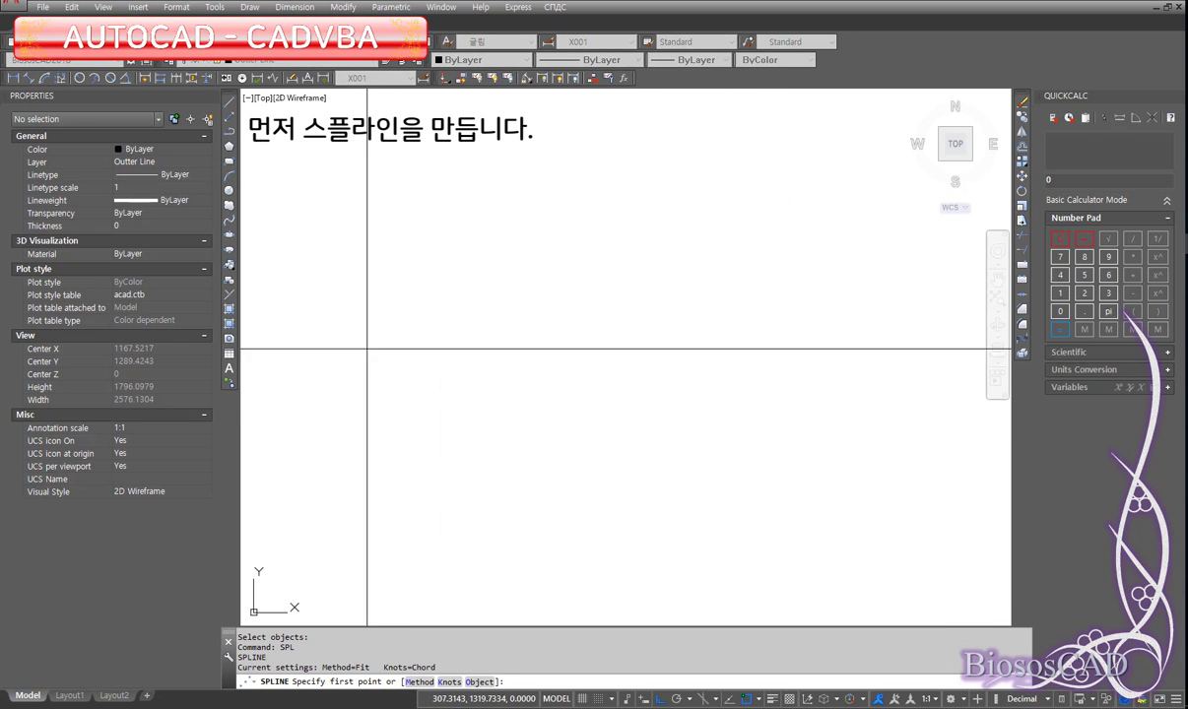
{"action": "key", "text": "F8"}
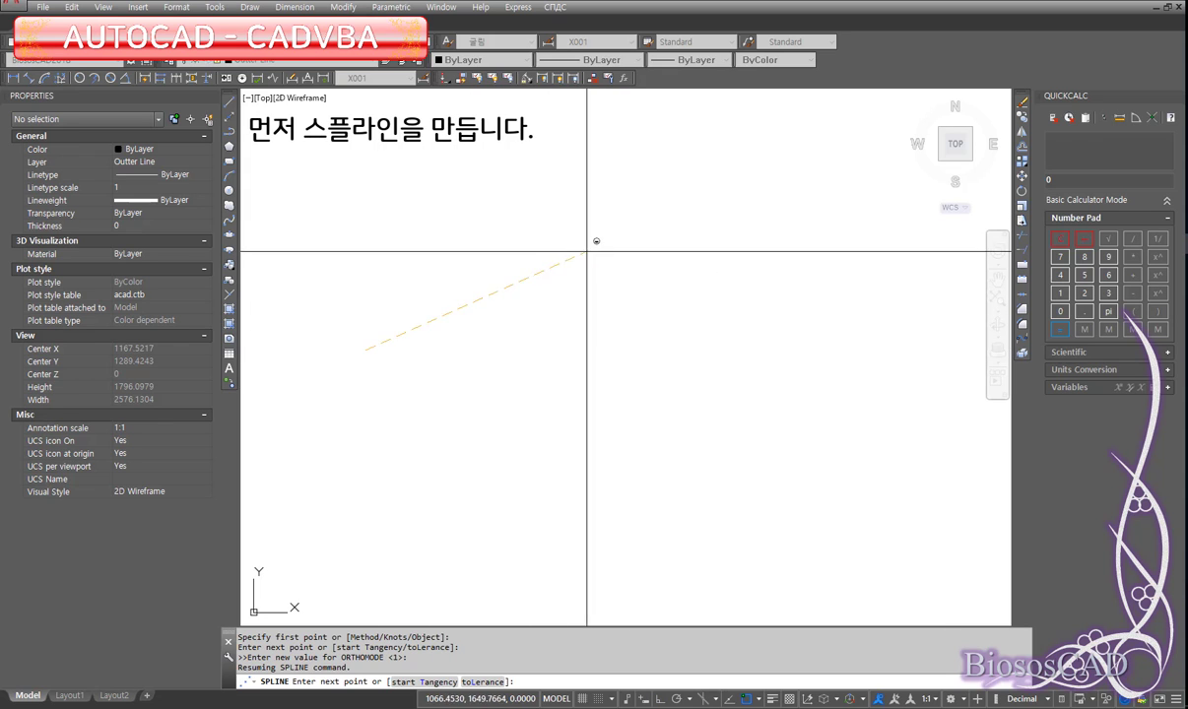
{"action": "left_click", "coordinate": [565, 246]}
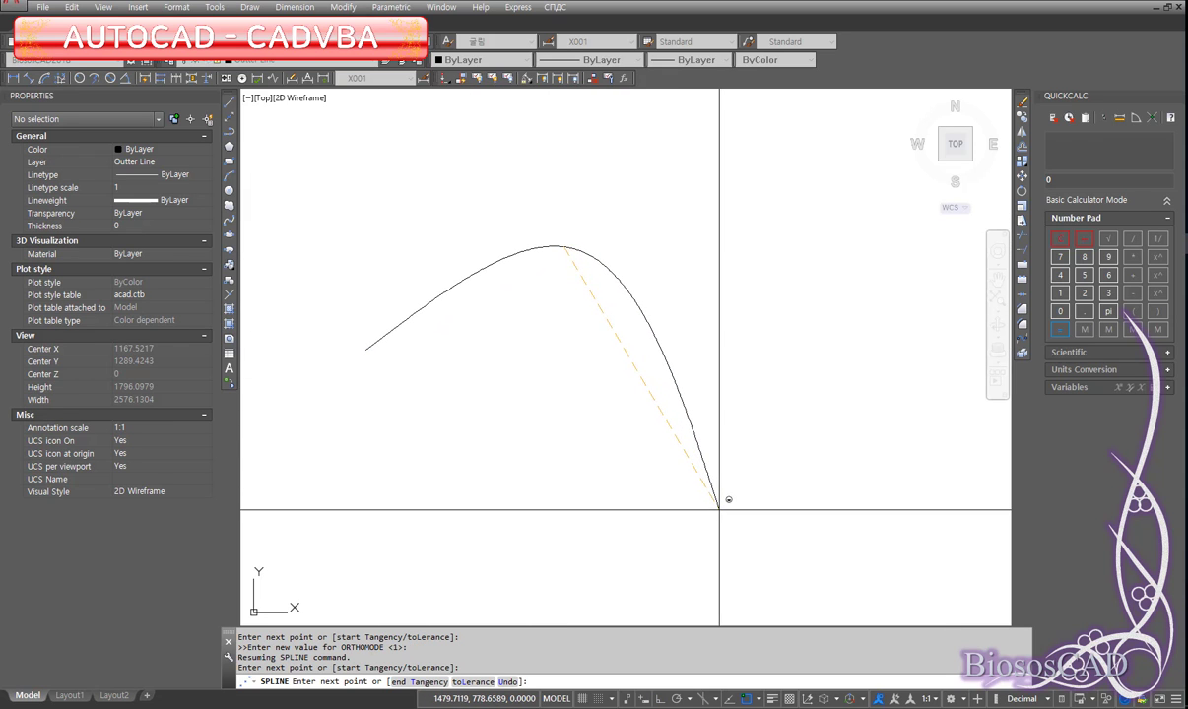
{"action": "left_click", "coordinate": [718, 507]}
{"action": "left_click", "coordinate": [844, 327]}
{"action": "left_click", "coordinate": [866, 445]}
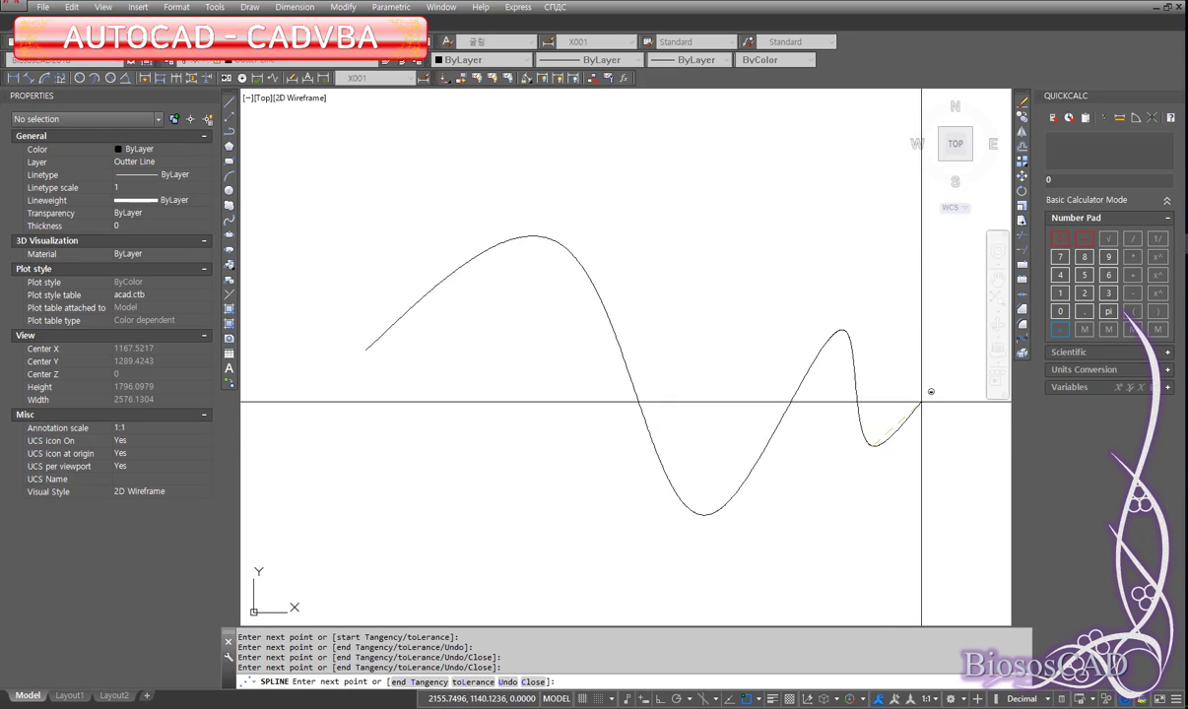
{"action": "left_click", "coordinate": [921, 402]}
{"action": "key", "text": "Return"}
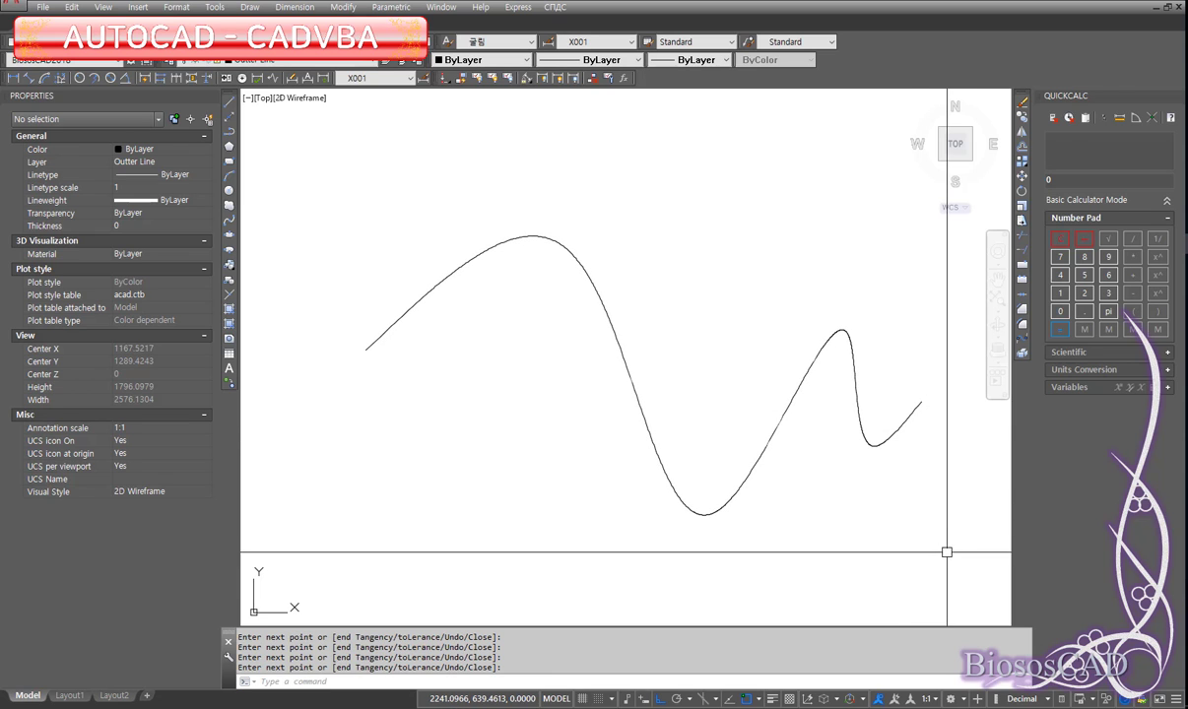
Inspect the spline's fit points, then begin an offset with distance 20.
{"action": "left_click", "coordinate": [900, 426]}
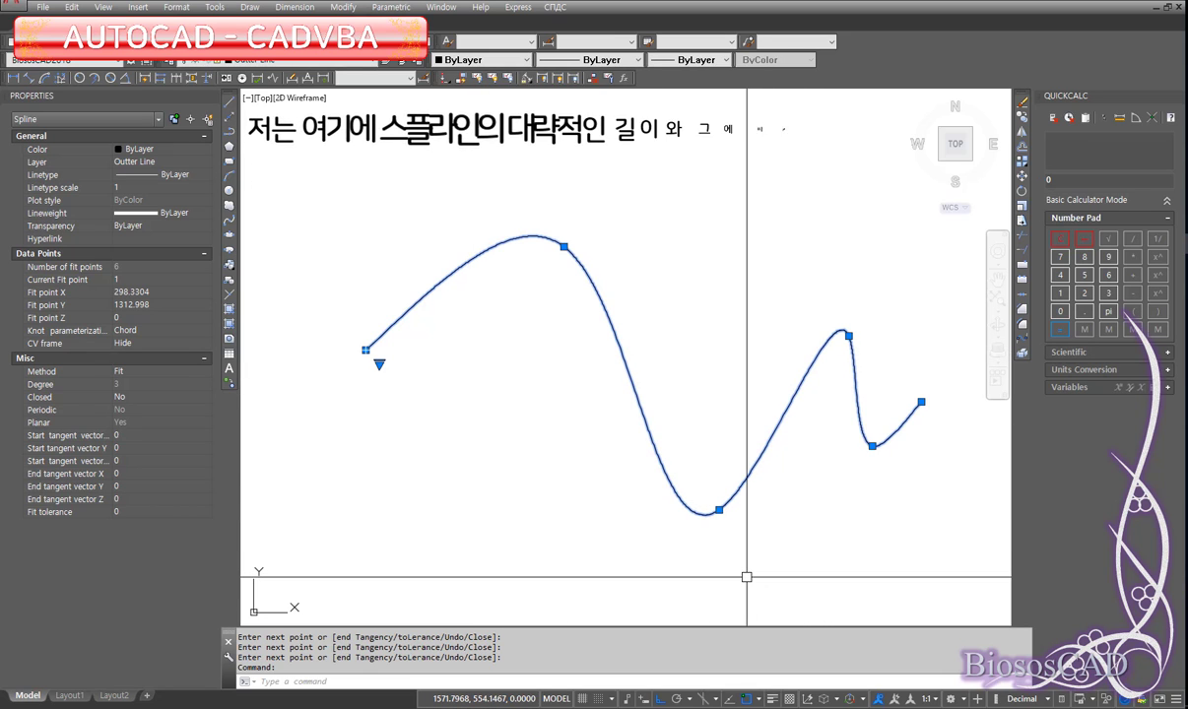
{"action": "key", "text": "Escape"}
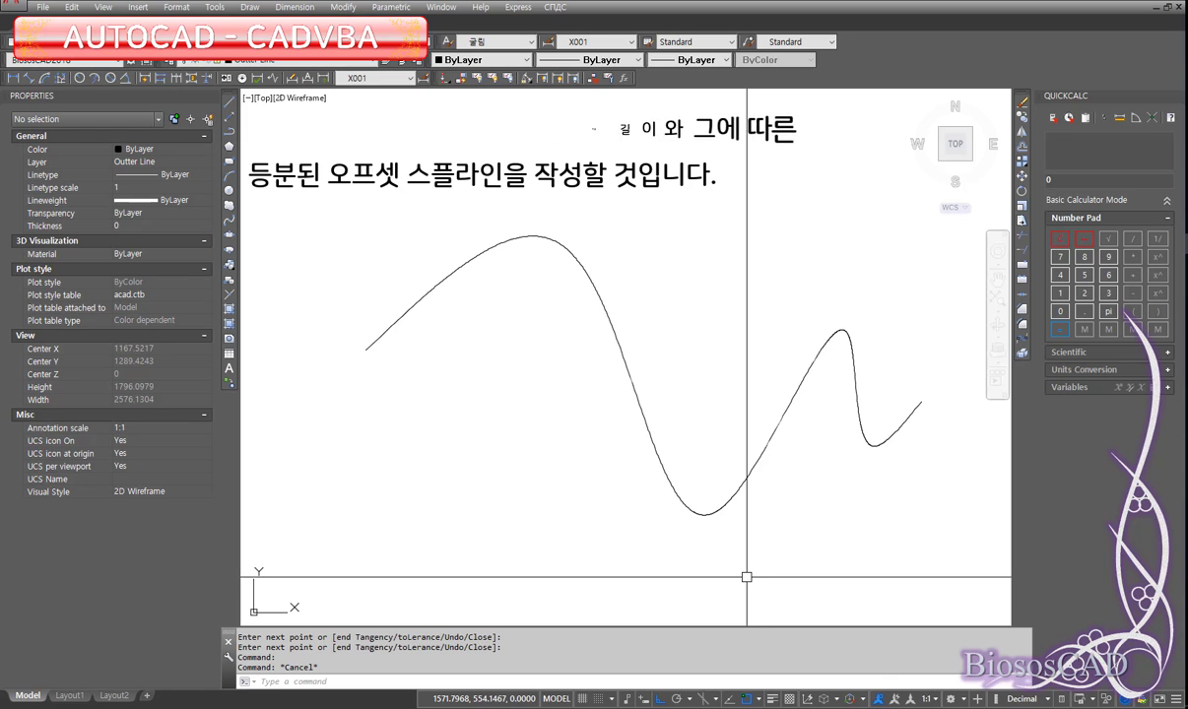
{"action": "type", "text": "O"}
{"action": "key", "text": "Return"}
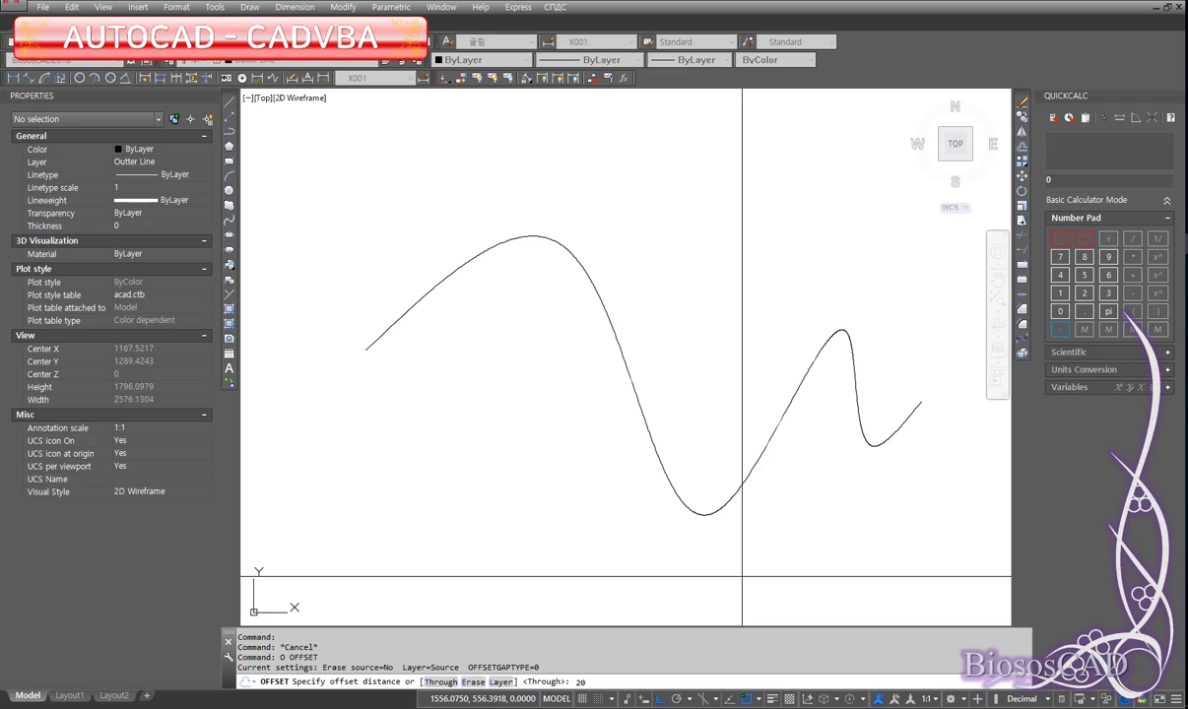
Offset the wavy spline by 20 to both sides, giving three parallel curves.
{"action": "key", "text": "Return"}
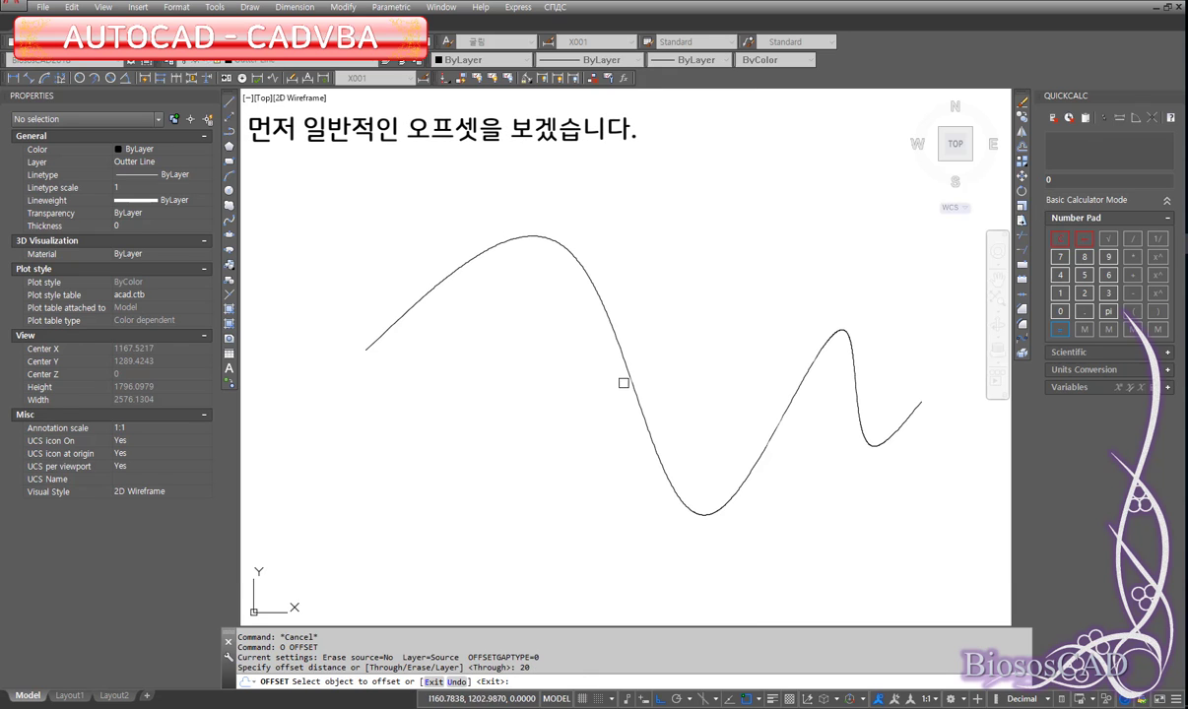
{"action": "left_click", "coordinate": [624, 357]}
{"action": "left_click", "coordinate": [582, 423]}
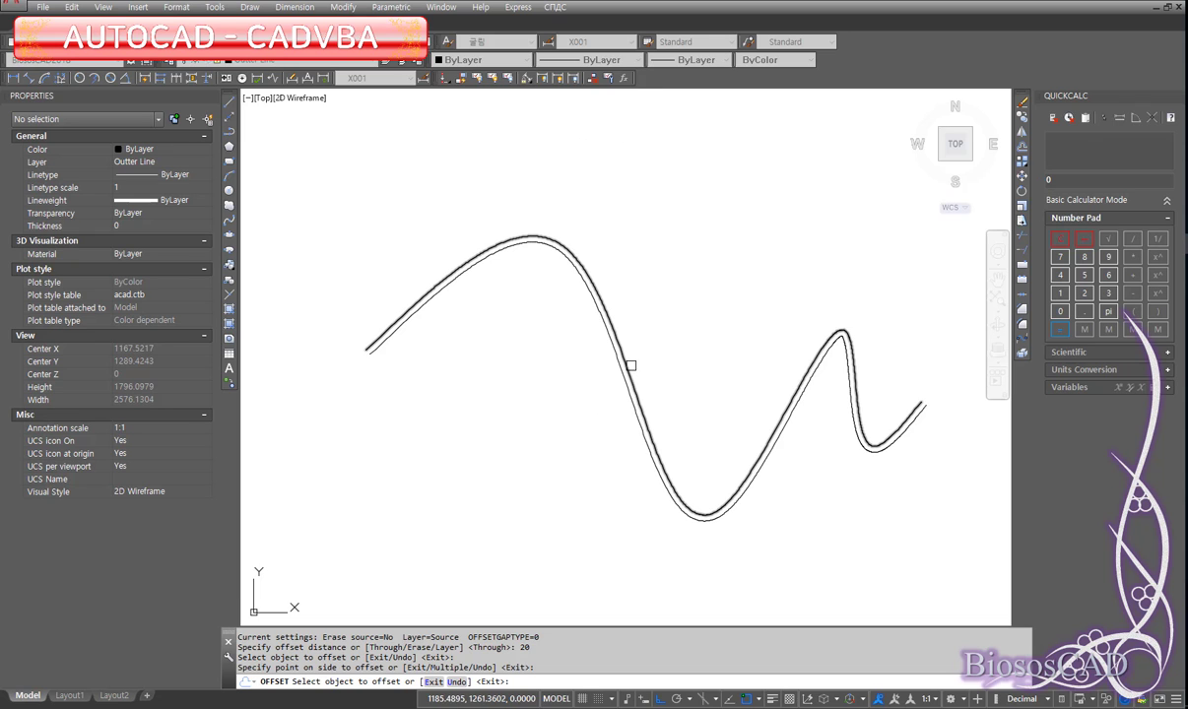
{"action": "left_click", "coordinate": [631, 365]}
{"action": "left_click", "coordinate": [708, 315]}
{"action": "key", "text": "Return"}
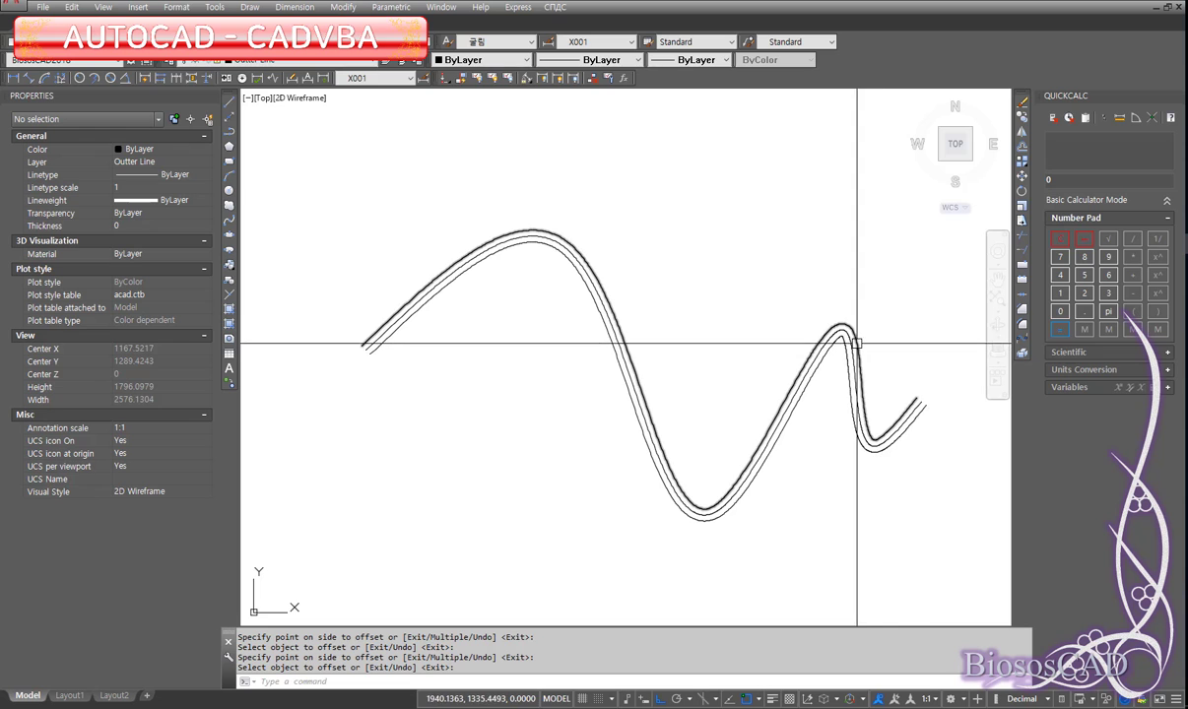
{"action": "scroll", "coordinate": [856, 343], "scroll_direction": "up", "scroll_amount": 3}
Zoom in to inspect the inner offset spline.
{"action": "left_click", "coordinate": [805, 346]}
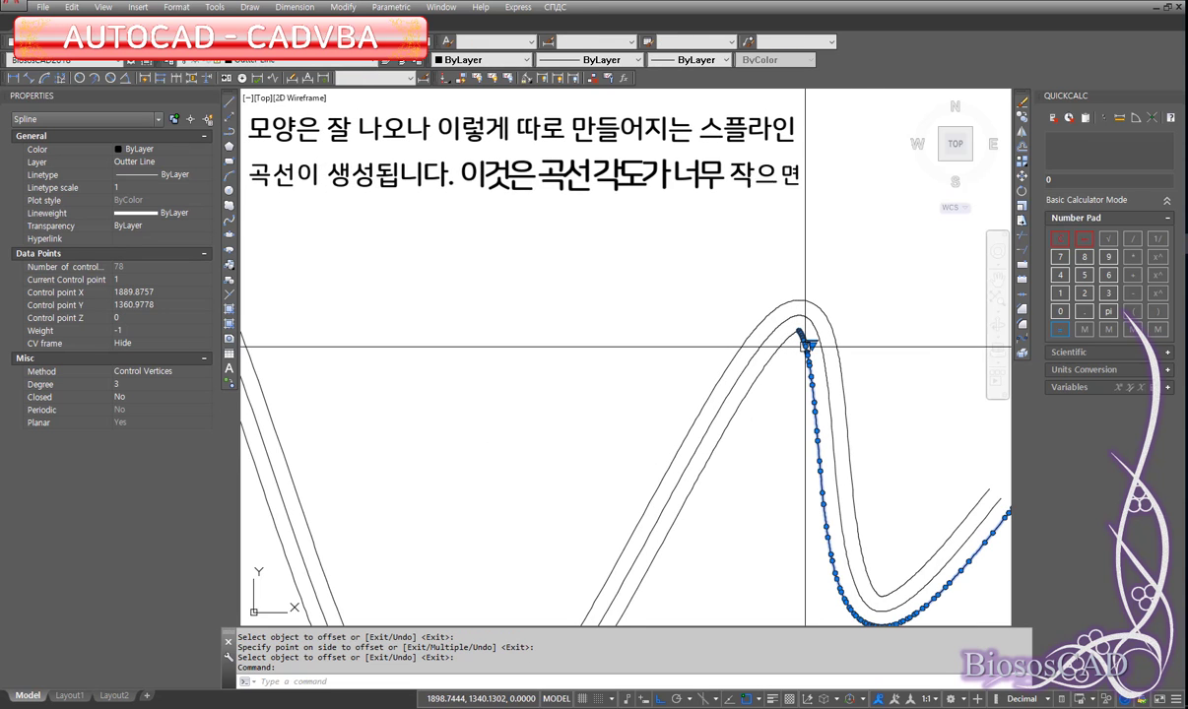
{"action": "scroll", "coordinate": [827, 305], "scroll_direction": "up", "scroll_amount": 3}
{"action": "scroll", "coordinate": [702, 399], "scroll_direction": "up", "scroll_amount": 2}
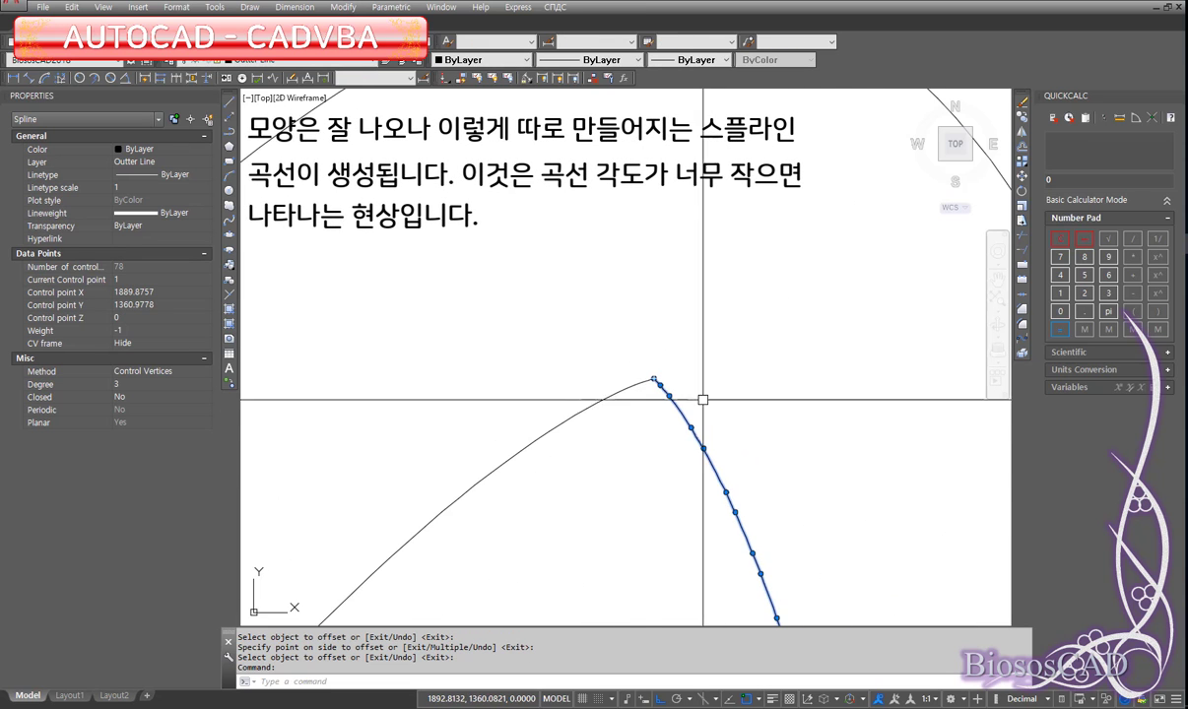
{"action": "scroll", "coordinate": [673, 380], "scroll_direction": "down", "scroll_amount": 2}
{"action": "scroll", "coordinate": [763, 372], "scroll_direction": "down", "scroll_amount": 2}
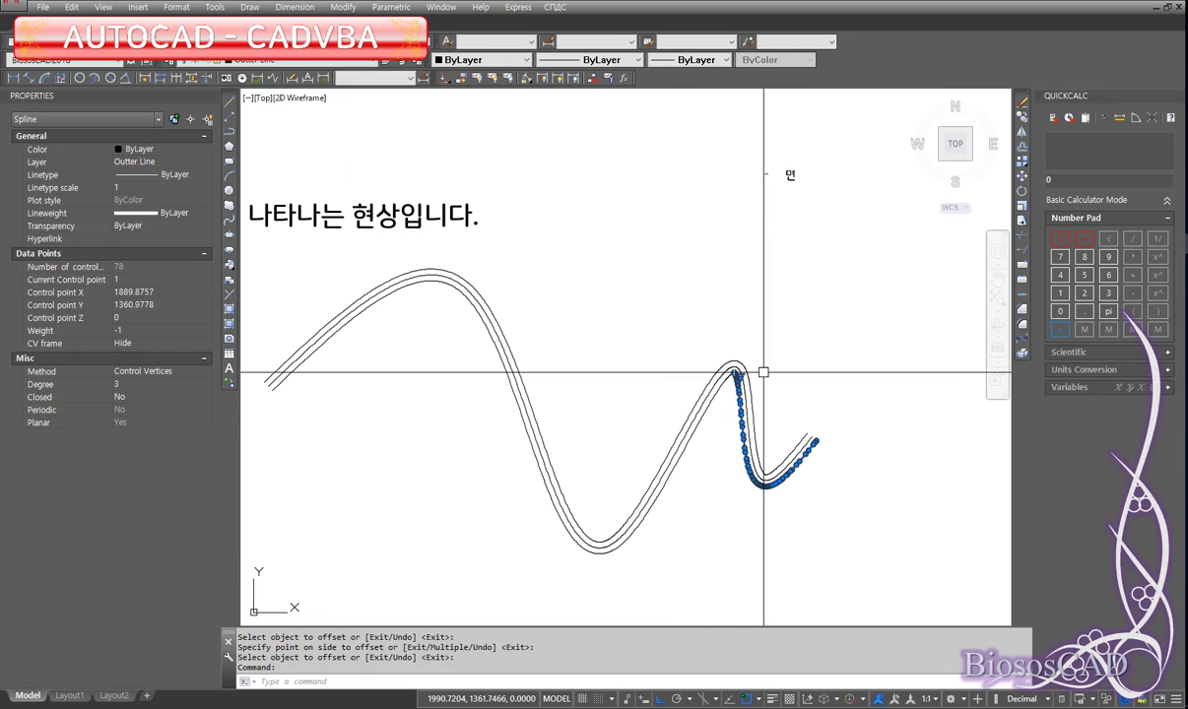
{"action": "scroll", "coordinate": [774, 430], "scroll_direction": "up", "scroll_amount": 2}
{"action": "type", "text": "r"}
{"action": "key", "text": "Return"}
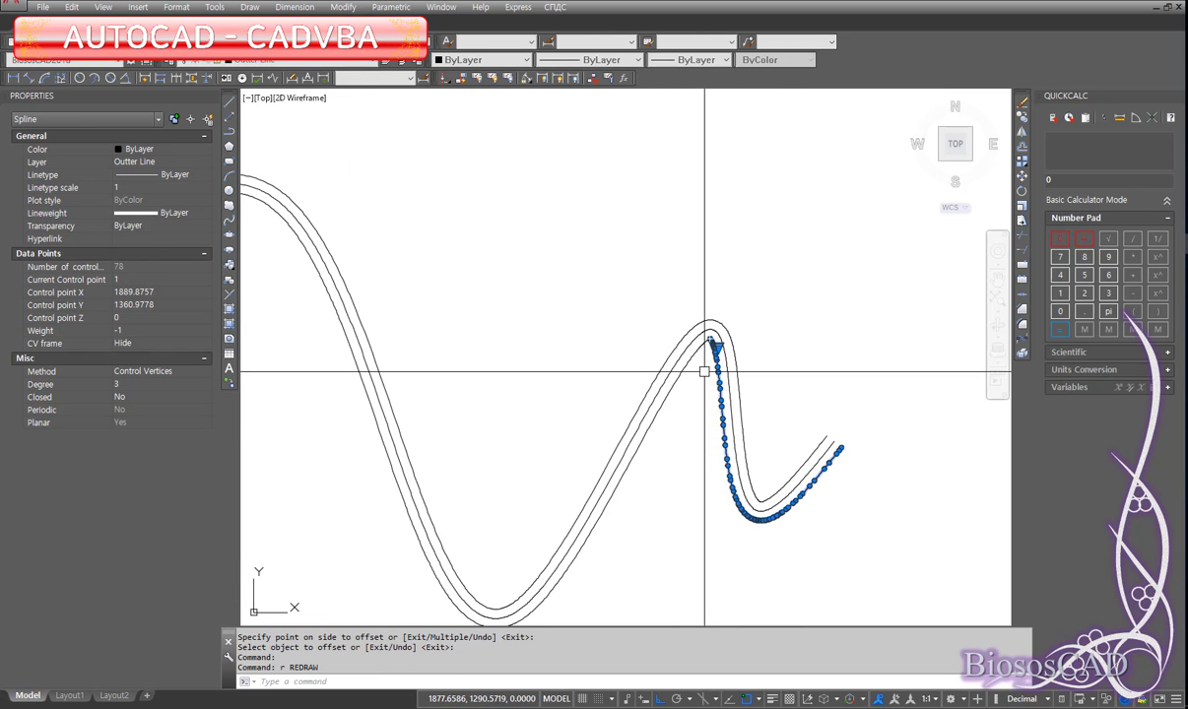
{"action": "key", "text": "Escape"}
Erase the first offset copy with ERASE.
{"action": "type", "text": "e"}
{"action": "key", "text": "Return"}
{"action": "left_click", "coordinate": [707, 352]}
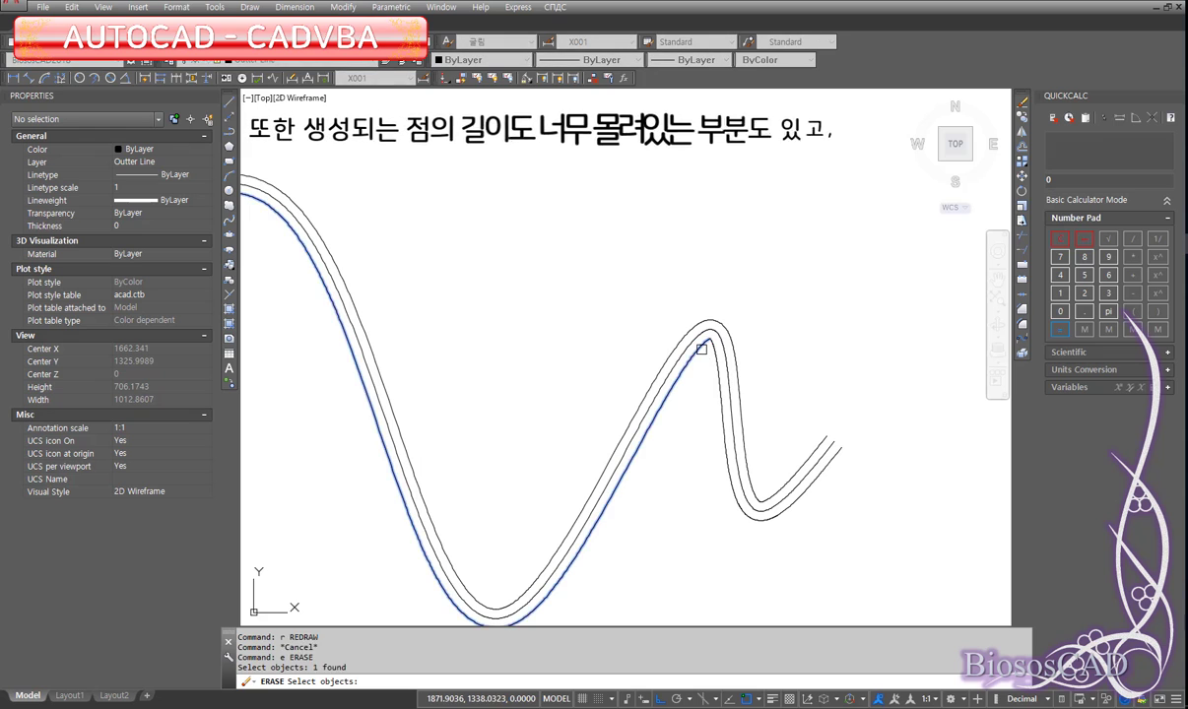
{"action": "key", "text": "Return"}
{"action": "left_click", "coordinate": [716, 364]}
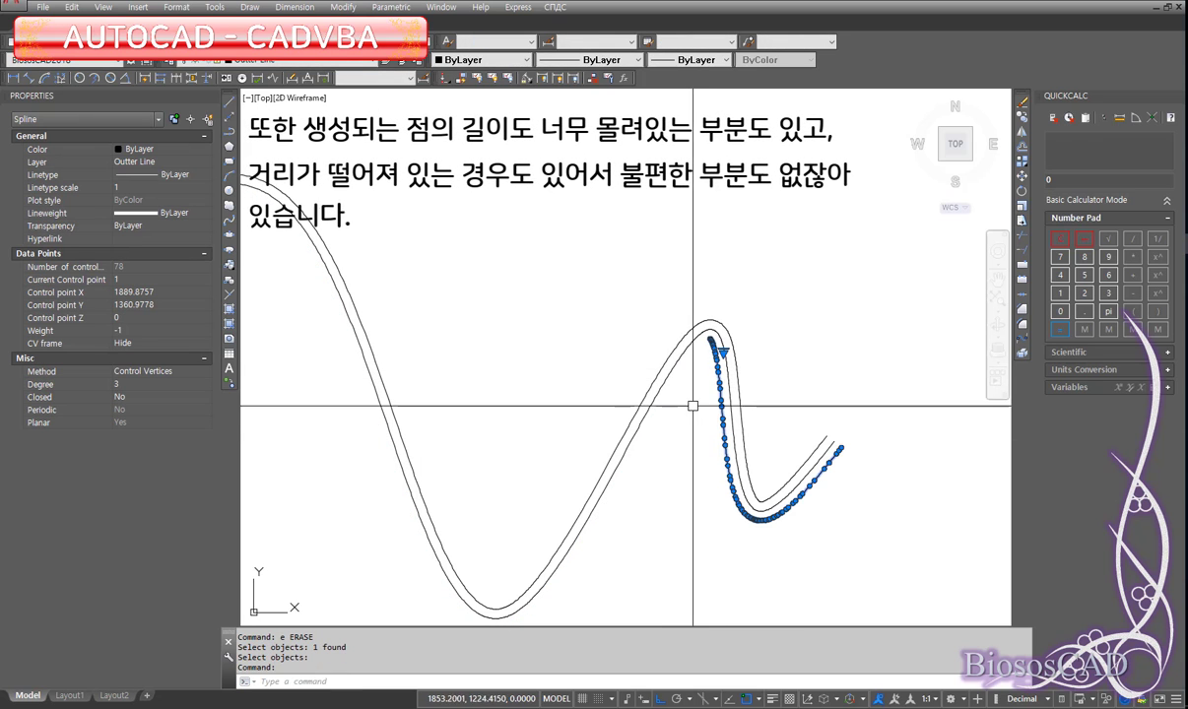
{"action": "key", "text": "Return"}
Pan along the curve and erase the remaining offset copy.
{"action": "left_click", "coordinate": [739, 355]}
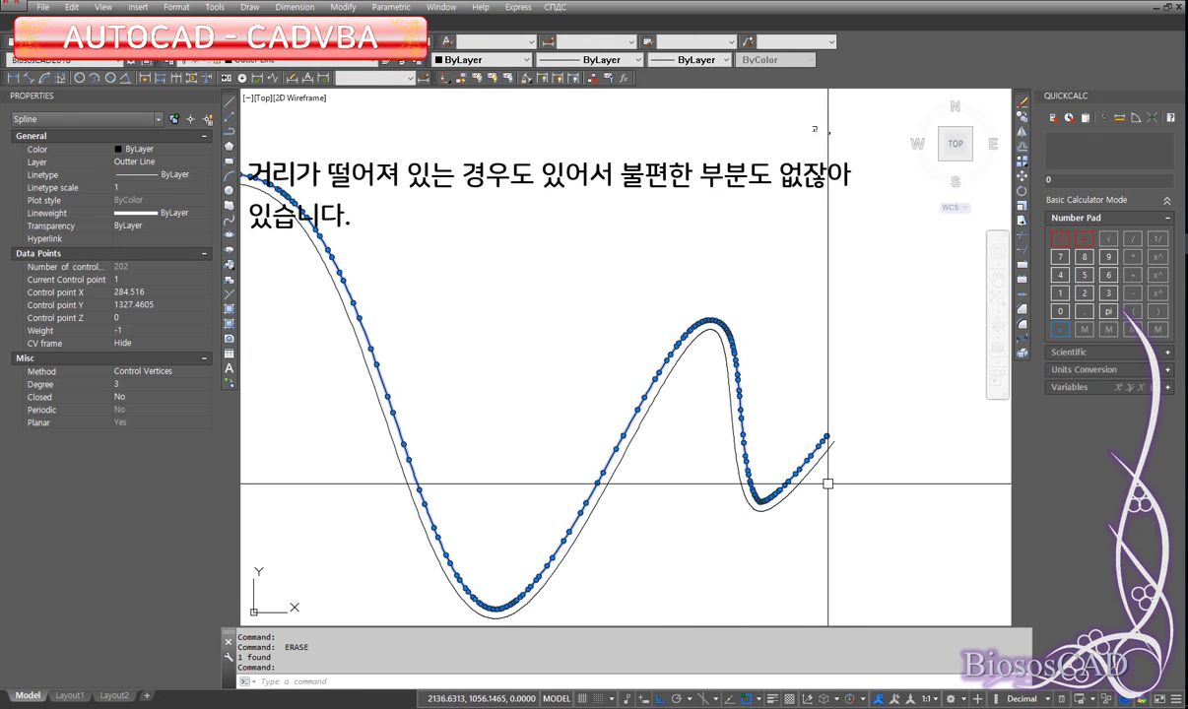
{"action": "middle_click_drag", "start_coordinate": [694, 504], "coordinate": [884, 459]}
{"action": "mouse_move", "coordinate": [490, 415]}
{"action": "middle_mouse_down"}
{"action": "mouse_move", "coordinate": [802, 406]}
{"action": "mouse_move", "coordinate": [737, 384]}
{"action": "middle_mouse_up"}
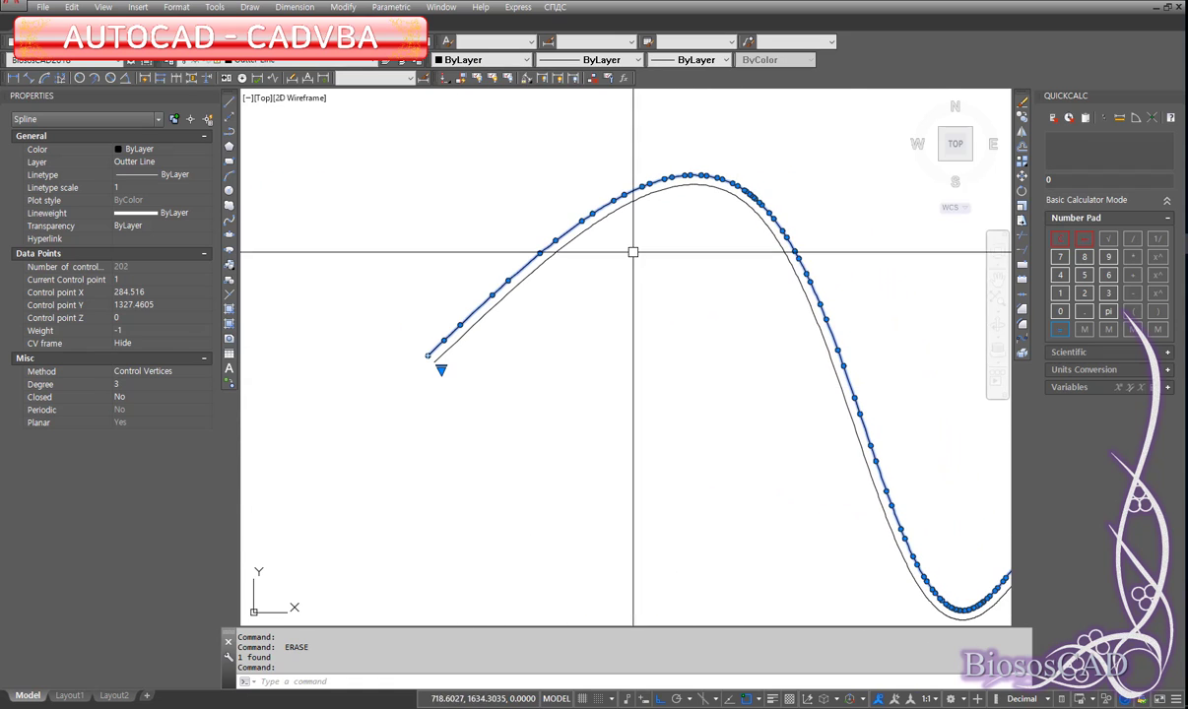
{"action": "type", "text": "e"}
{"action": "key", "text": "Return"}
{"action": "scroll", "coordinate": [804, 360], "scroll_direction": "down", "scroll_amount": 4}
{"action": "scroll", "coordinate": [803, 361], "scroll_direction": "up", "scroll_amount": 2}
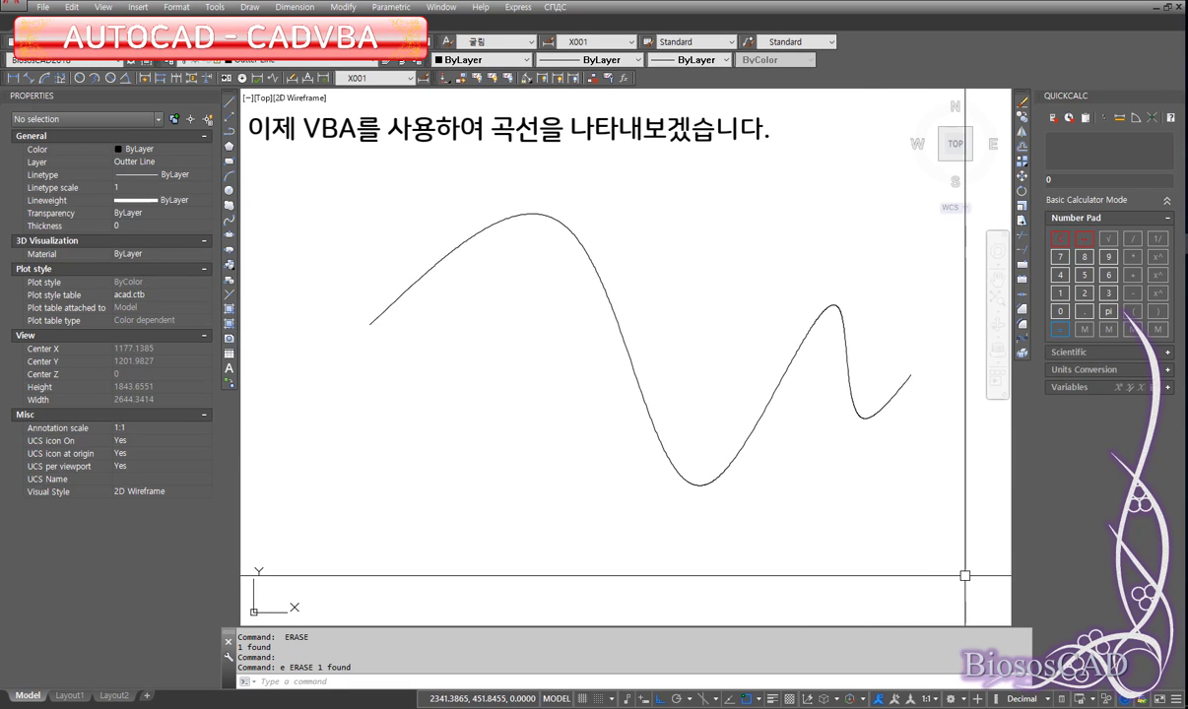
Run the VBA band macro on the spline with 5 mm divisions and width 20, yielding 654 segments.
{"action": "key", "text": "Return"}
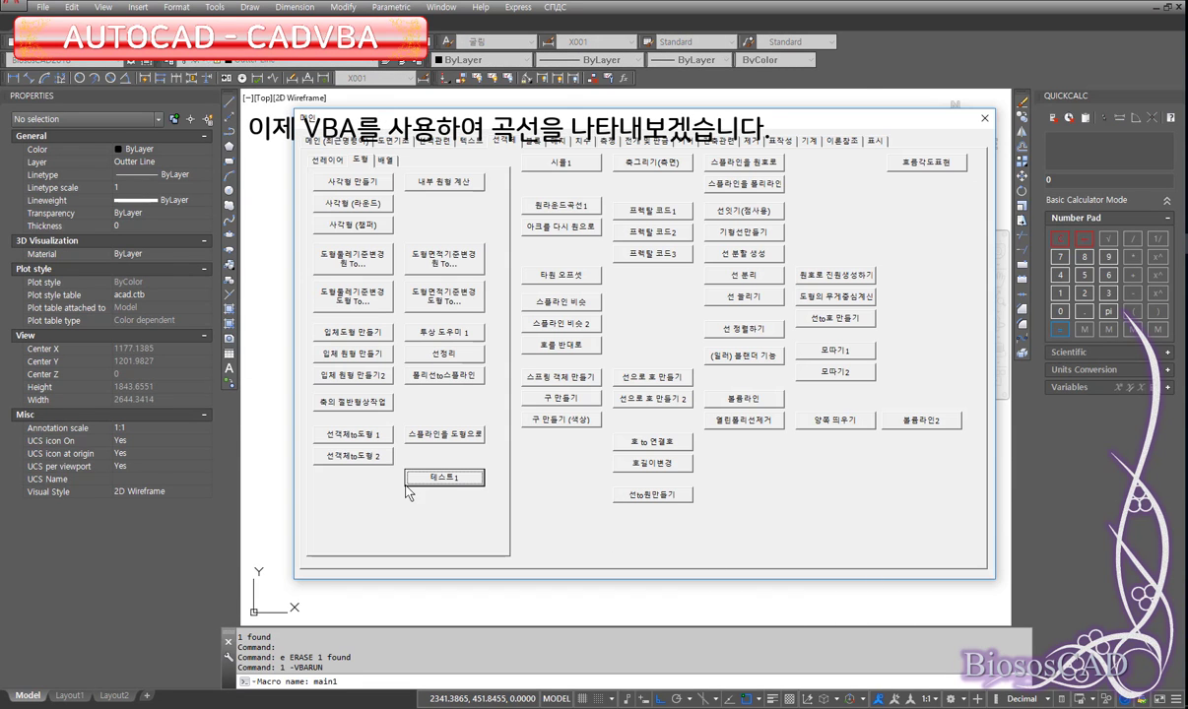
{"action": "left_click", "coordinate": [429, 480]}
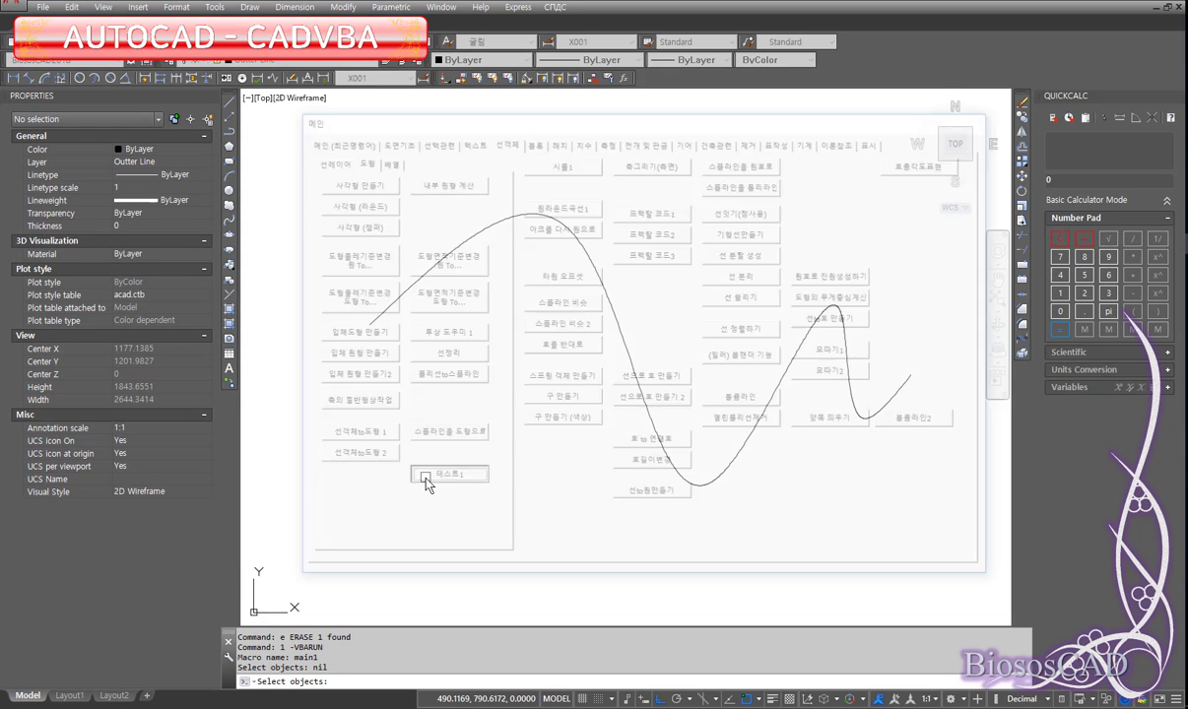
{"action": "left_click", "coordinate": [416, 322]}
{"action": "left_click", "coordinate": [390, 281]}
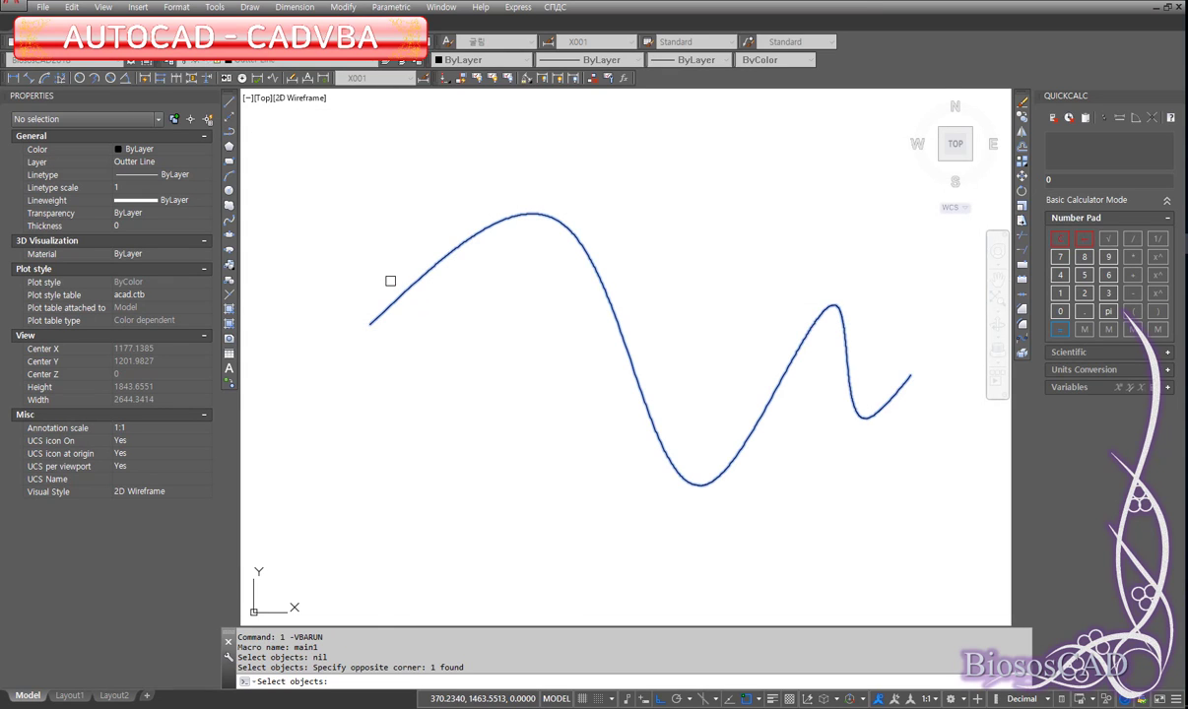
{"action": "key", "text": "Return"}
{"action": "type", "text": "20"}
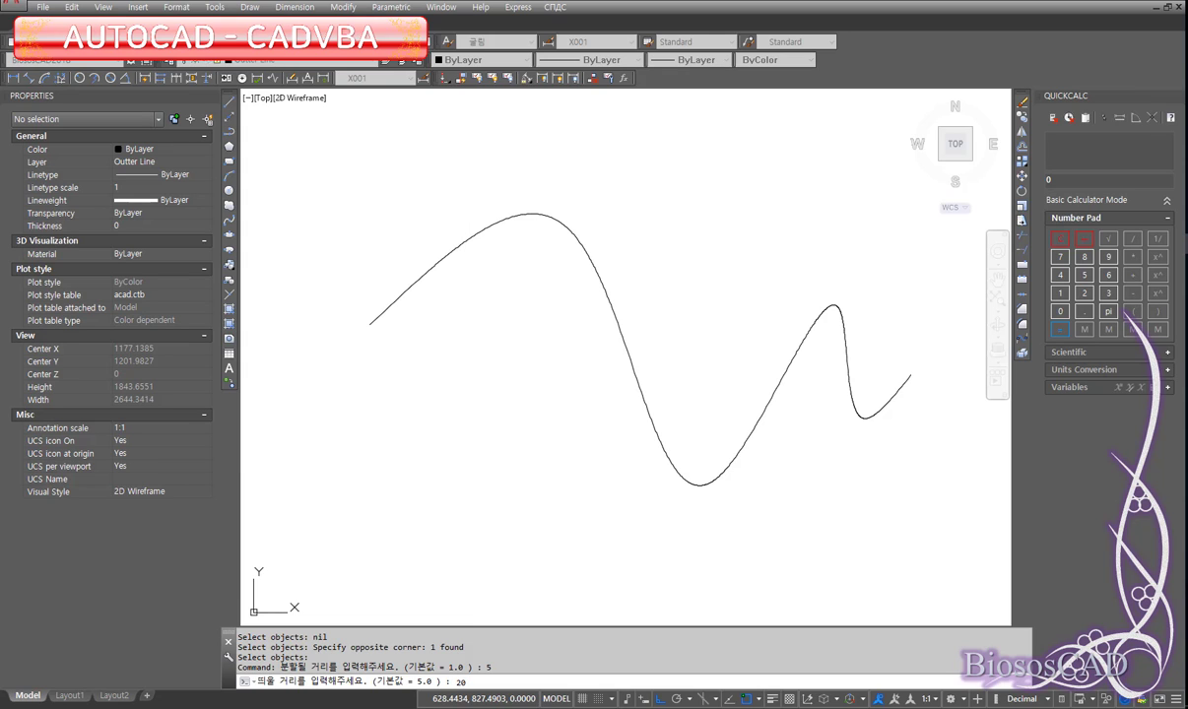
{"action": "key", "text": "Return"}
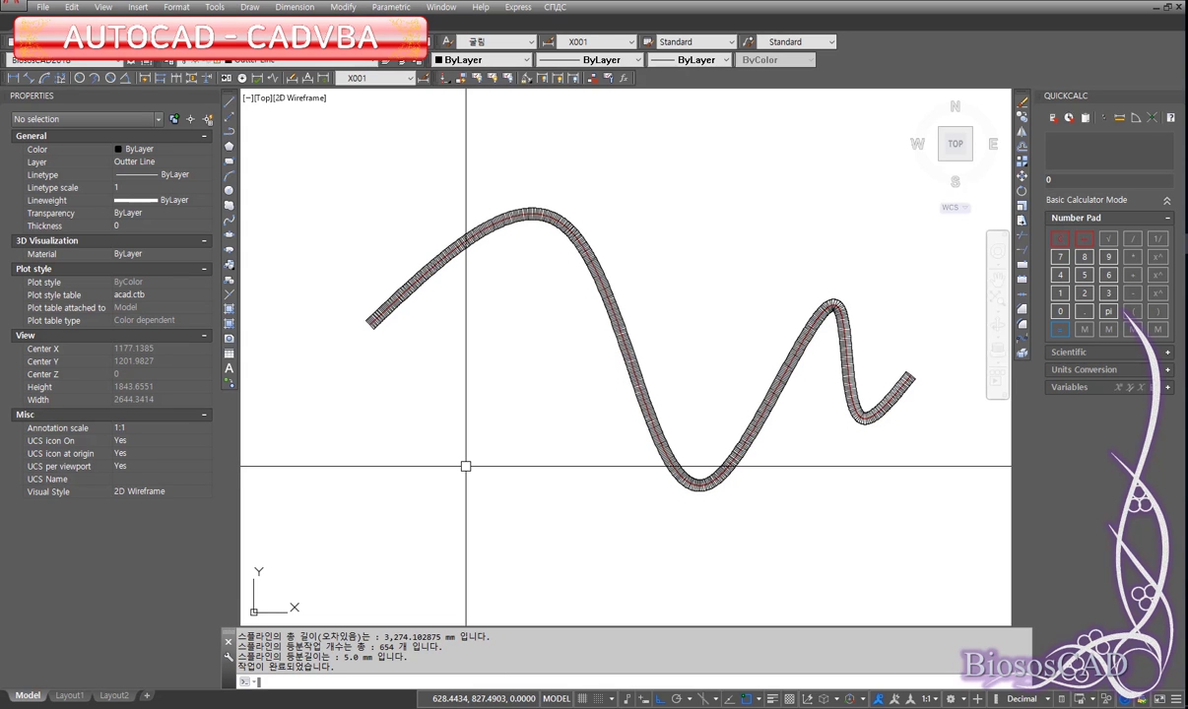
Window-zoom into the band and pan to its apex to inspect the inner spline's small loop.
{"action": "type", "text": "z"}
{"action": "key", "text": "Return"}
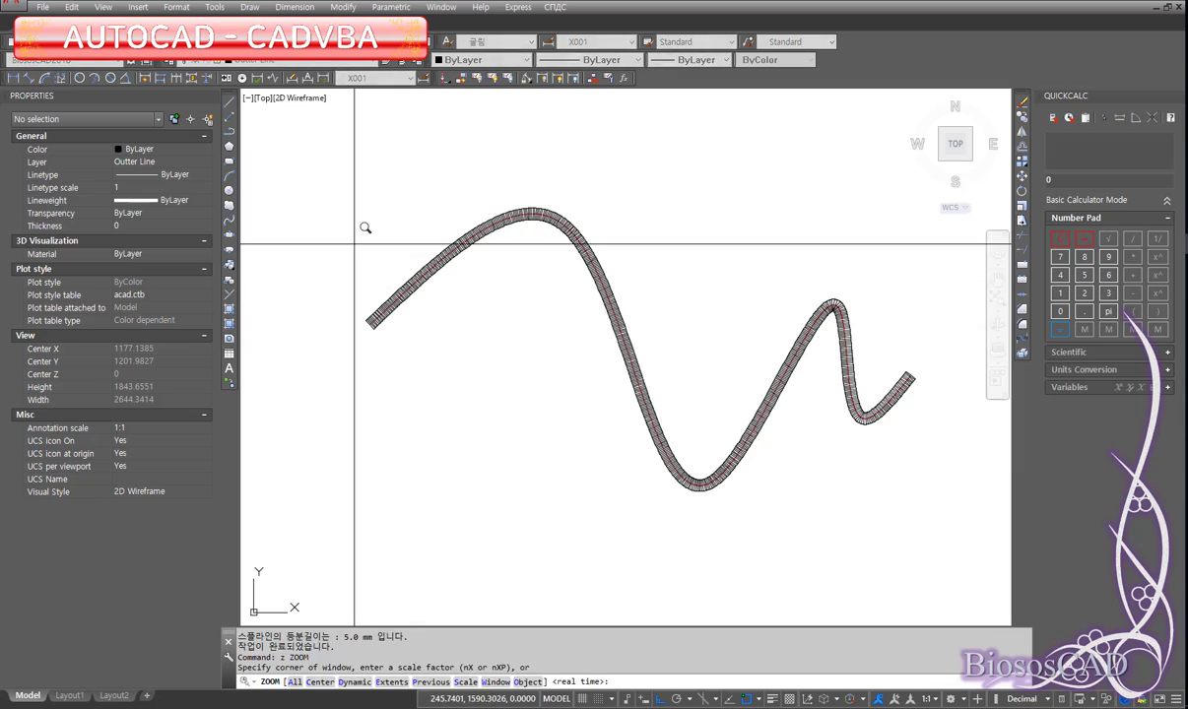
{"action": "left_click", "coordinate": [352, 246]}
{"action": "left_click", "coordinate": [543, 358]}
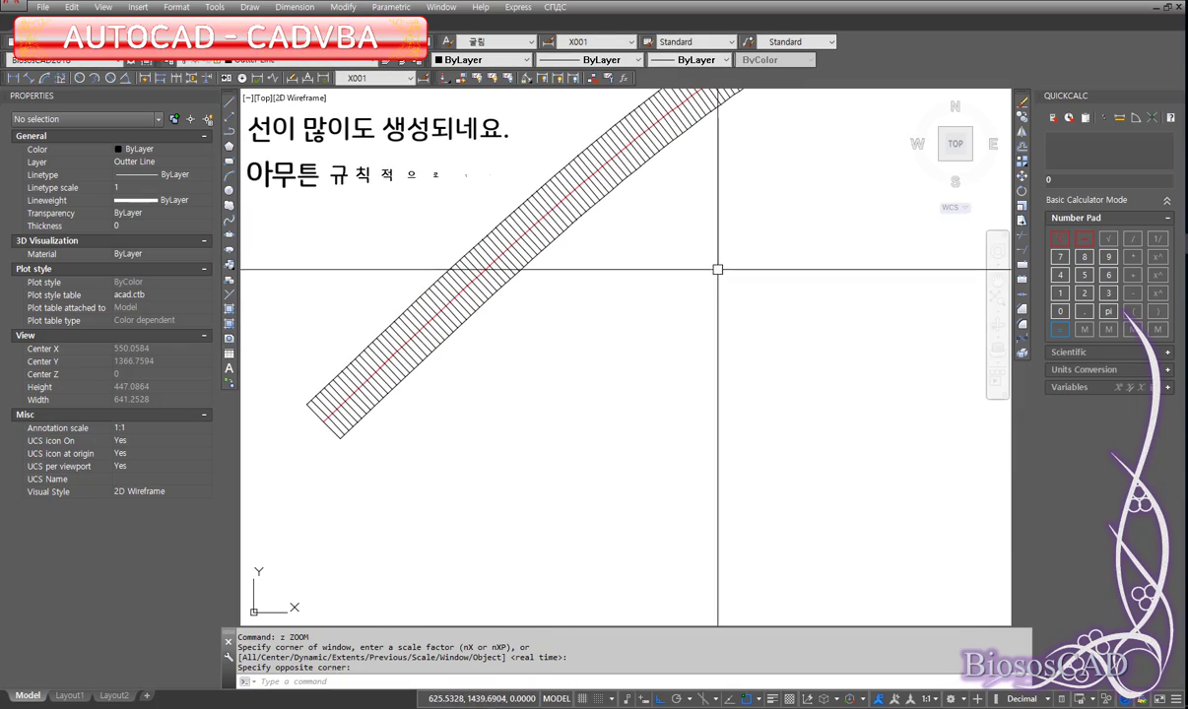
{"action": "mouse_move", "coordinate": [716, 268]}
{"action": "middle_mouse_down"}
{"action": "mouse_move", "coordinate": [624, 441]}
{"action": "mouse_move", "coordinate": [278, 212]}
{"action": "middle_mouse_up"}
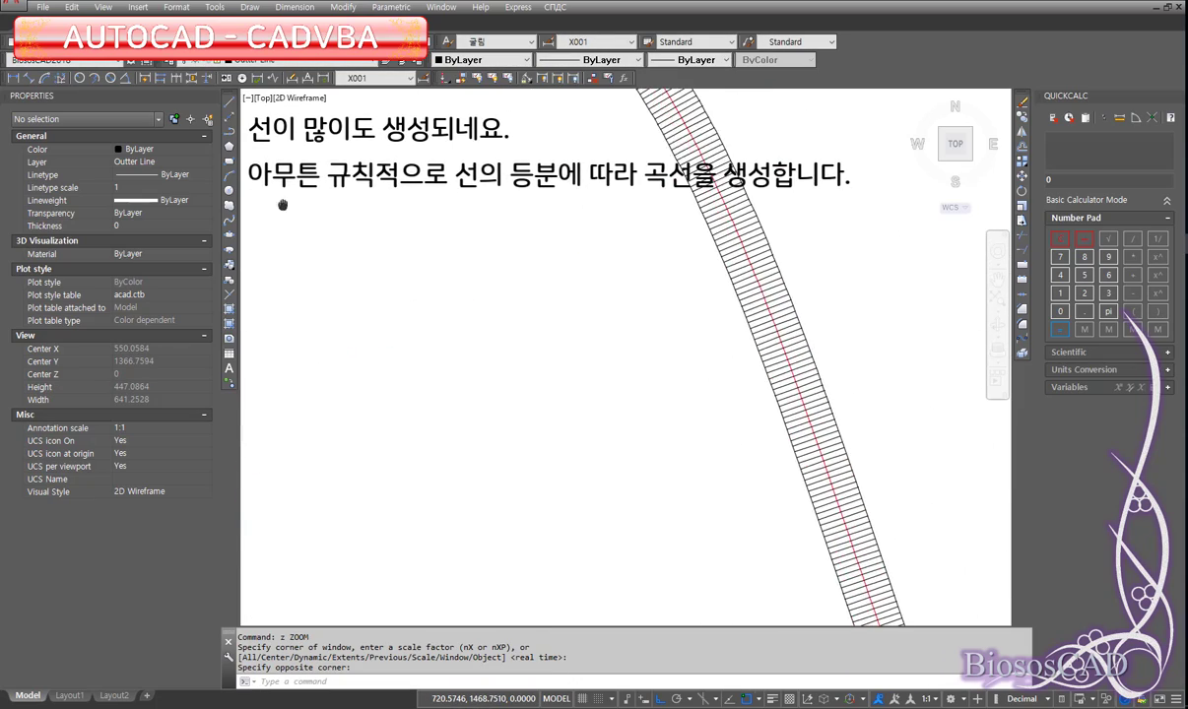
{"action": "mouse_move", "coordinate": [684, 494]}
{"action": "middle_mouse_down"}
{"action": "mouse_move", "coordinate": [592, 305]}
{"action": "mouse_move", "coordinate": [616, 319]}
{"action": "middle_mouse_up"}
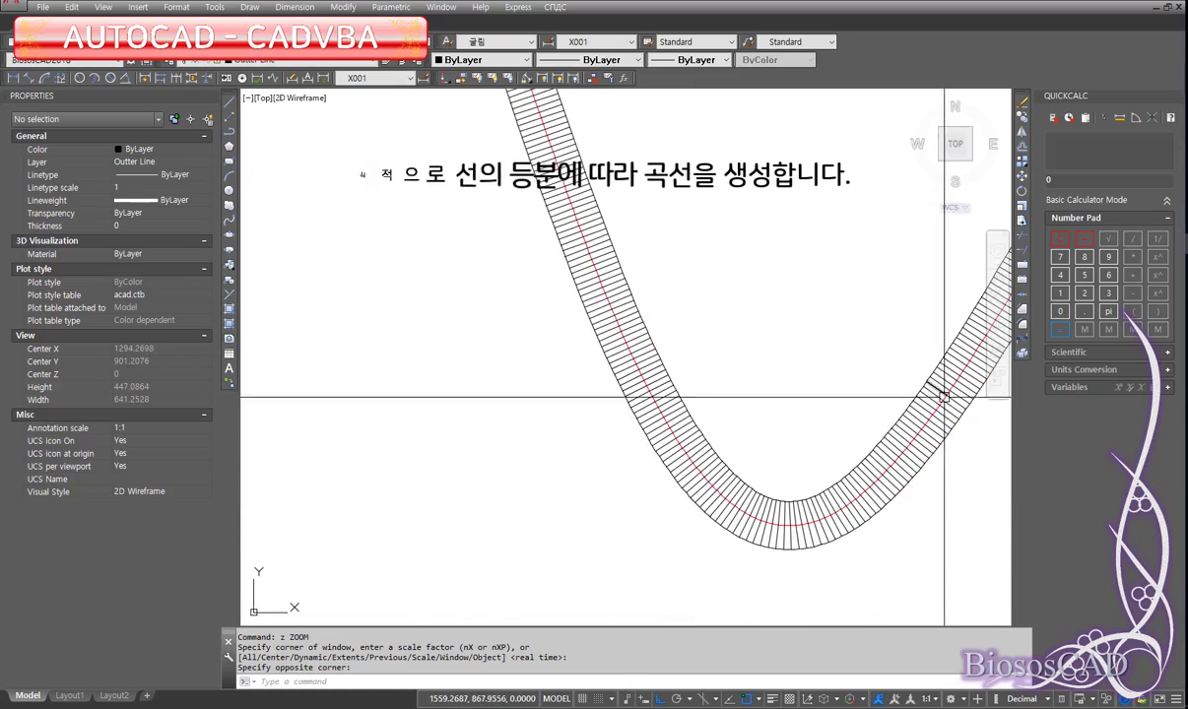
{"action": "mouse_move", "coordinate": [942, 393]}
{"action": "middle_mouse_down"}
{"action": "mouse_move", "coordinate": [636, 459]}
{"action": "mouse_move", "coordinate": [450, 595]}
{"action": "middle_mouse_up"}
{"action": "middle_click_drag", "start_coordinate": [796, 191], "coordinate": [636, 392]}
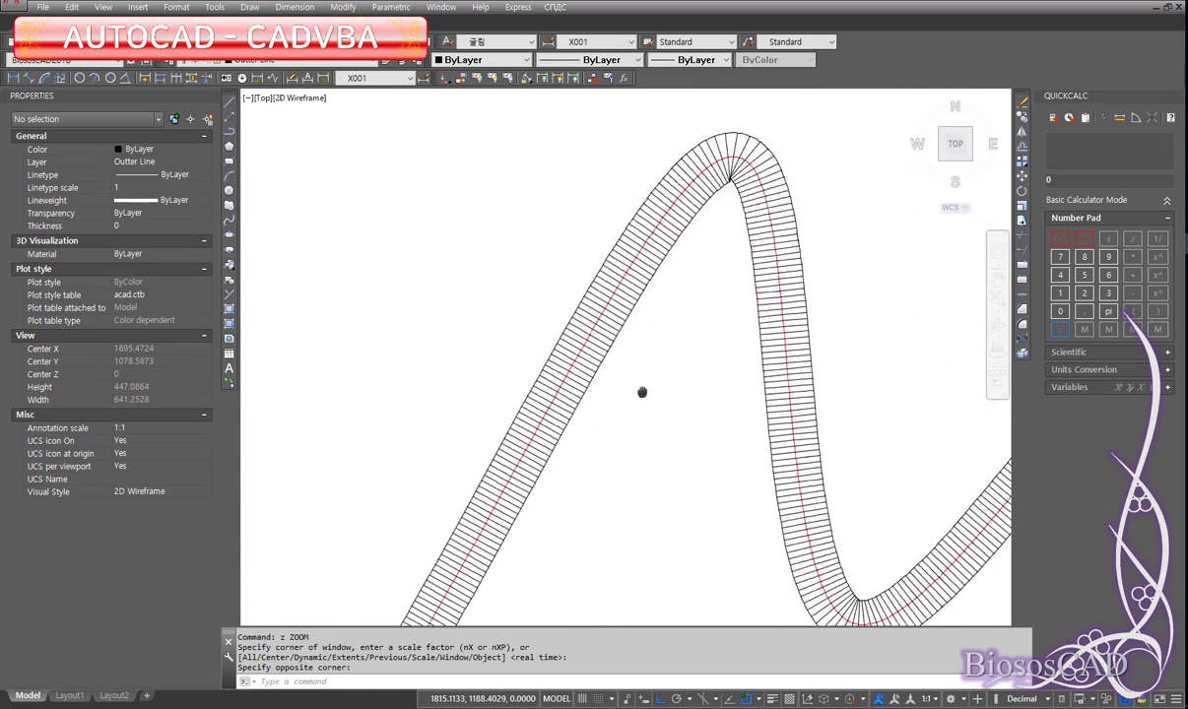
{"action": "scroll", "coordinate": [659, 239], "scroll_direction": "up", "scroll_amount": 2}
{"action": "scroll", "coordinate": [659, 239], "scroll_direction": "up", "scroll_amount": 5}
{"action": "scroll", "coordinate": [646, 411], "scroll_direction": "up", "scroll_amount": 5}
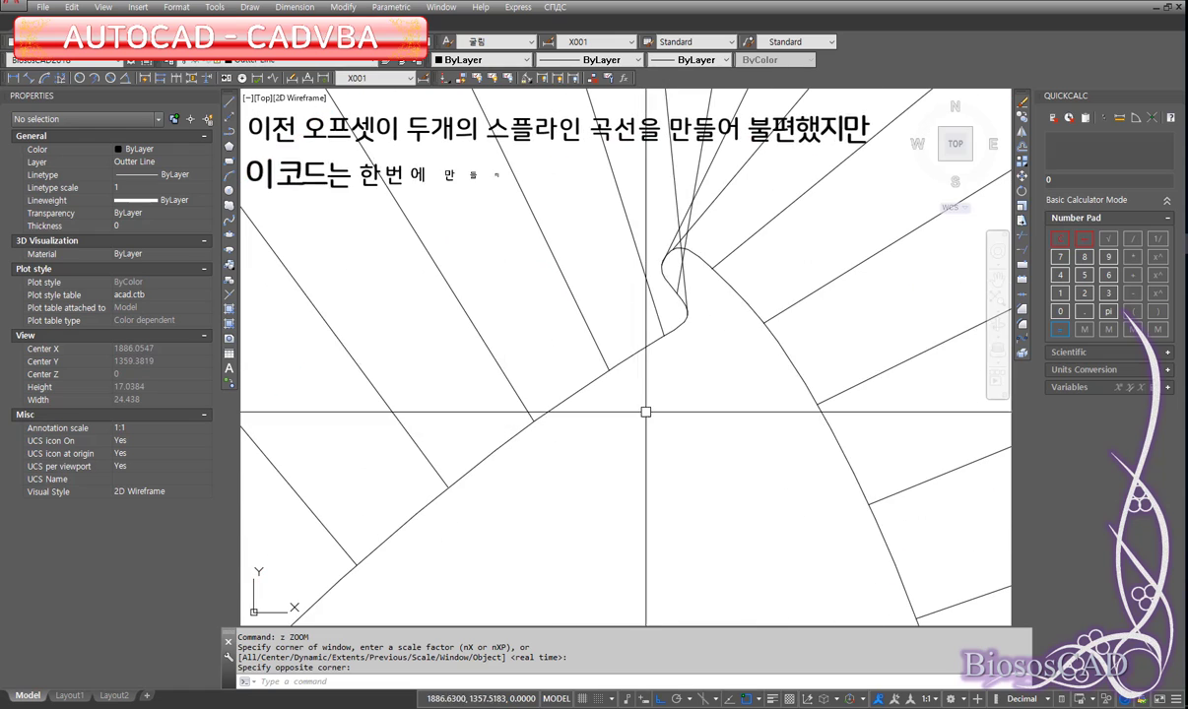
{"action": "scroll", "coordinate": [646, 411], "scroll_direction": "up", "scroll_amount": 3}
{"action": "scroll", "coordinate": [660, 246], "scroll_direction": "up", "scroll_amount": 1}
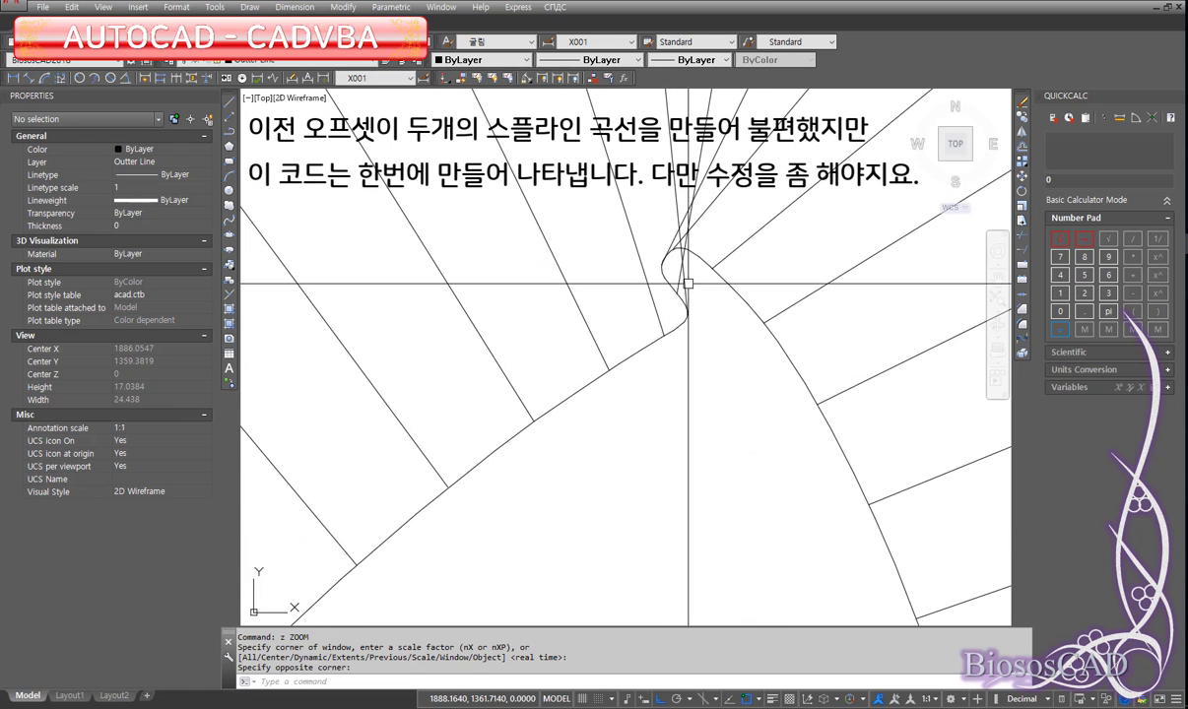
Remove several fit points at the apex kink so the inner spline curves smoothly.
{"action": "left_click", "coordinate": [671, 284]}
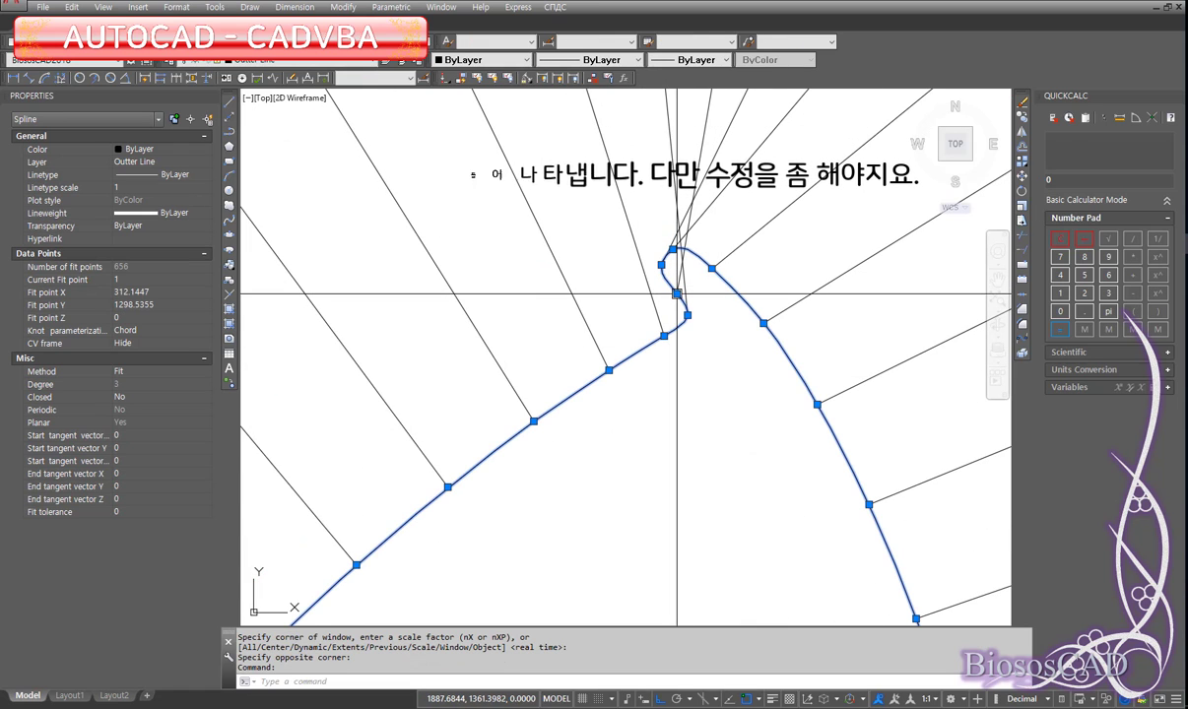
{"action": "mouse_move", "coordinate": [661, 265]}
{"action": "left_click", "coordinate": [741, 346]}
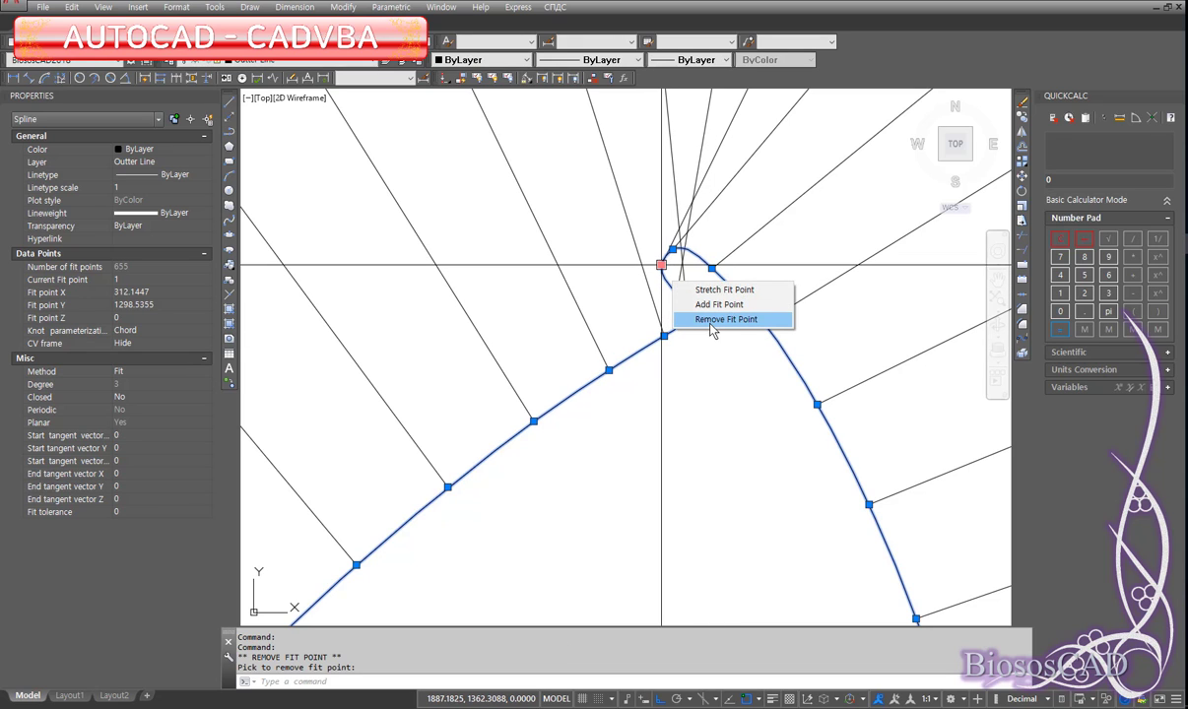
{"action": "left_click", "coordinate": [710, 321]}
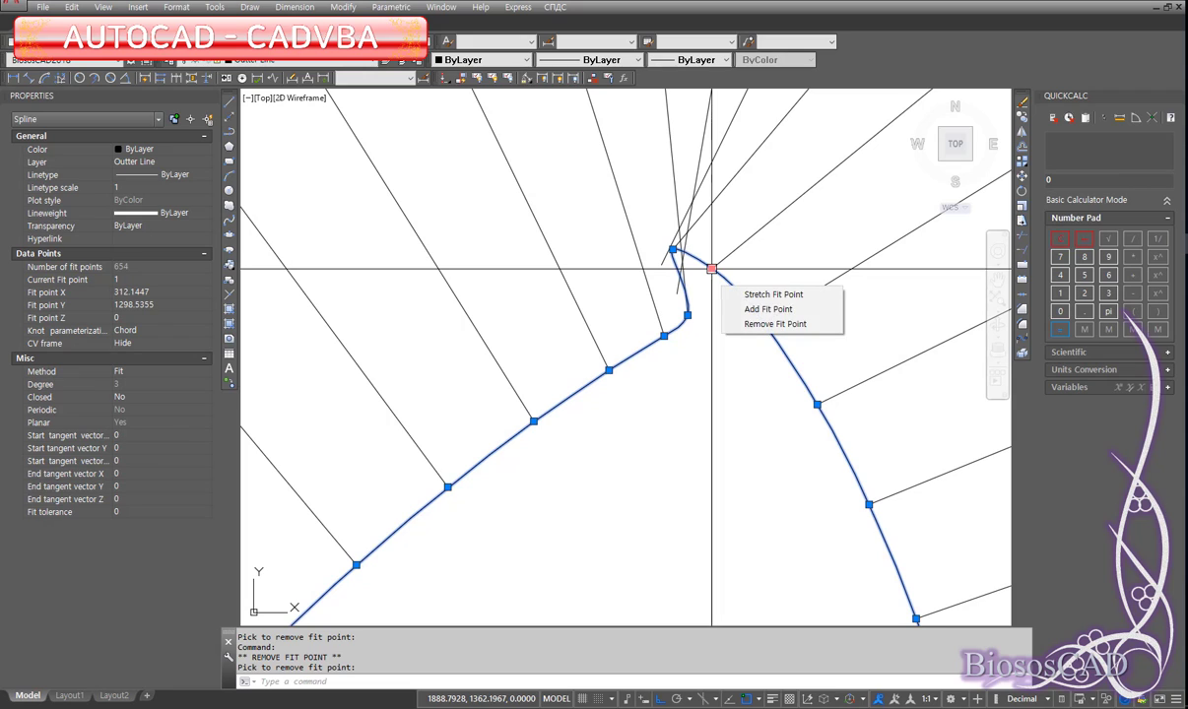
{"action": "left_click", "coordinate": [738, 325]}
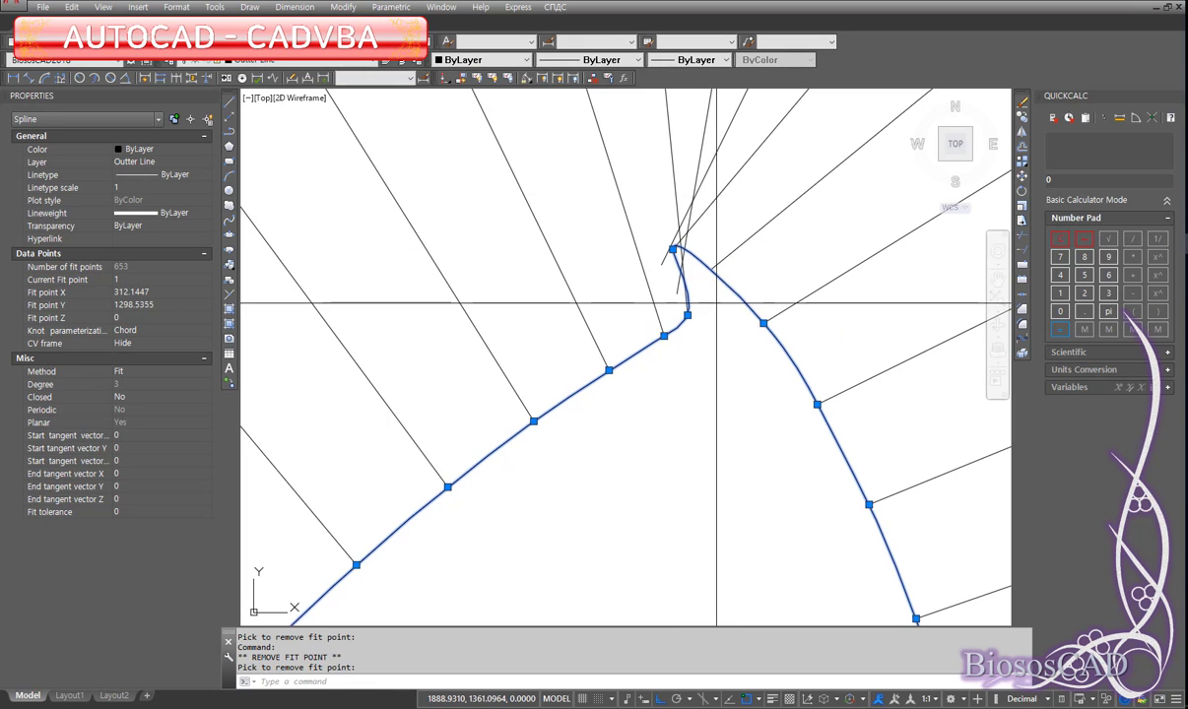
{"action": "left_click", "coordinate": [720, 301]}
{"action": "left_click", "coordinate": [673, 252]}
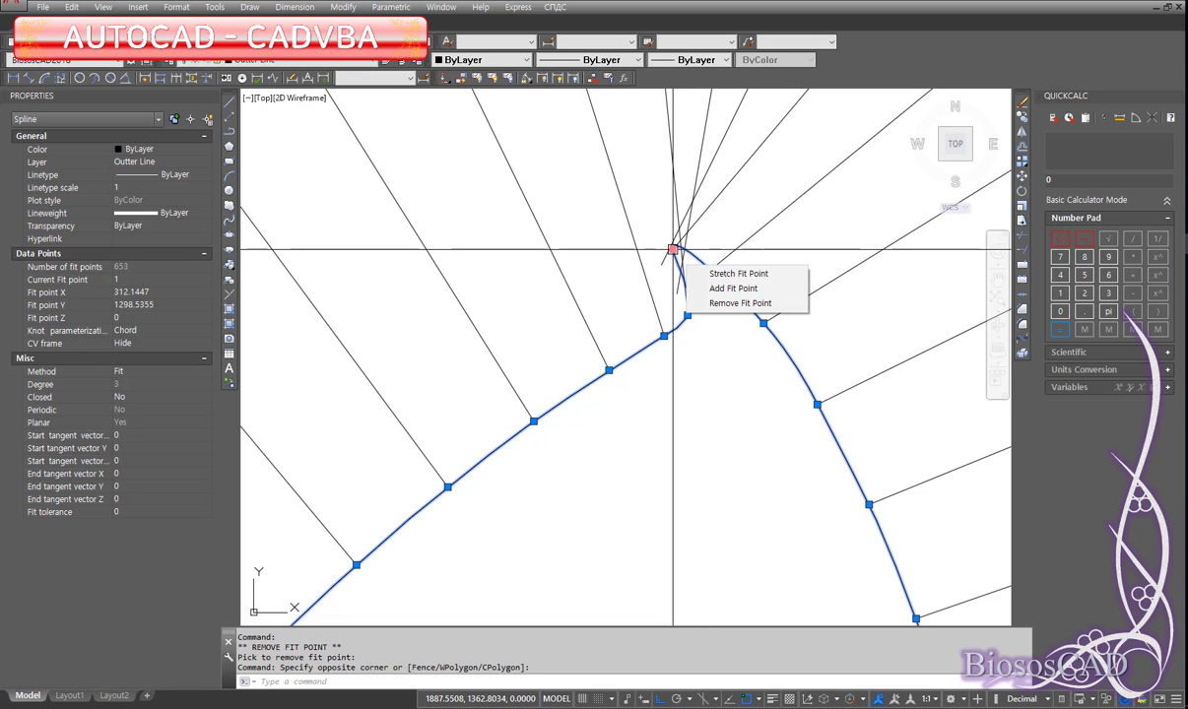
{"action": "left_click", "coordinate": [720, 303]}
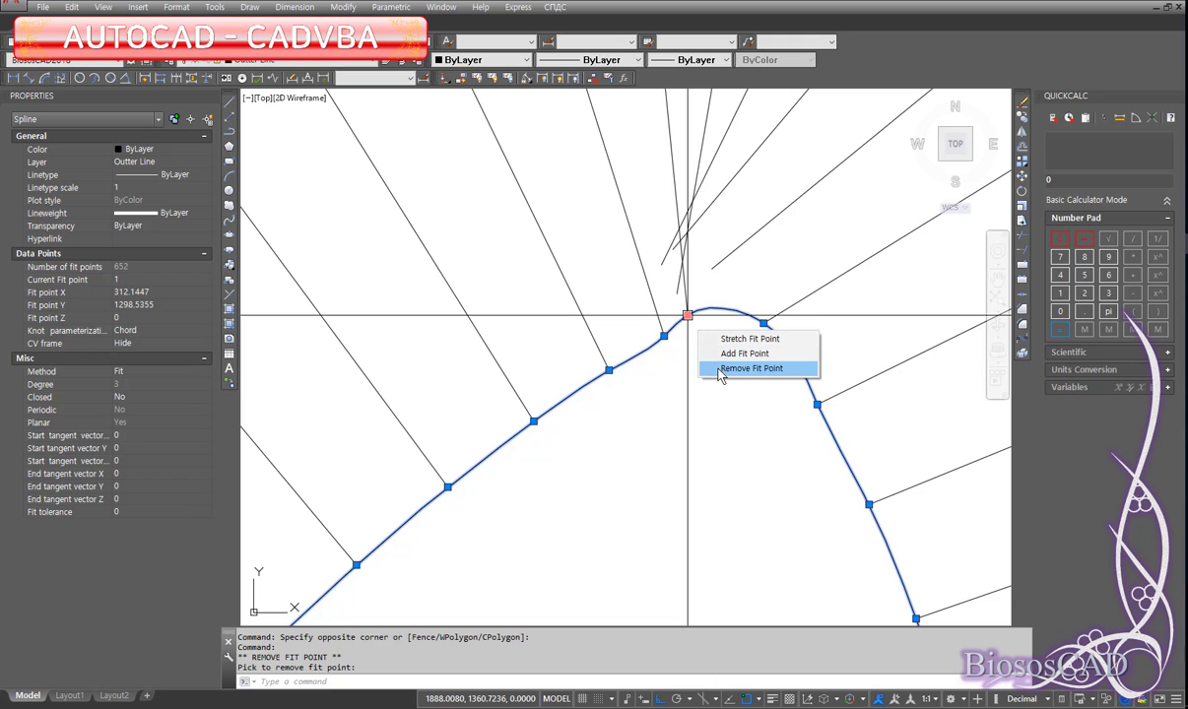
{"action": "left_click", "coordinate": [720, 369]}
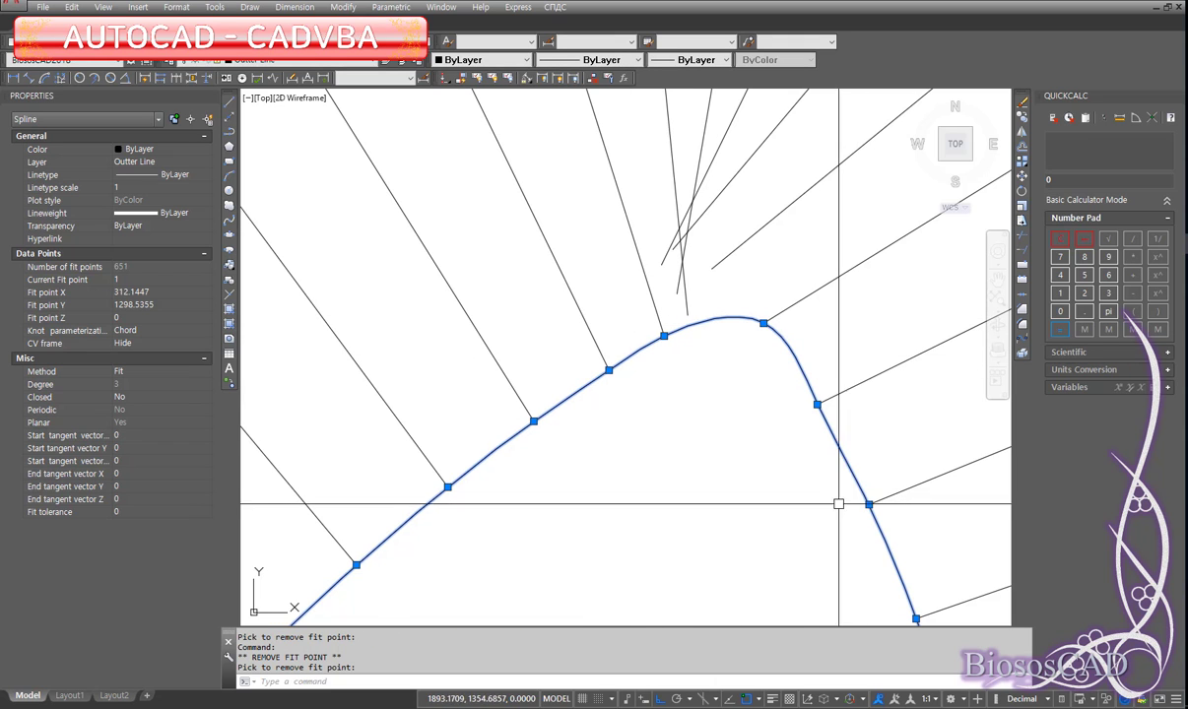
{"action": "scroll", "coordinate": [675, 371], "scroll_direction": "down", "scroll_amount": 3}
{"action": "scroll", "coordinate": [709, 371], "scroll_direction": "up", "scroll_amount": 2}
{"action": "key", "text": "Escape"}
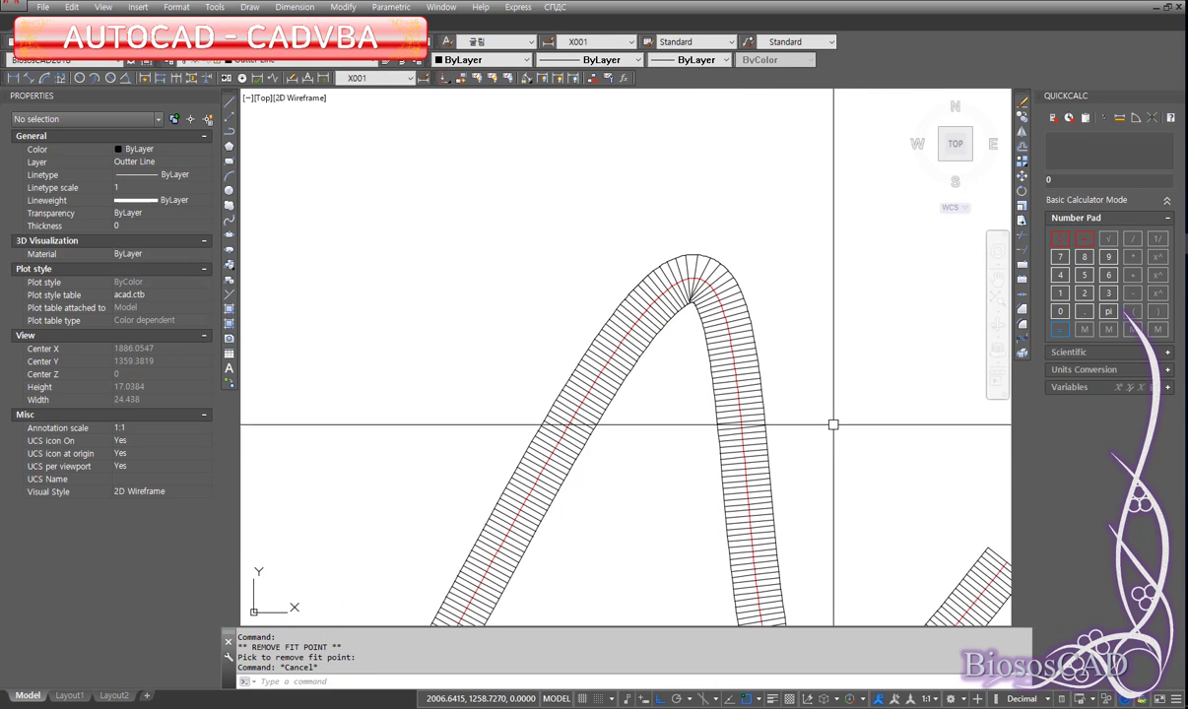
Inspect the outer spline along the band's lower bend and straight stretch.
{"action": "middle_click_drag", "start_coordinate": [855, 463], "coordinate": [551, 321]}
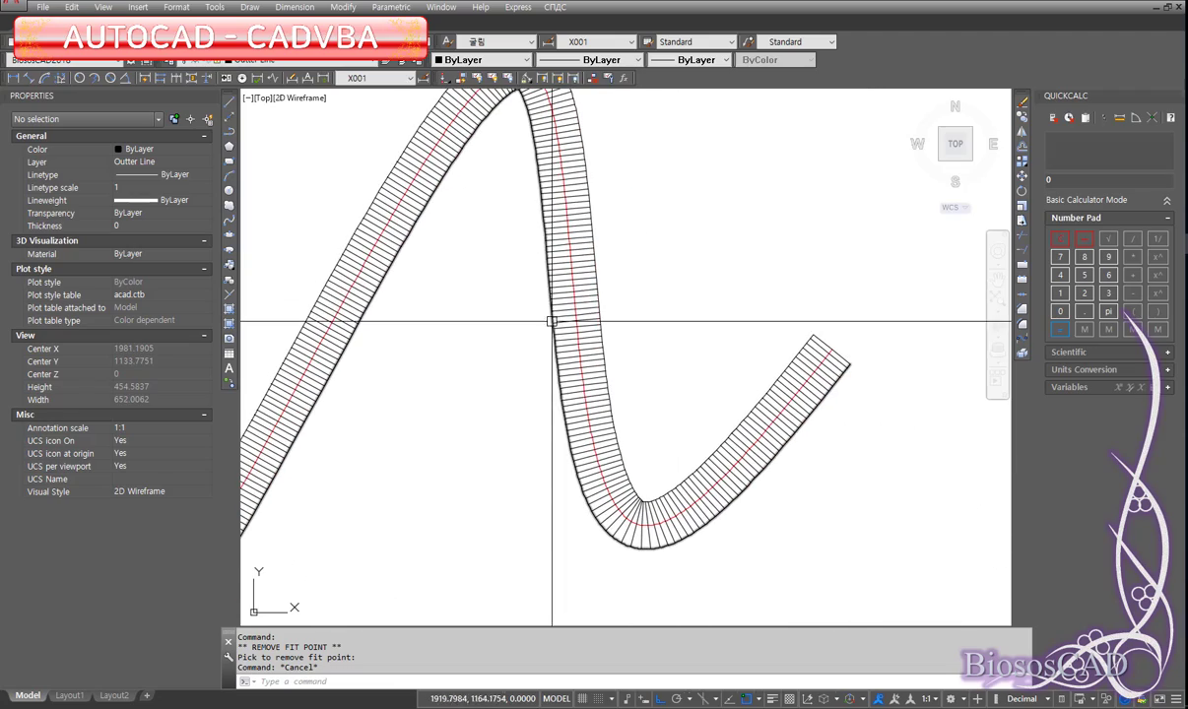
{"action": "left_click", "coordinate": [548, 287]}
{"action": "scroll", "coordinate": [721, 323], "scroll_direction": "up", "scroll_amount": 1}
{"action": "mouse_move", "coordinate": [721, 324]}
{"action": "middle_mouse_down"}
{"action": "mouse_move", "coordinate": [727, 363]}
{"action": "mouse_move", "coordinate": [694, 272]}
{"action": "mouse_move", "coordinate": [641, 273]}
{"action": "middle_mouse_up"}
{"action": "scroll", "coordinate": [788, 403], "scroll_direction": "up", "scroll_amount": 5}
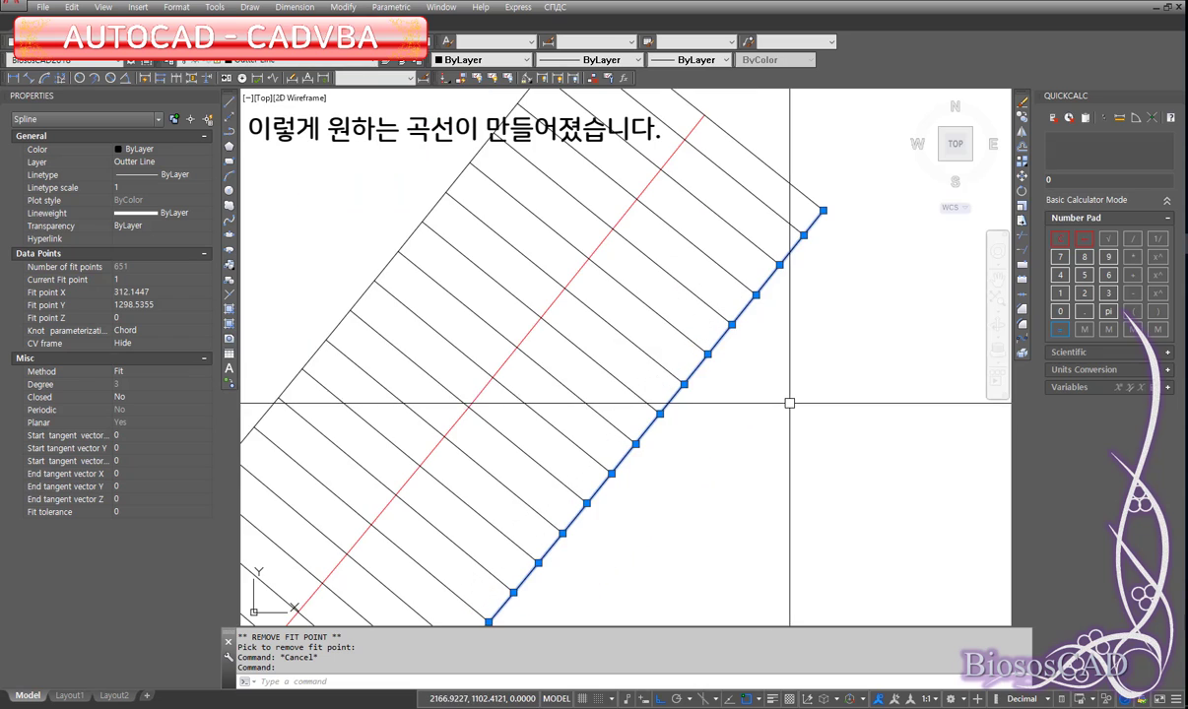
{"action": "scroll", "coordinate": [788, 347], "scroll_direction": "down", "scroll_amount": 2}
{"action": "scroll", "coordinate": [708, 380], "scroll_direction": "down", "scroll_amount": 2}
{"action": "scroll", "coordinate": [850, 483], "scroll_direction": "up", "scroll_amount": 1}
{"action": "key", "text": "Escape"}
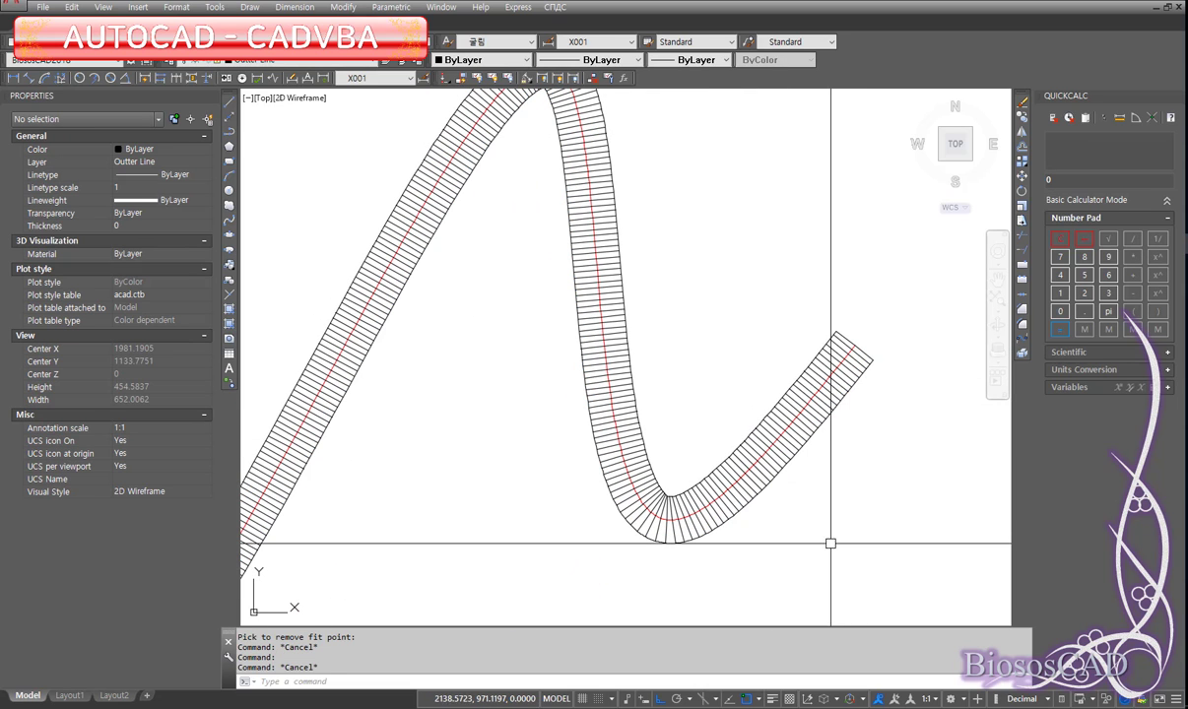
Pan along the band's left arm and valley, then recentre the whole wavy band.
{"action": "middle_click_drag", "start_coordinate": [830, 543], "coordinate": [708, 411]}
{"action": "scroll", "coordinate": [708, 411], "scroll_direction": "up", "scroll_amount": 2}
{"action": "mouse_move", "coordinate": [675, 481]}
{"action": "middle_mouse_down"}
{"action": "mouse_move", "coordinate": [736, 343]}
{"action": "mouse_move", "coordinate": [514, 504]}
{"action": "mouse_move", "coordinate": [845, 456]}
{"action": "middle_mouse_up"}
{"action": "mouse_move", "coordinate": [477, 296]}
{"action": "middle_mouse_down"}
{"action": "mouse_move", "coordinate": [628, 465]}
{"action": "mouse_move", "coordinate": [808, 602]}
{"action": "middle_mouse_up"}
{"action": "scroll", "coordinate": [733, 481], "scroll_direction": "down", "scroll_amount": 3}
{"action": "scroll", "coordinate": [829, 512], "scroll_direction": "down", "scroll_amount": 3}
{"action": "middle_click_drag", "start_coordinate": [829, 512], "coordinate": [730, 440]}
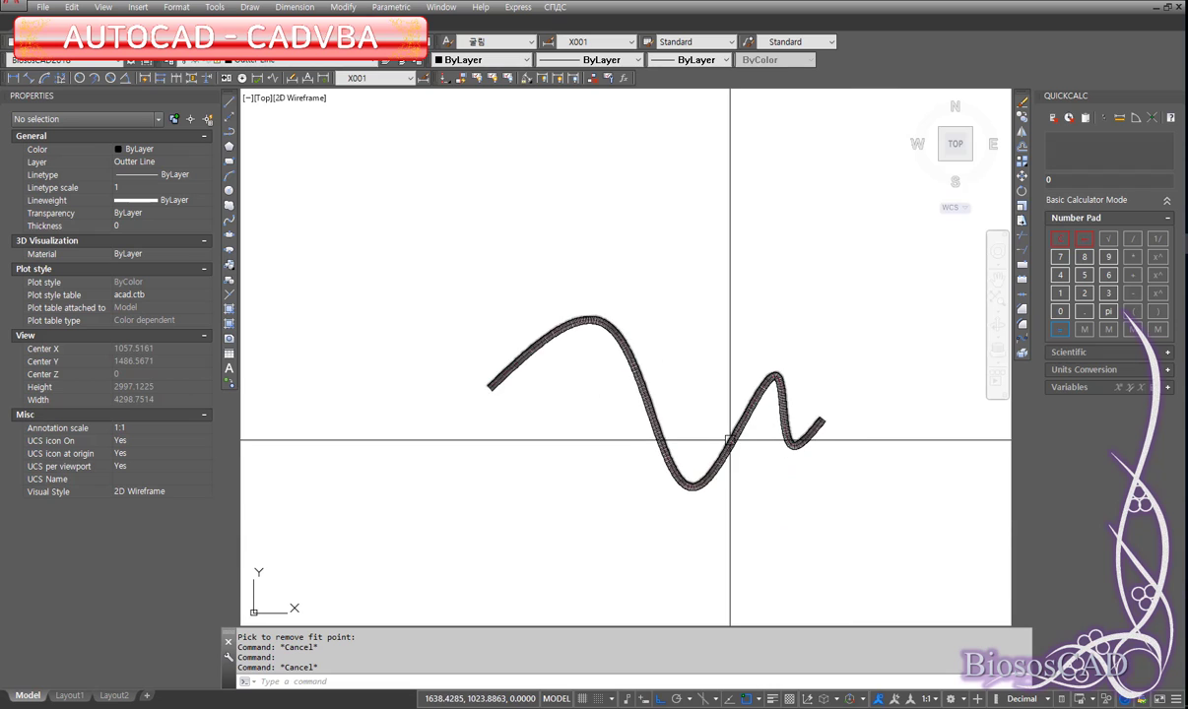
{"action": "scroll", "coordinate": [730, 440], "scroll_direction": "up", "scroll_amount": 2}
{"action": "scroll", "coordinate": [730, 442], "scroll_direction": "up", "scroll_amount": 2}
Review the macro report in command history: 3,274.102875 mm total, 654 divisions of 5.0 mm.
{"action": "key", "text": "F2"}
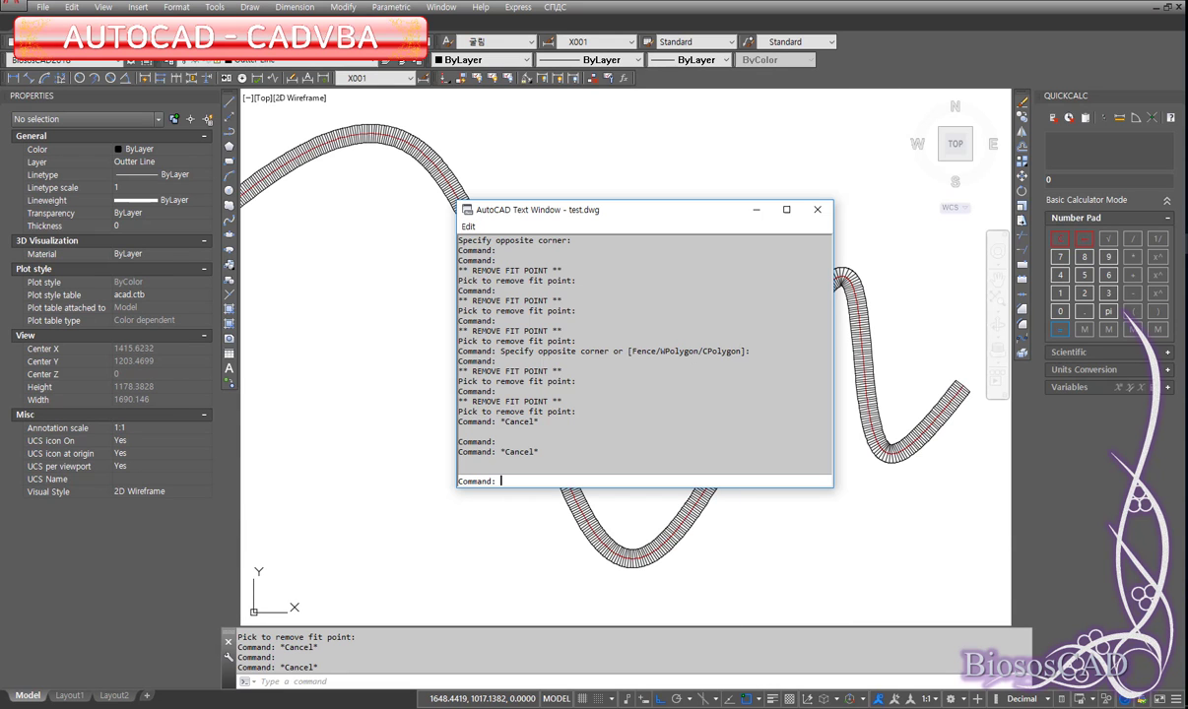
{"action": "scroll", "coordinate": [670, 448], "scroll_direction": "up", "scroll_amount": 1}
{"action": "scroll", "coordinate": [610, 414], "scroll_direction": "up", "scroll_amount": 2}
{"action": "scroll", "coordinate": [551, 374], "scroll_direction": "up", "scroll_amount": 2}
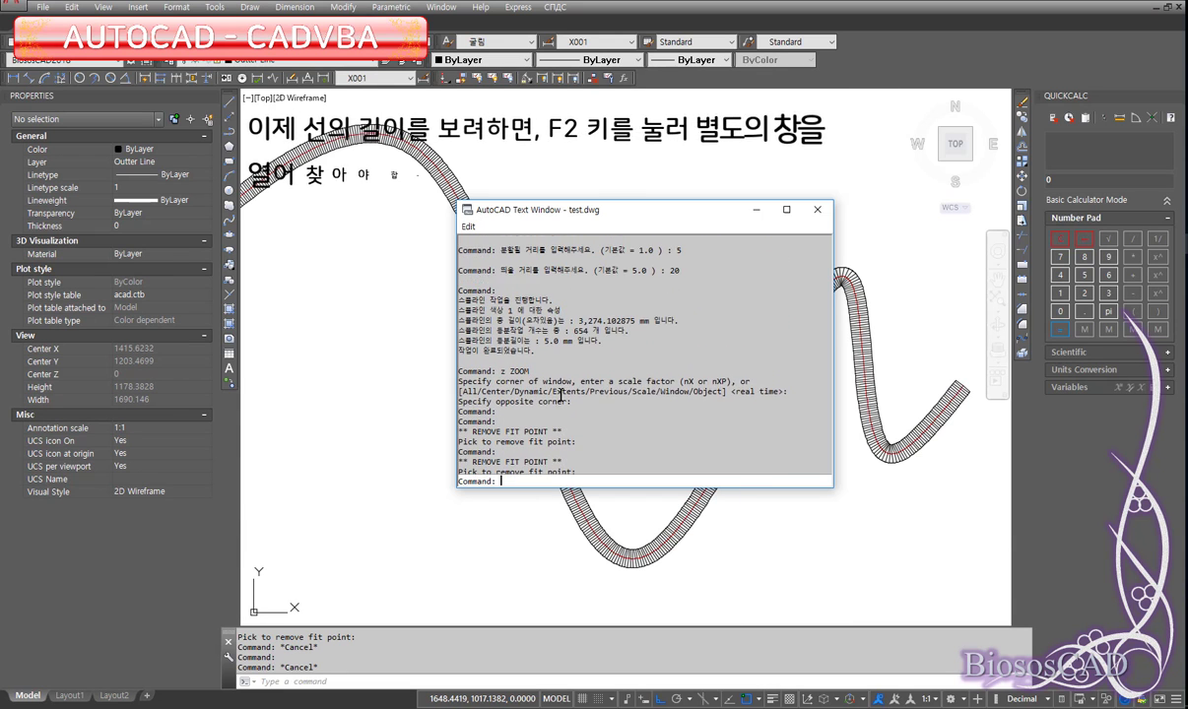
{"action": "scroll", "coordinate": [502, 335], "scroll_direction": "up", "scroll_amount": 1}
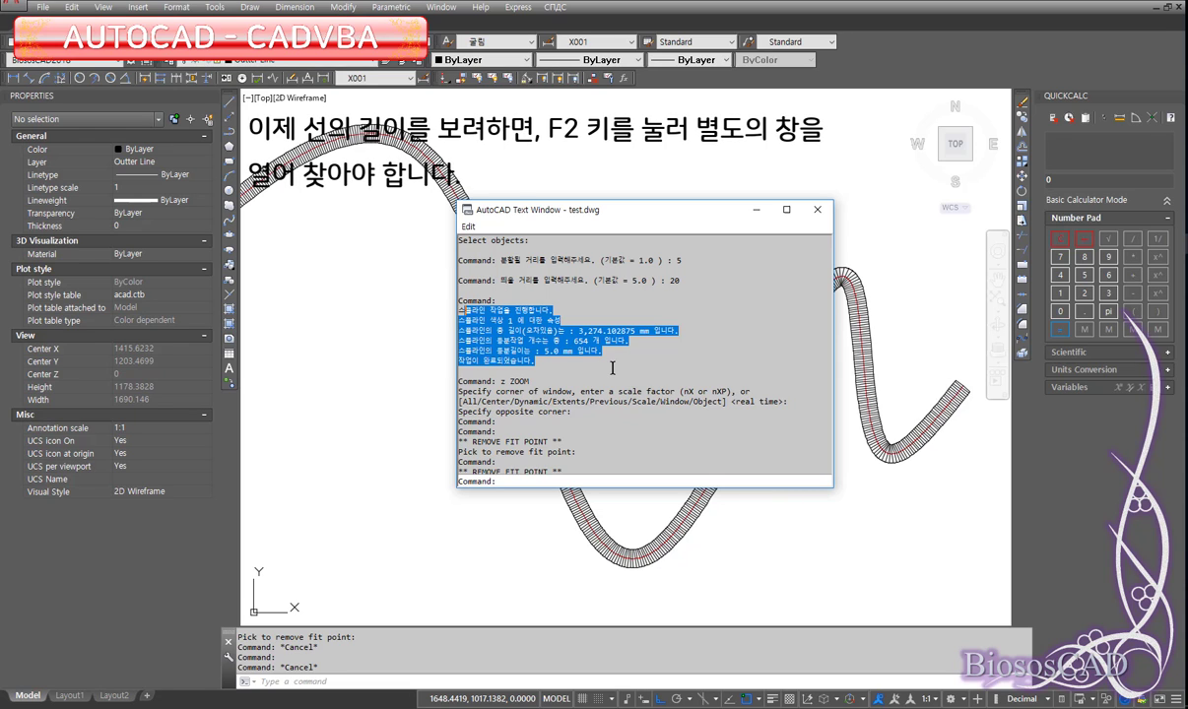
{"action": "left_click", "coordinate": [598, 357]}
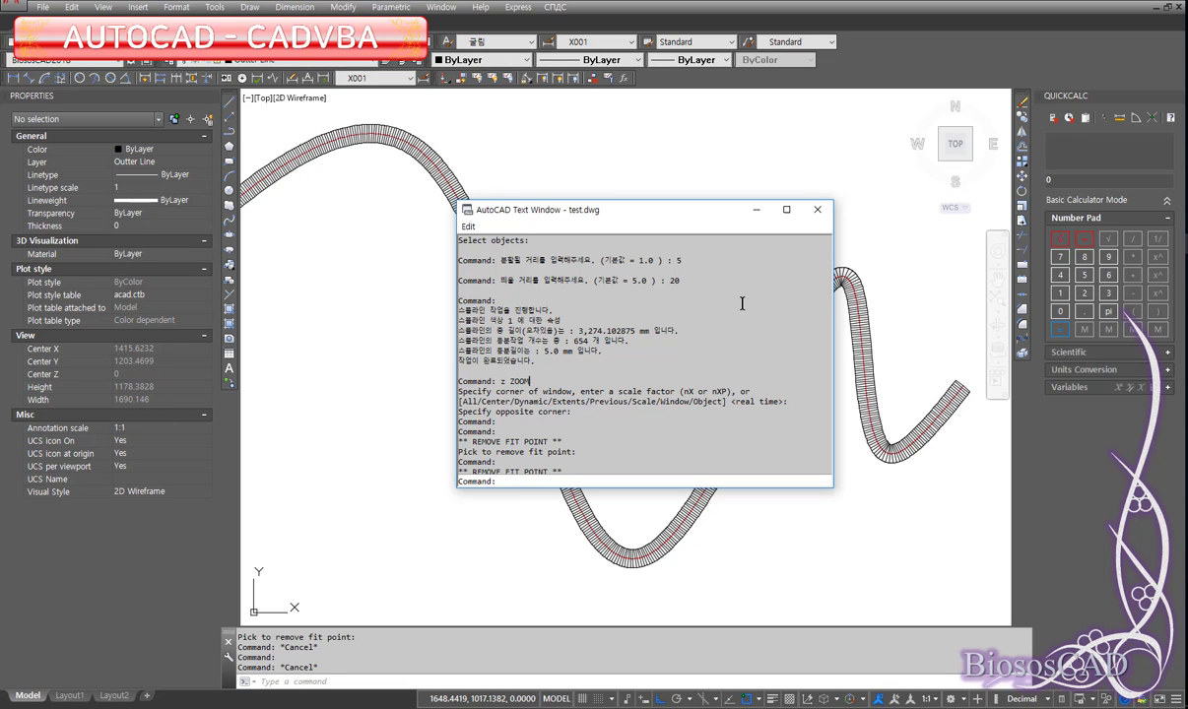
Close the history window and move the red centre spline above the band.
{"action": "left_click", "coordinate": [815, 211]}
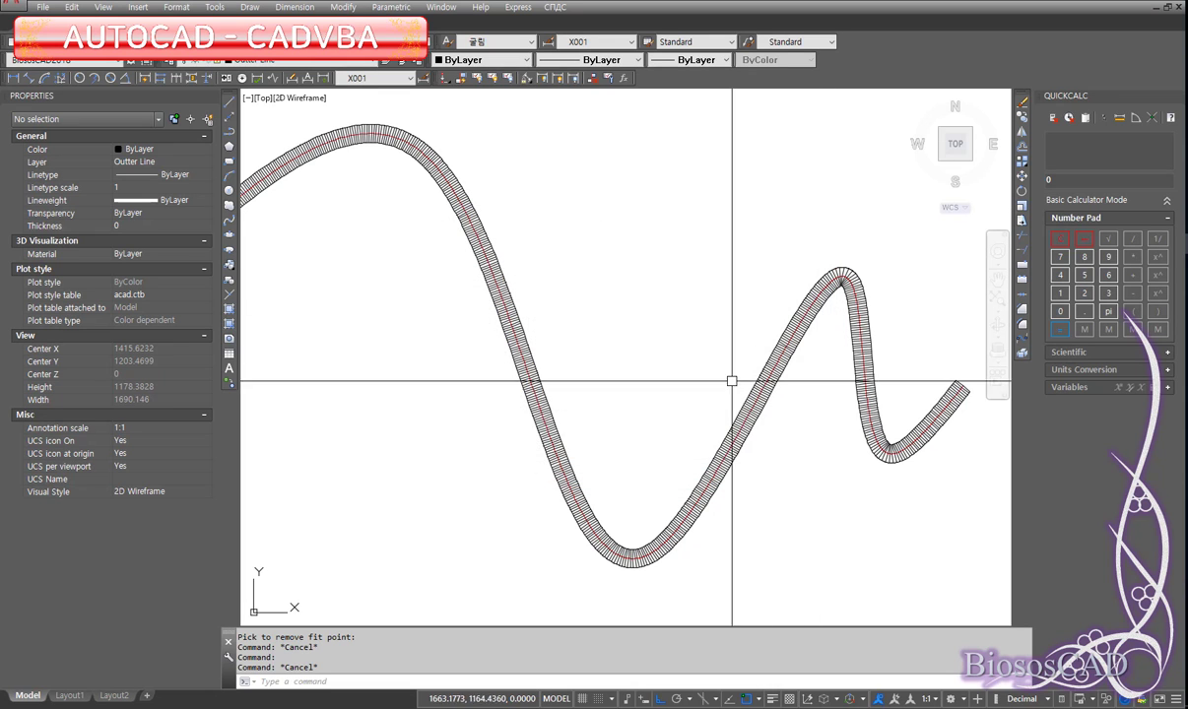
{"action": "scroll", "coordinate": [640, 423], "scroll_direction": "up", "scroll_amount": 1}
{"action": "scroll", "coordinate": [621, 416], "scroll_direction": "up", "scroll_amount": 5}
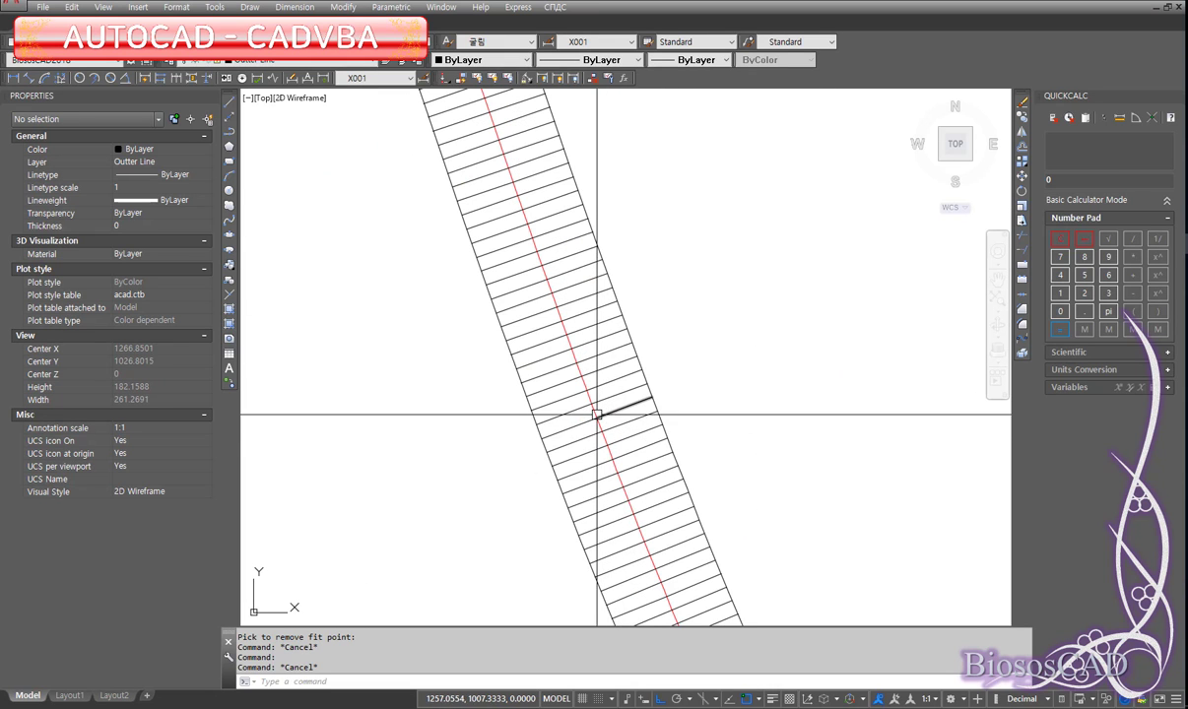
{"action": "left_click", "coordinate": [597, 412]}
{"action": "scroll", "coordinate": [597, 412], "scroll_direction": "down", "scroll_amount": 2}
{"action": "scroll", "coordinate": [742, 309], "scroll_direction": "down", "scroll_amount": 2}
{"action": "scroll", "coordinate": [742, 309], "scroll_direction": "down", "scroll_amount": 2}
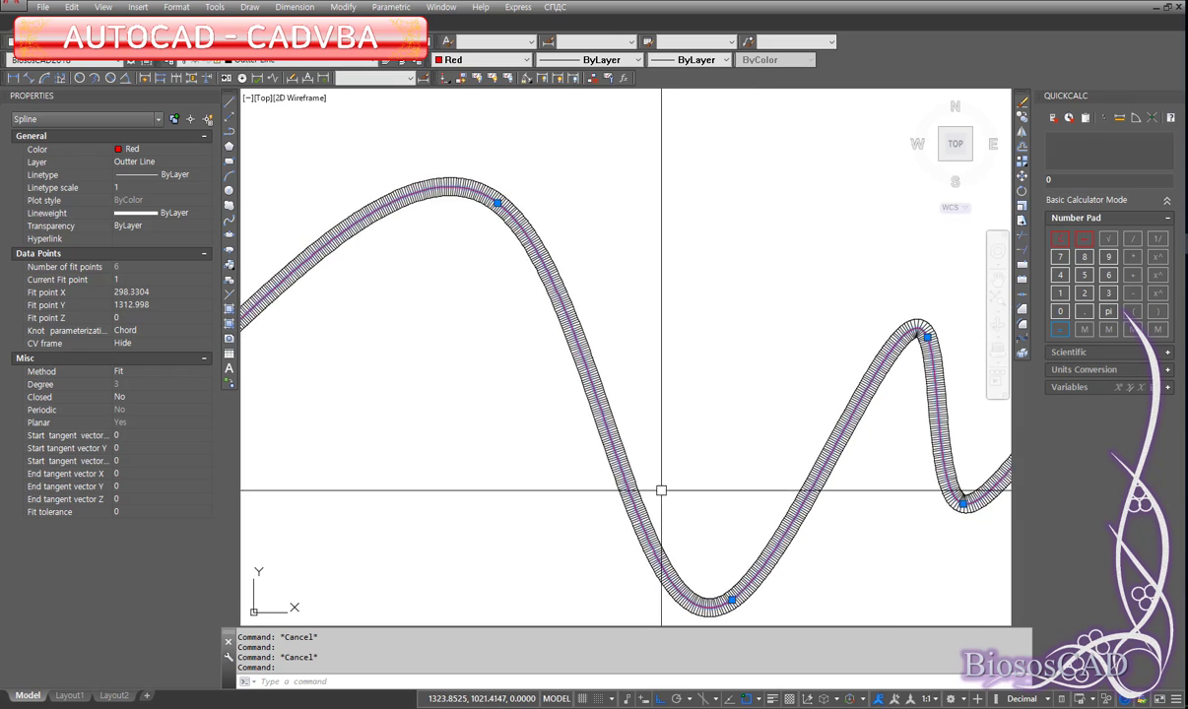
{"action": "scroll", "coordinate": [660, 488], "scroll_direction": "down", "scroll_amount": 2}
{"action": "type", "text": "m"}
{"action": "key", "text": "Return"}
{"action": "left_click", "coordinate": [748, 497]}
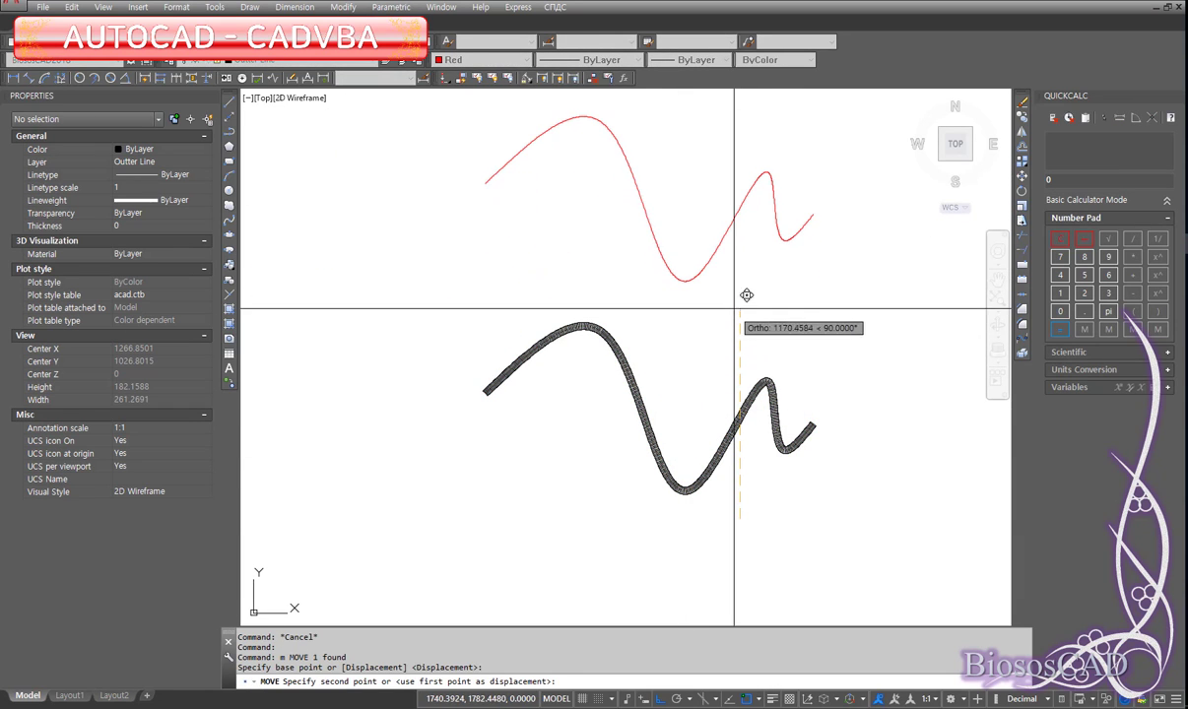
{"action": "left_click", "coordinate": [742, 294]}
Erase the thick 1314-object band and reopen the VBA macro form.
{"action": "left_click", "coordinate": [404, 303]}
{"action": "left_click", "coordinate": [855, 493]}
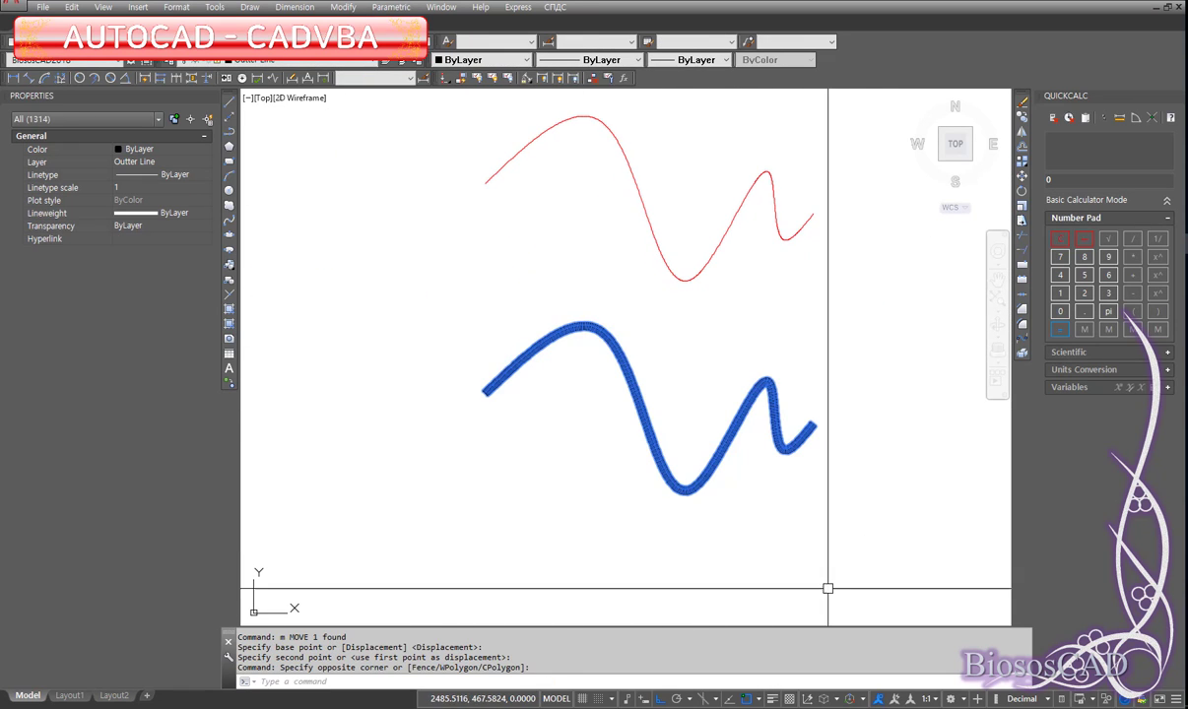
{"action": "type", "text": "e"}
{"action": "key", "text": "Return"}
{"action": "scroll", "coordinate": [742, 340], "scroll_direction": "up", "scroll_amount": 2}
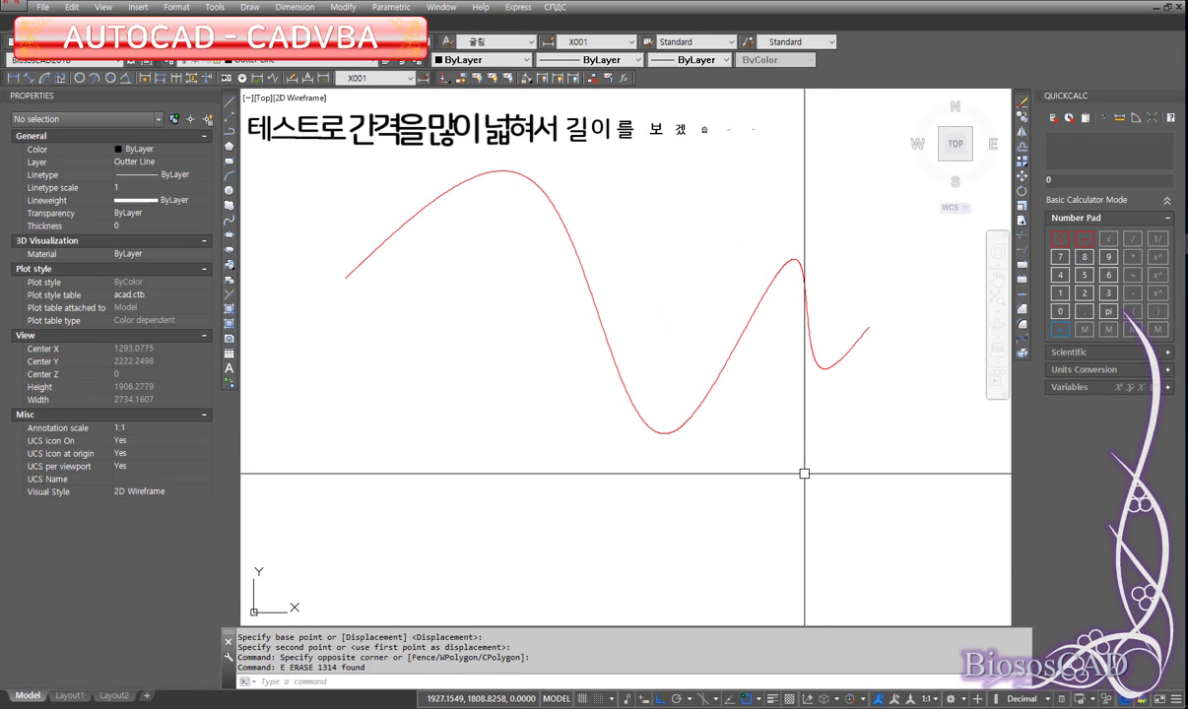
{"action": "type", "text": "1"}
{"action": "key", "text": "Return"}
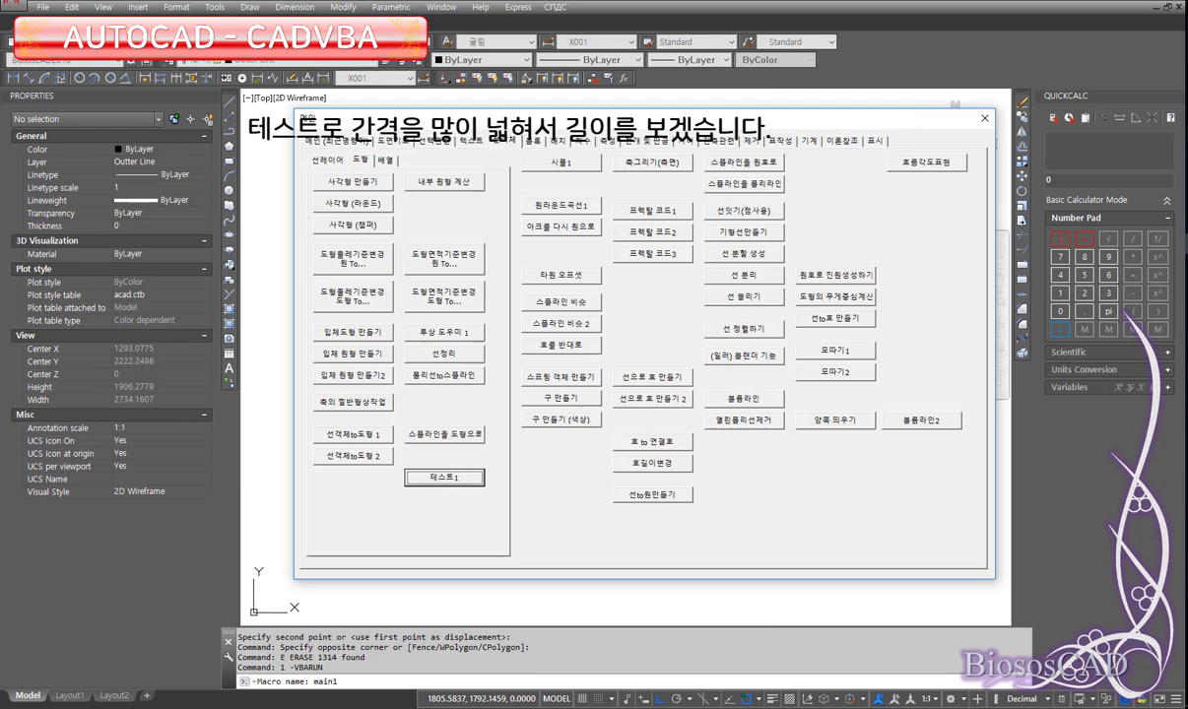
Rerun the band routine on the red spline with 50 mm divisions, producing 64 segments.
{"action": "left_click", "coordinate": [464, 480]}
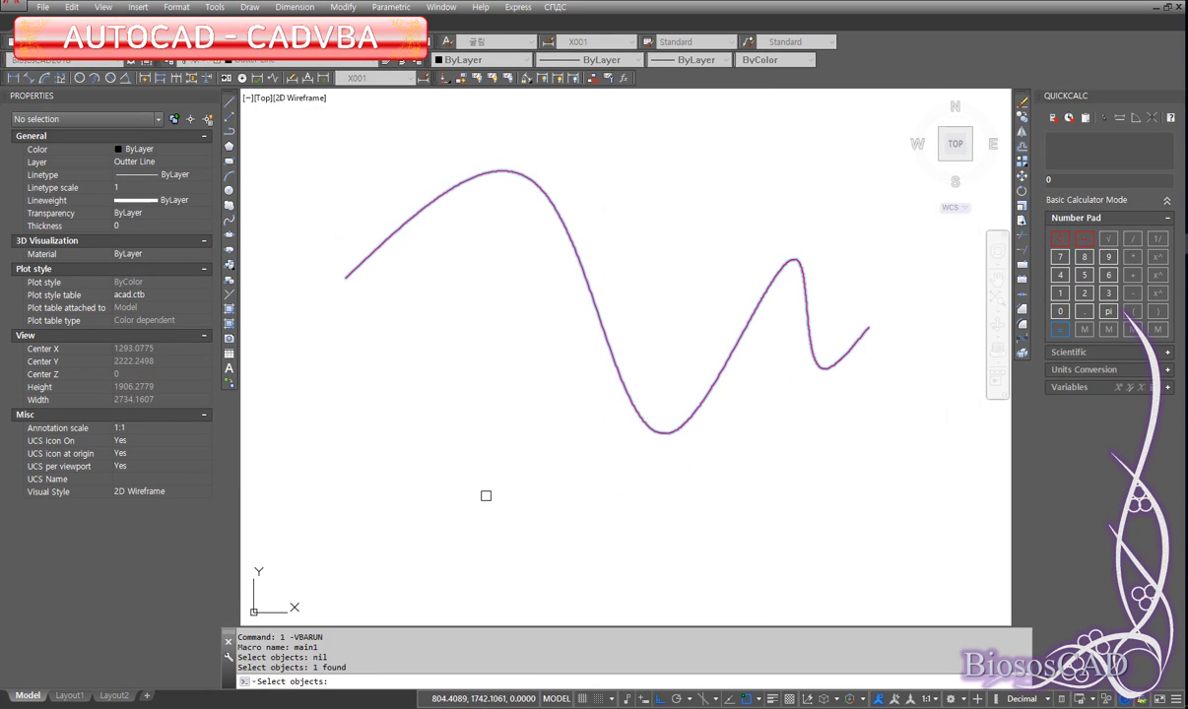
{"action": "key", "text": "Return"}
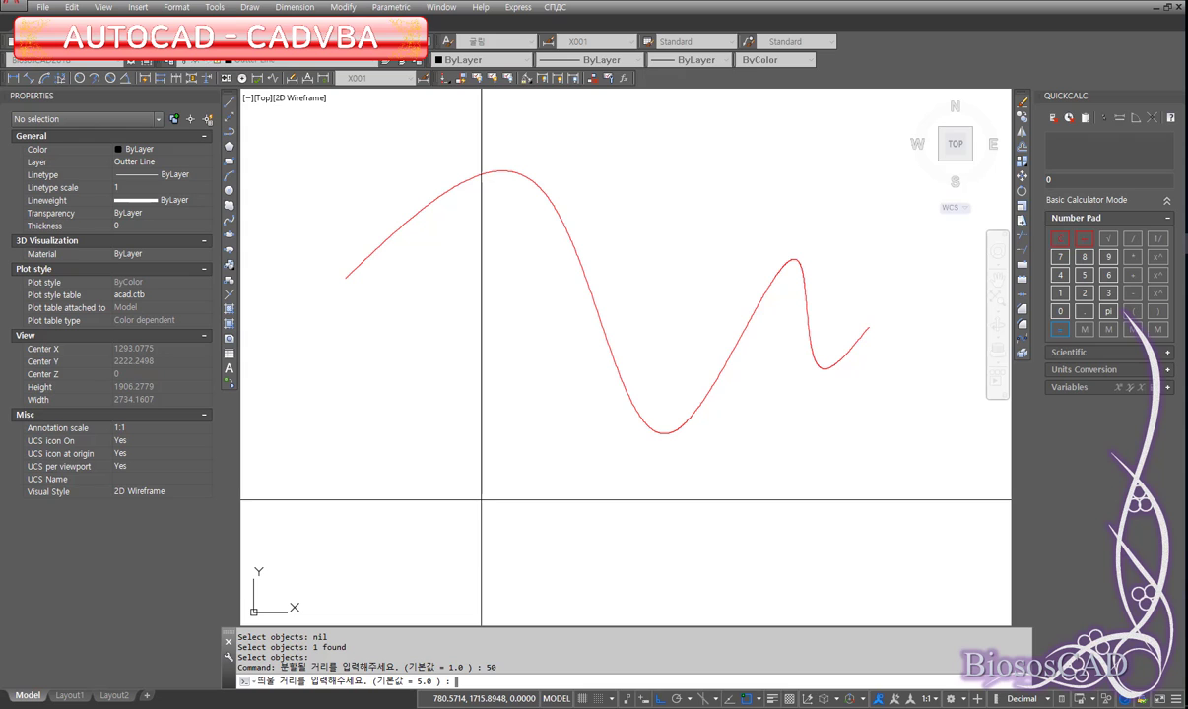
{"action": "type", "text": "30"}
{"action": "key", "text": "Return"}
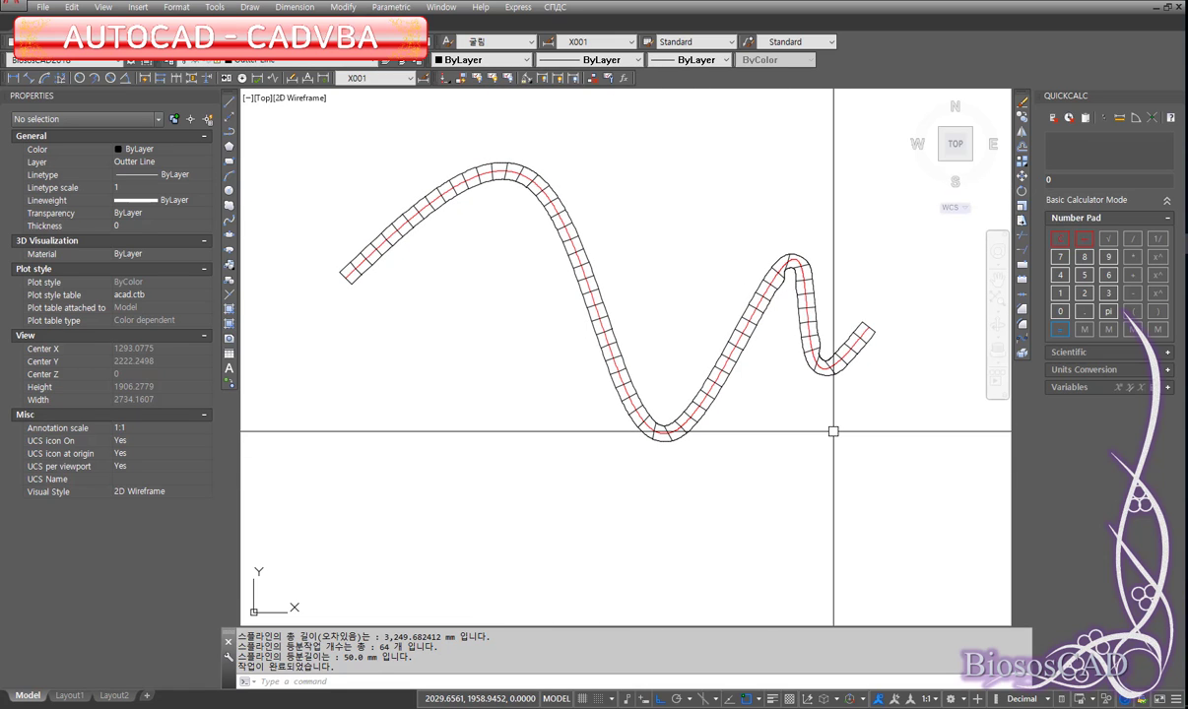
Remove two fit points from the inner spline at the arch top, leaving 64.
{"action": "scroll", "coordinate": [791, 269], "scroll_direction": "up", "scroll_amount": 1}
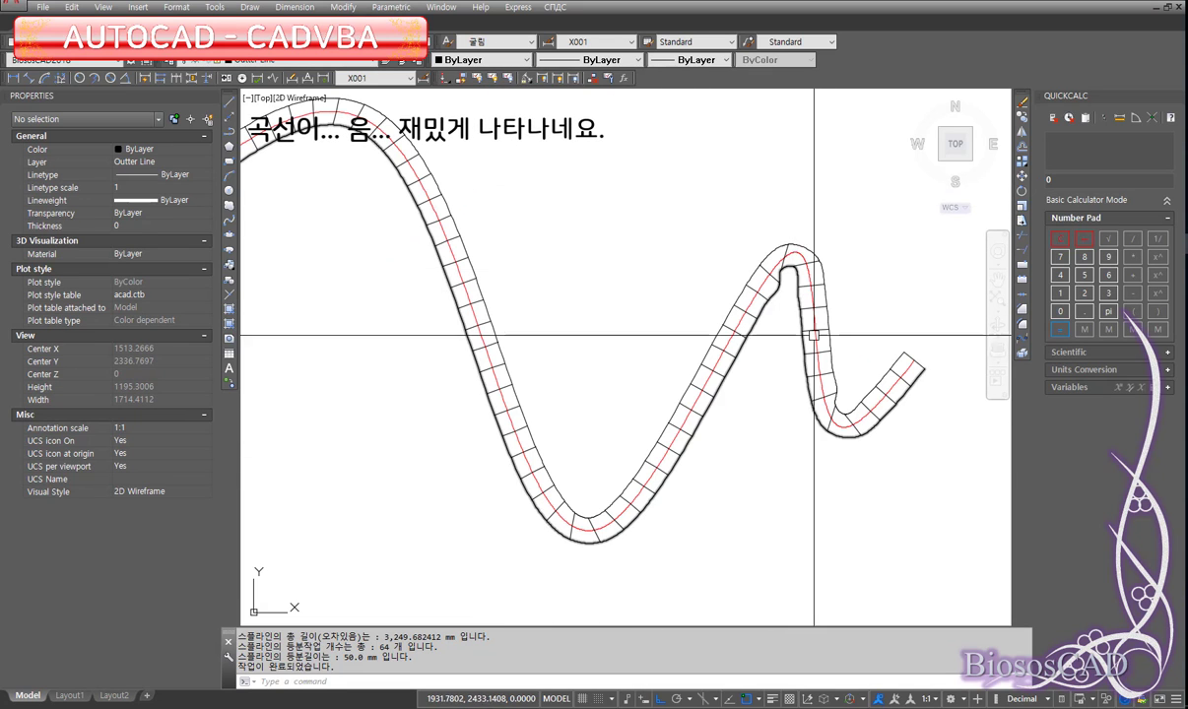
{"action": "scroll", "coordinate": [791, 268], "scroll_direction": "up", "scroll_amount": 1}
{"action": "scroll", "coordinate": [787, 285], "scroll_direction": "up", "scroll_amount": 3}
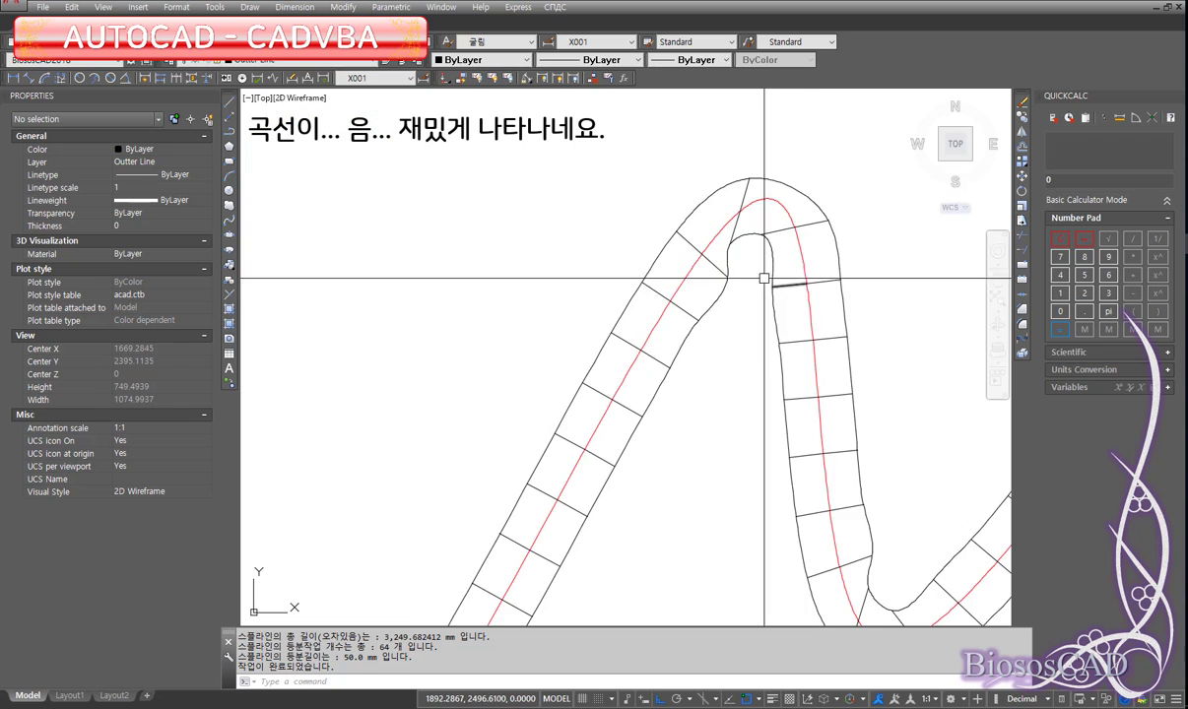
{"action": "scroll", "coordinate": [763, 268], "scroll_direction": "up", "scroll_amount": 1}
{"action": "scroll", "coordinate": [738, 286], "scroll_direction": "up", "scroll_amount": 2}
{"action": "middle_click_drag", "start_coordinate": [727, 307], "coordinate": [650, 384]}
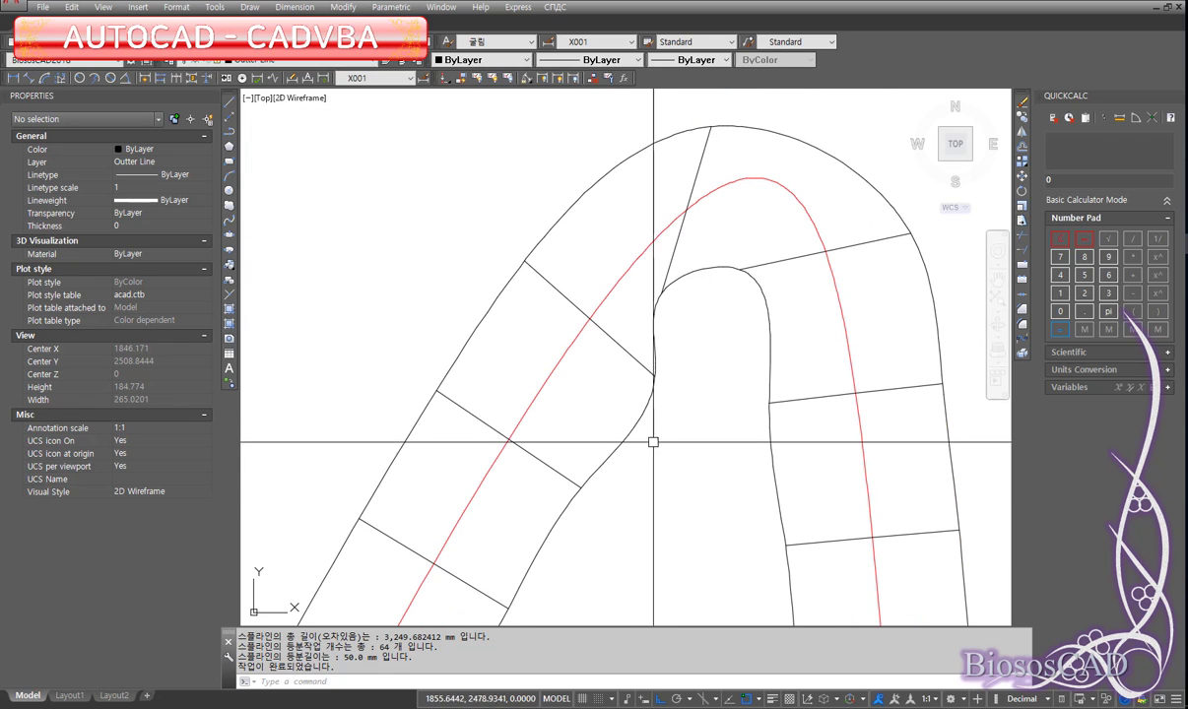
{"action": "left_click", "coordinate": [649, 384]}
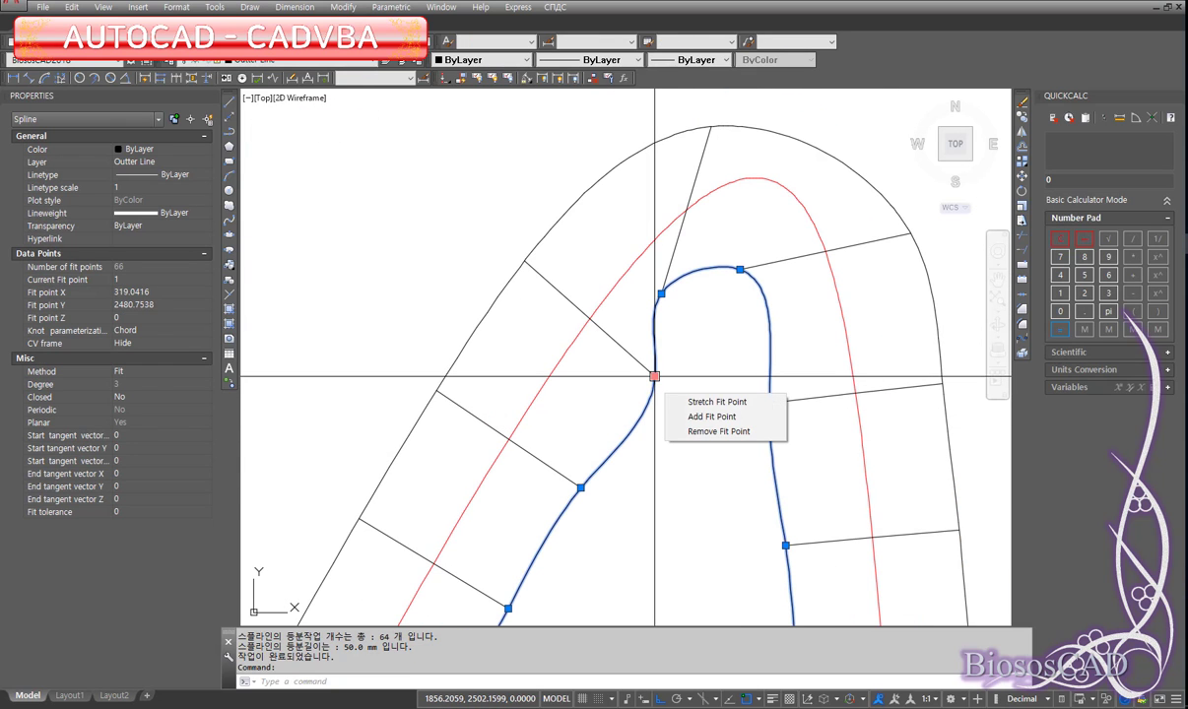
{"action": "left_click", "coordinate": [696, 434]}
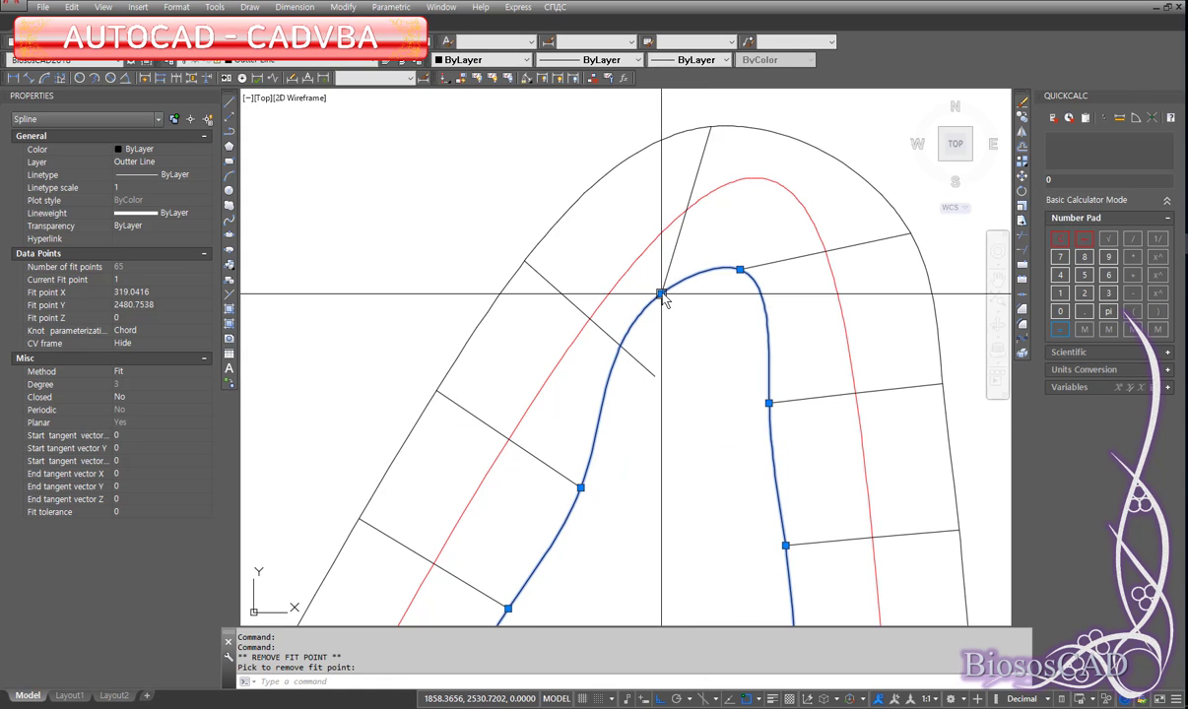
{"action": "left_click", "coordinate": [696, 345]}
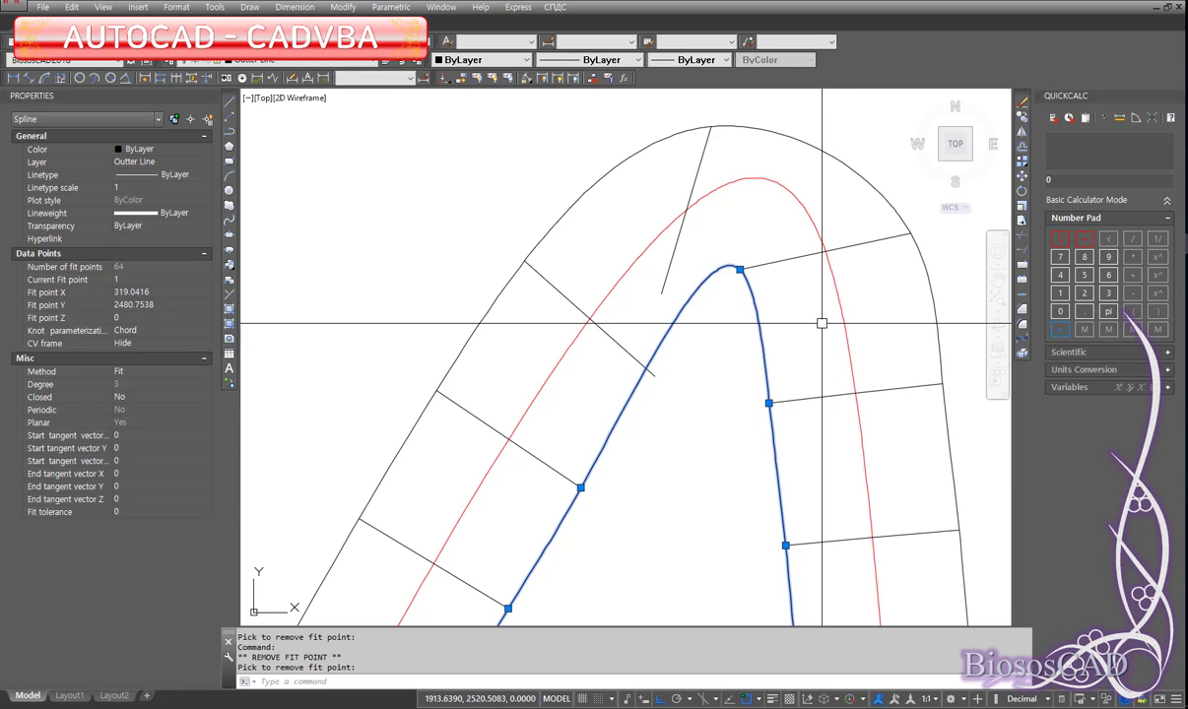
{"action": "key", "text": "Escape"}
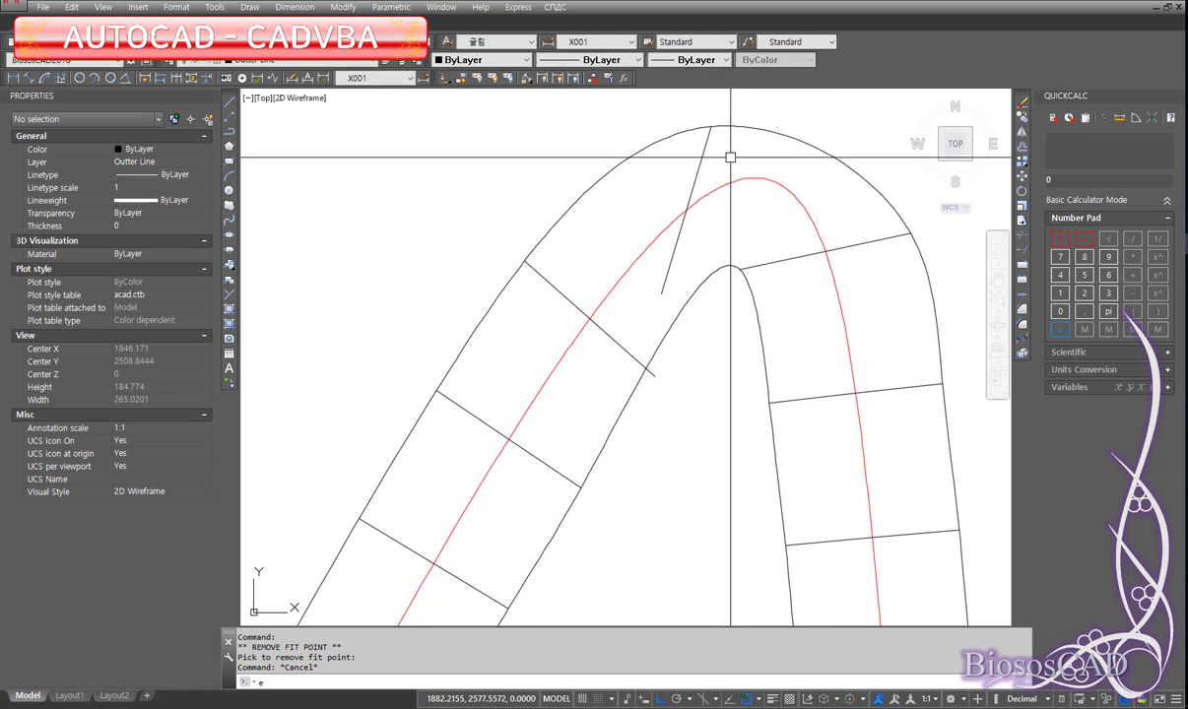
Window-select the stray line for erasing.
{"action": "type", "text": "e"}
{"action": "key", "text": "Return"}
{"action": "left_click", "coordinate": [729, 154]}
{"action": "left_click", "coordinate": [685, 160]}
{"action": "scroll", "coordinate": [822, 209], "scroll_direction": "down", "scroll_amount": 5}
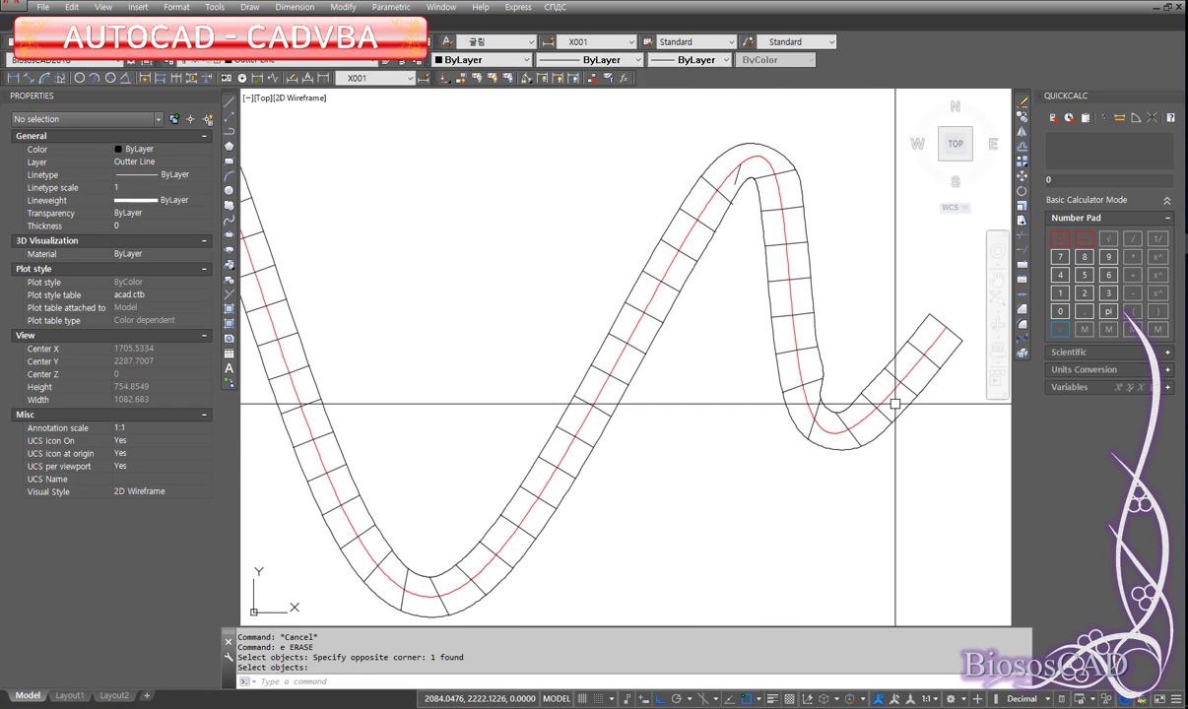
{"action": "key", "text": "F2"}
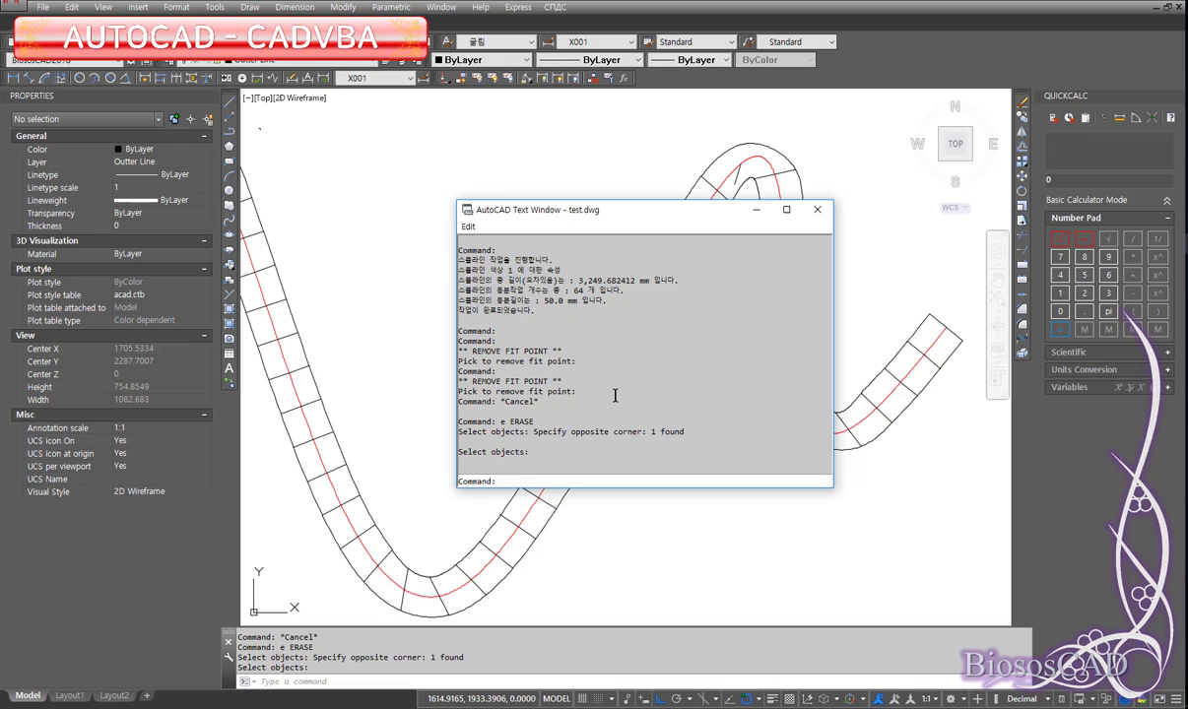
{"action": "scroll", "coordinate": [614, 395], "scroll_direction": "up", "scroll_amount": 1}
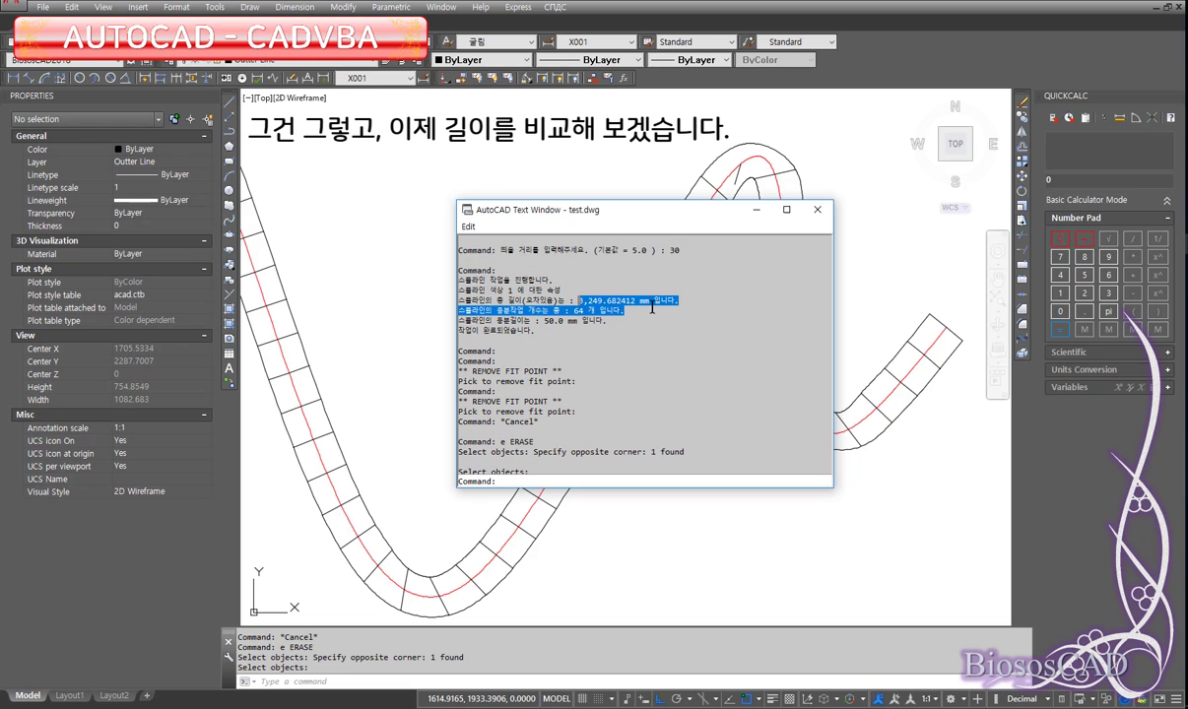
{"action": "scroll", "coordinate": [674, 369], "scroll_direction": "up", "scroll_amount": 1}
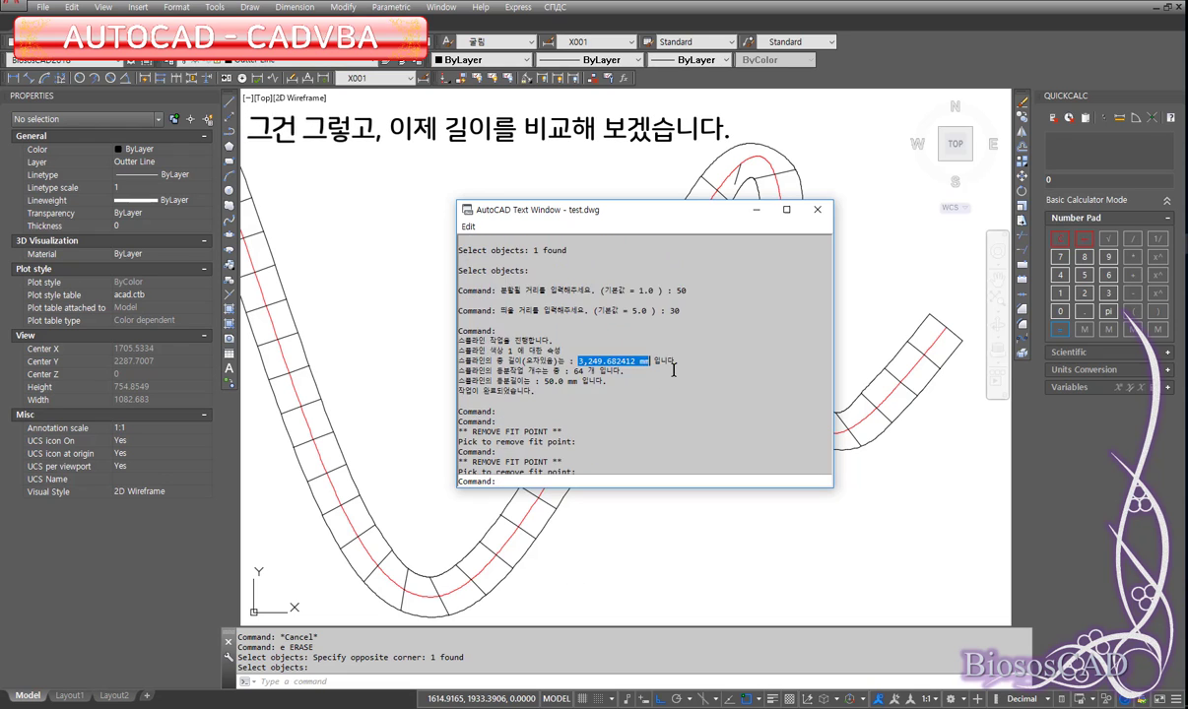
{"action": "scroll", "coordinate": [673, 369], "scroll_direction": "up", "scroll_amount": 3}
{"action": "scroll", "coordinate": [674, 369], "scroll_direction": "up", "scroll_amount": 3}
{"action": "scroll", "coordinate": [674, 369], "scroll_direction": "up", "scroll_amount": 2}
{"action": "scroll", "coordinate": [674, 369], "scroll_direction": "up", "scroll_amount": 2}
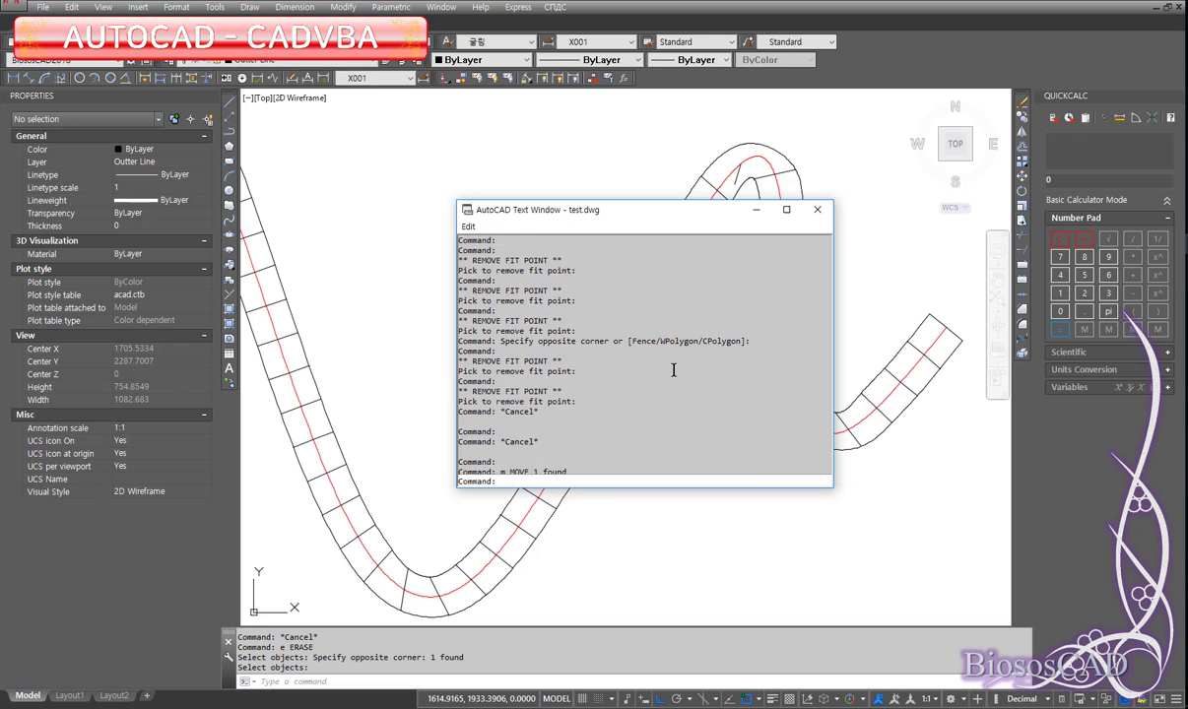
{"action": "scroll", "coordinate": [674, 369], "scroll_direction": "up", "scroll_amount": 4}
{"action": "scroll", "coordinate": [674, 370], "scroll_direction": "up", "scroll_amount": 2}
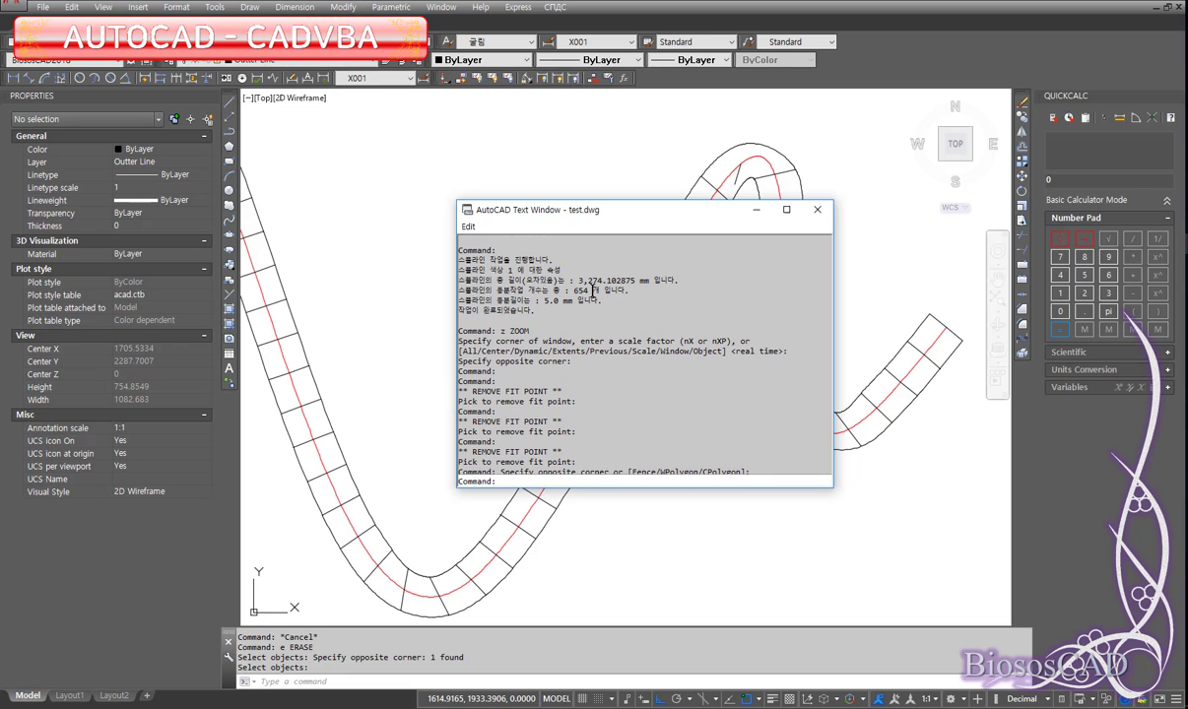
{"action": "scroll", "coordinate": [644, 321], "scroll_direction": "down", "scroll_amount": 3}
{"action": "scroll", "coordinate": [644, 321], "scroll_direction": "down", "scroll_amount": 2}
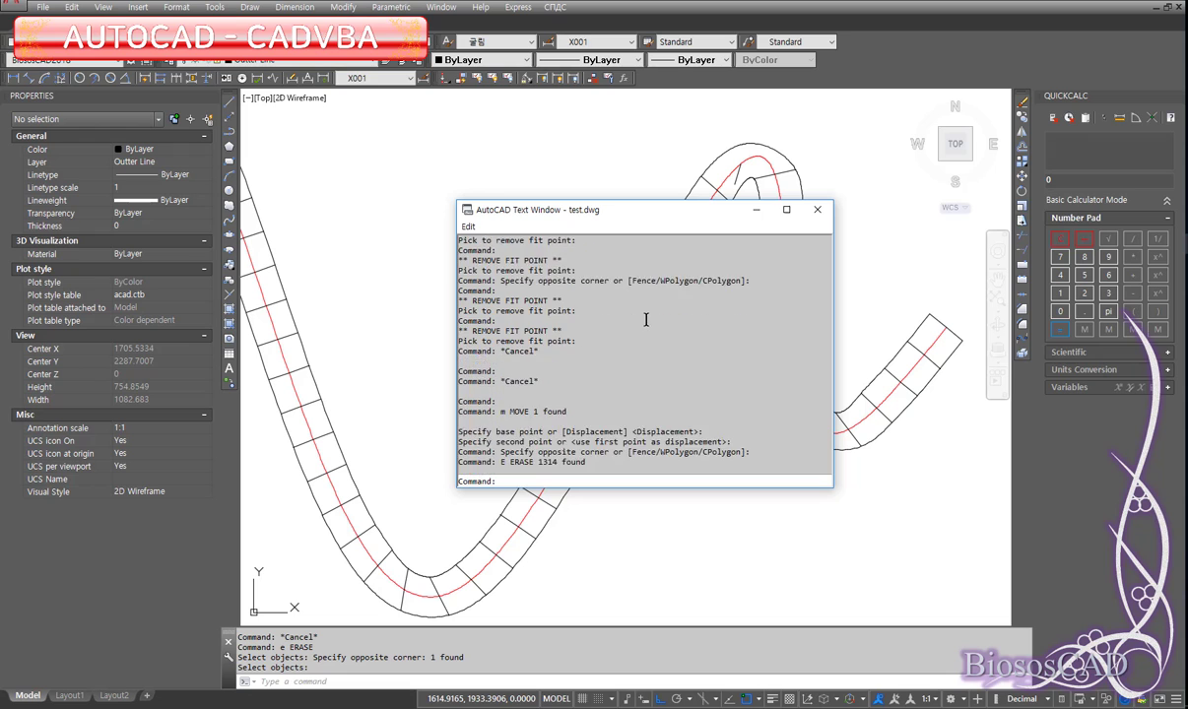
{"action": "scroll", "coordinate": [645, 321], "scroll_direction": "down", "scroll_amount": 2}
{"action": "scroll", "coordinate": [646, 319], "scroll_direction": "down", "scroll_amount": 2}
{"action": "scroll", "coordinate": [654, 330], "scroll_direction": "down", "scroll_amount": 2}
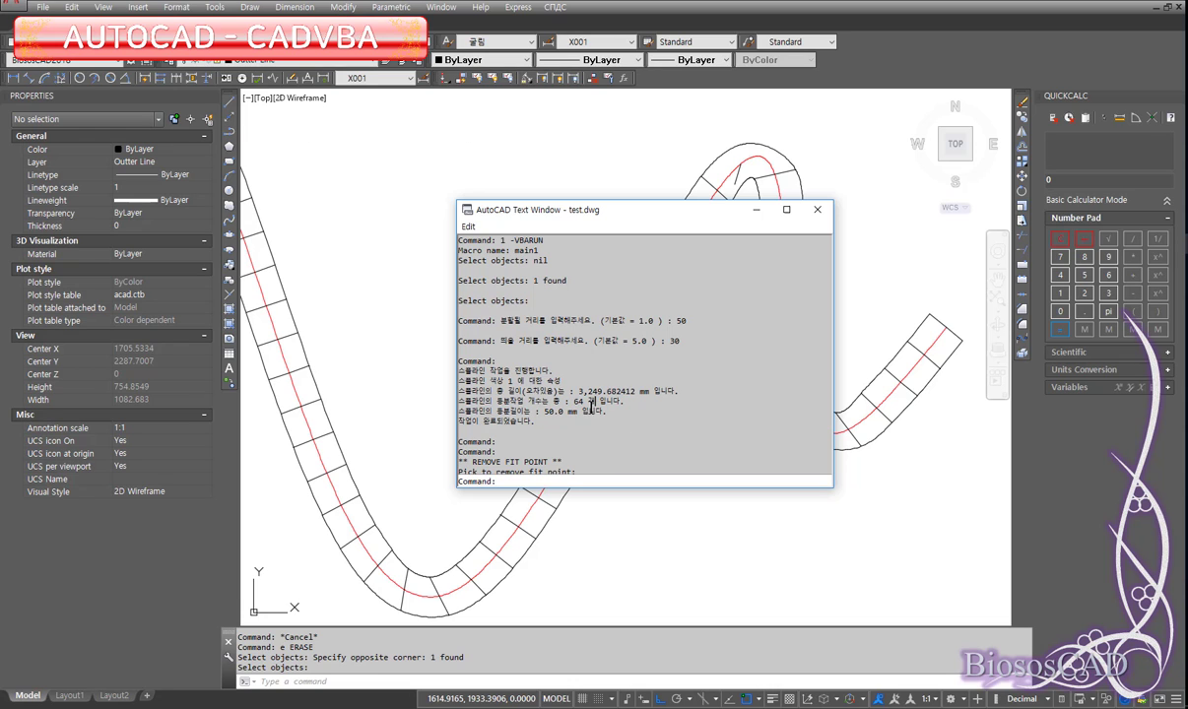
{"action": "left_click", "coordinate": [817, 209]}
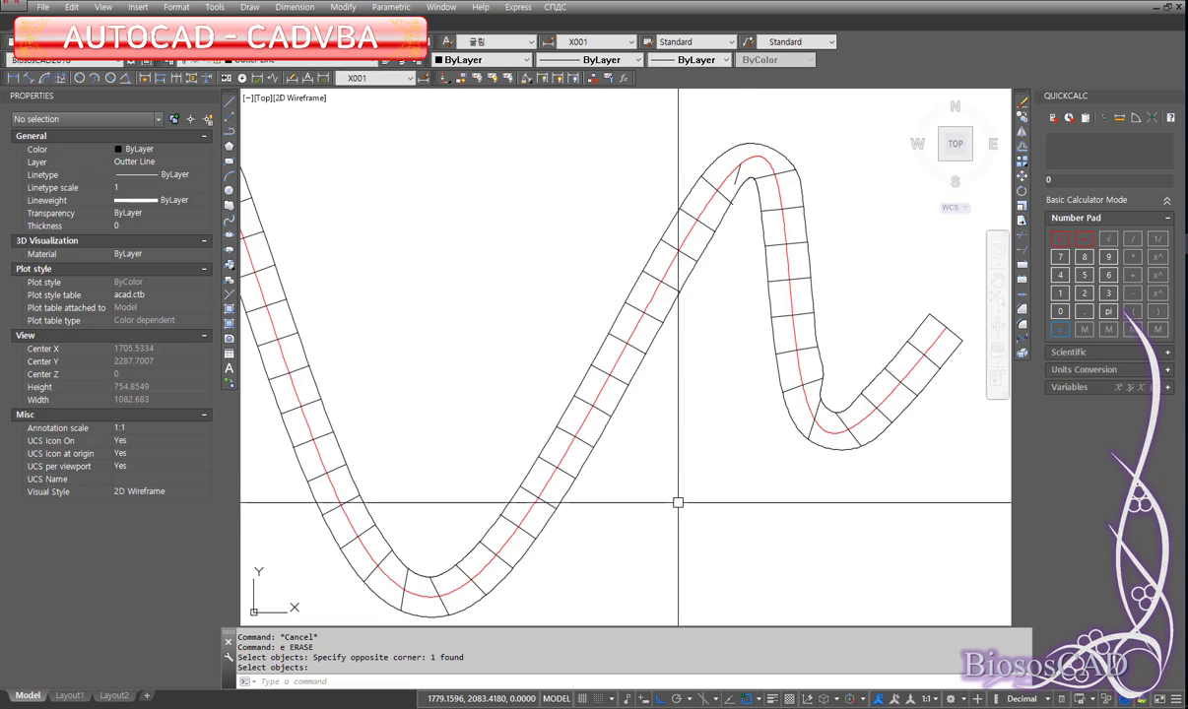
Erase the band's right-side cross lines (48) and lower cross lines (17) with window selections.
{"action": "scroll", "coordinate": [677, 503], "scroll_direction": "down", "scroll_amount": 2}
{"action": "scroll", "coordinate": [678, 503], "scroll_direction": "down", "scroll_amount": 3}
{"action": "type", "text": "e"}
{"action": "key", "text": "Return"}
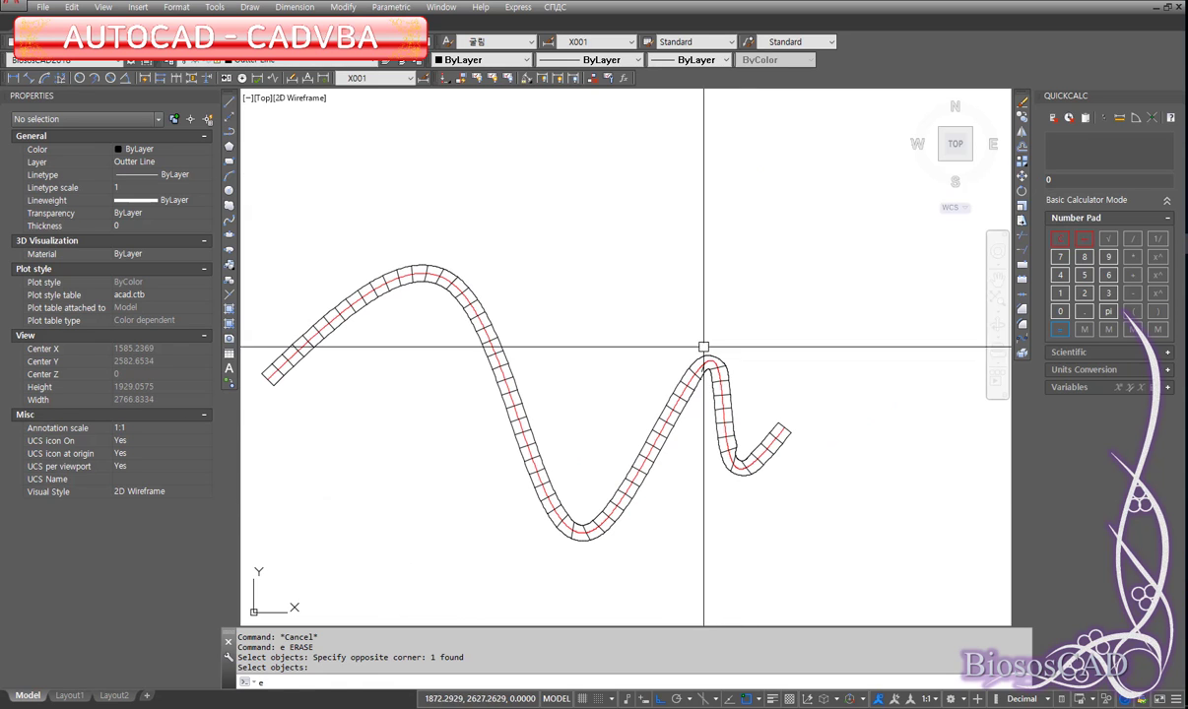
{"action": "left_click", "coordinate": [620, 289]}
{"action": "left_click", "coordinate": [842, 555]}
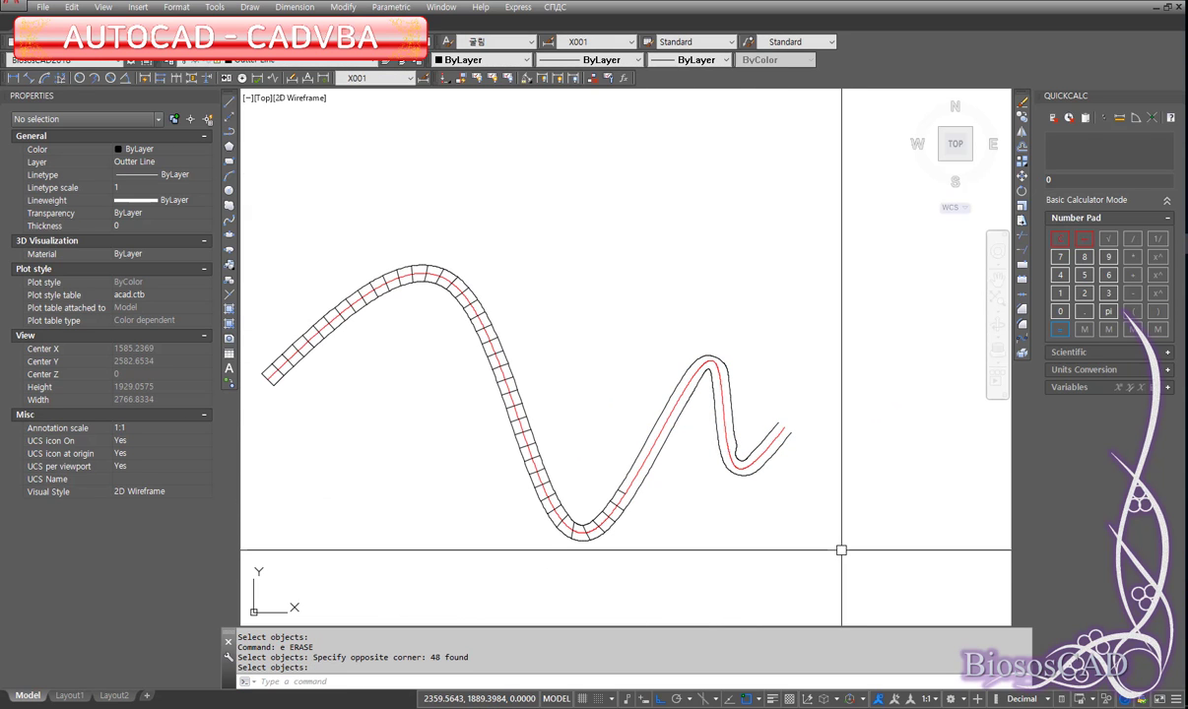
{"action": "key", "text": "Return"}
{"action": "key", "text": "Return"}
{"action": "left_click", "coordinate": [683, 589]}
{"action": "left_click", "coordinate": [522, 473]}
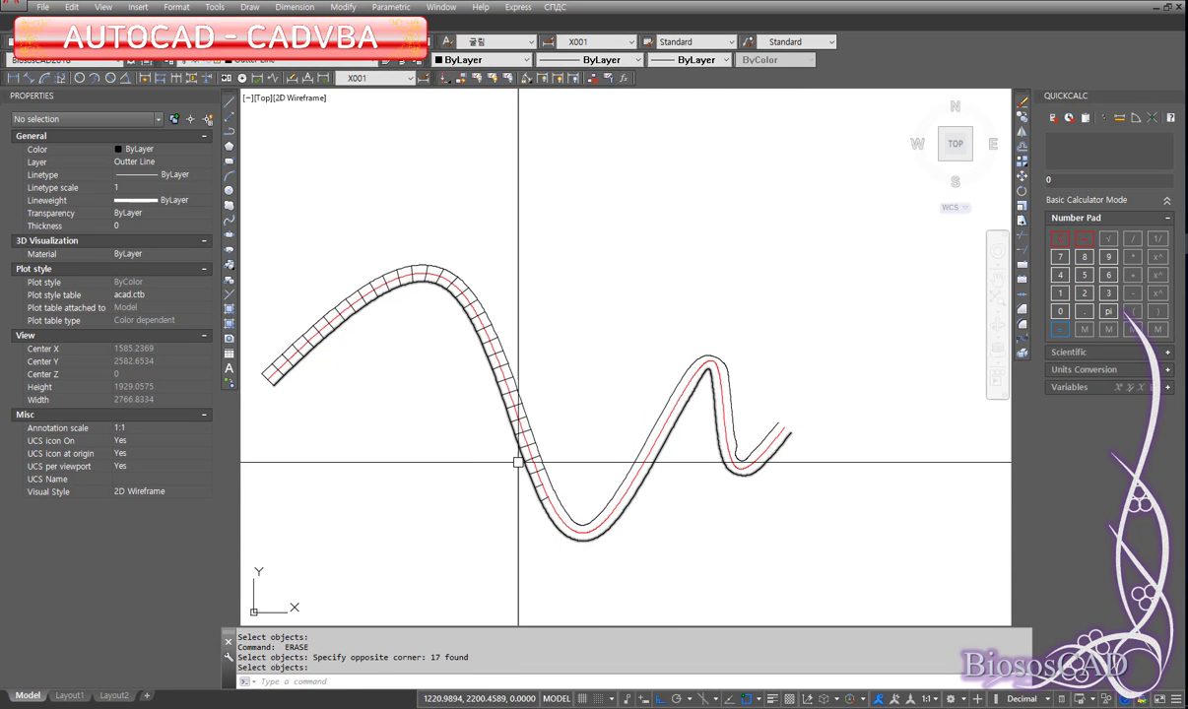
{"action": "key", "text": "Return"}
{"action": "key", "text": "Return"}
Erase the remaining middle and left-end cross lines, the last 30, with windows.
{"action": "left_click", "coordinate": [429, 545]}
{"action": "left_click", "coordinate": [572, 178]}
{"action": "key", "text": "Return"}
{"action": "key", "text": "Return"}
{"action": "middle_click_drag", "start_coordinate": [495, 318], "coordinate": [589, 285]}
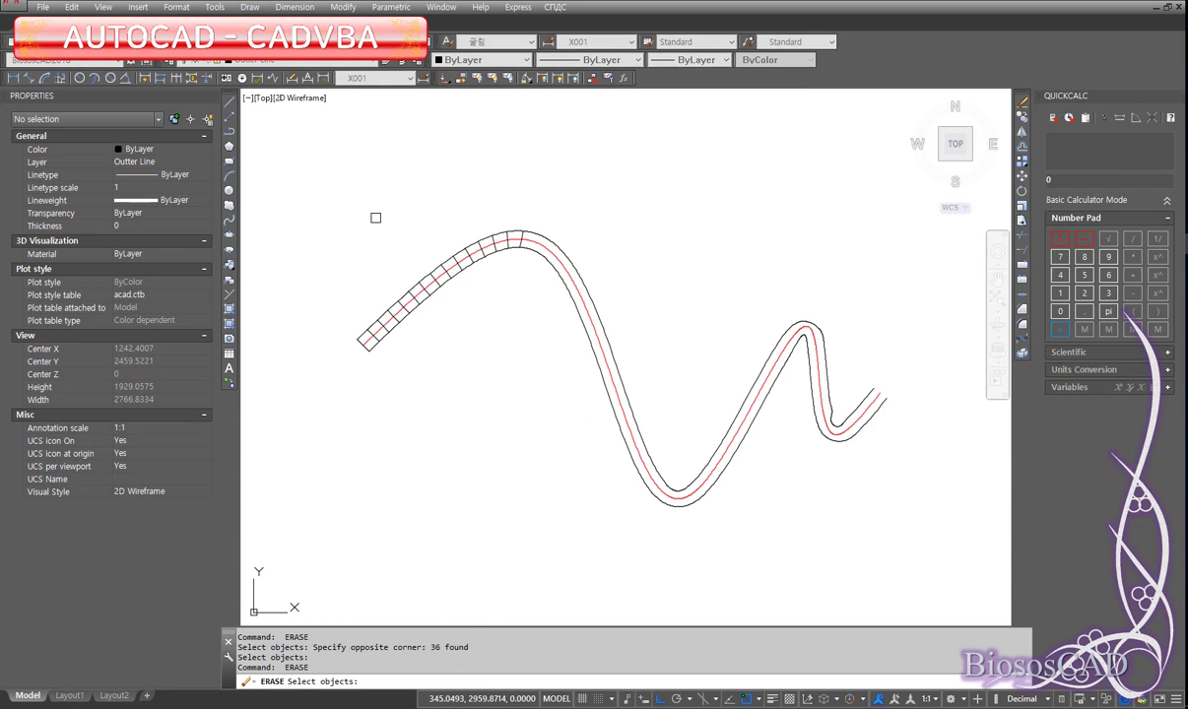
{"action": "left_click", "coordinate": [330, 157]}
{"action": "left_click", "coordinate": [566, 379]}
{"action": "key", "text": "Return"}
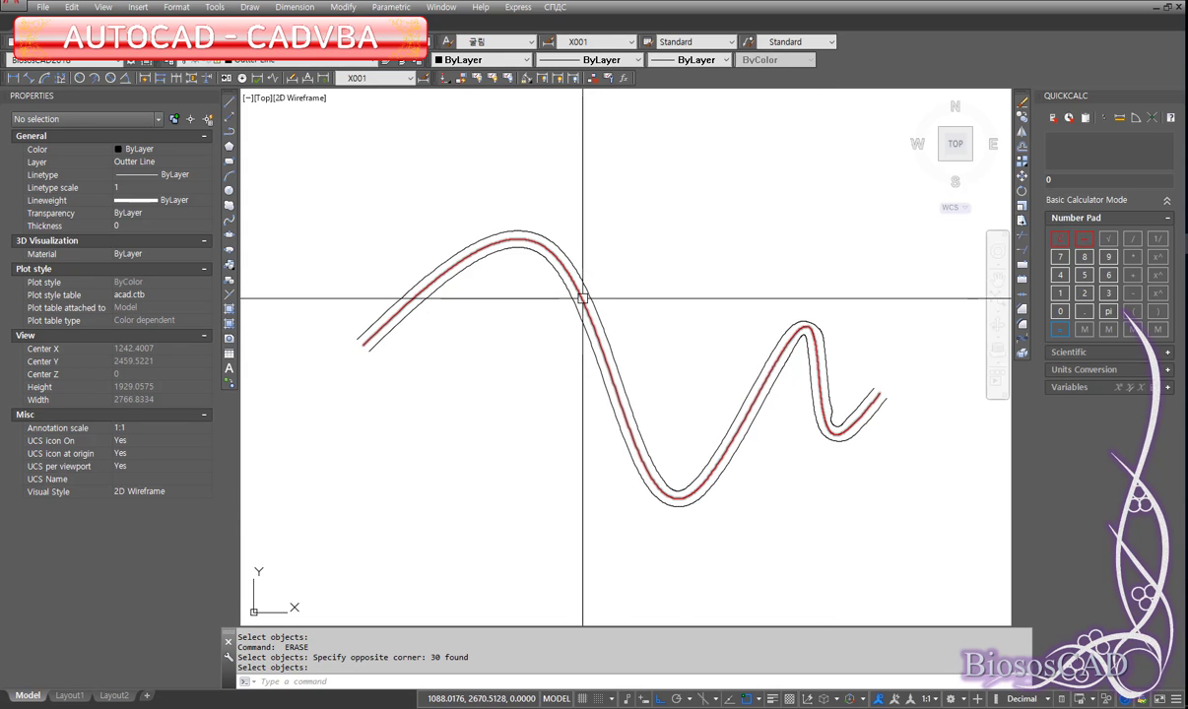
Check the red centre spline and outer black spline, then pan up to empty space.
{"action": "left_click", "coordinate": [582, 298]}
{"action": "key", "text": "Escape"}
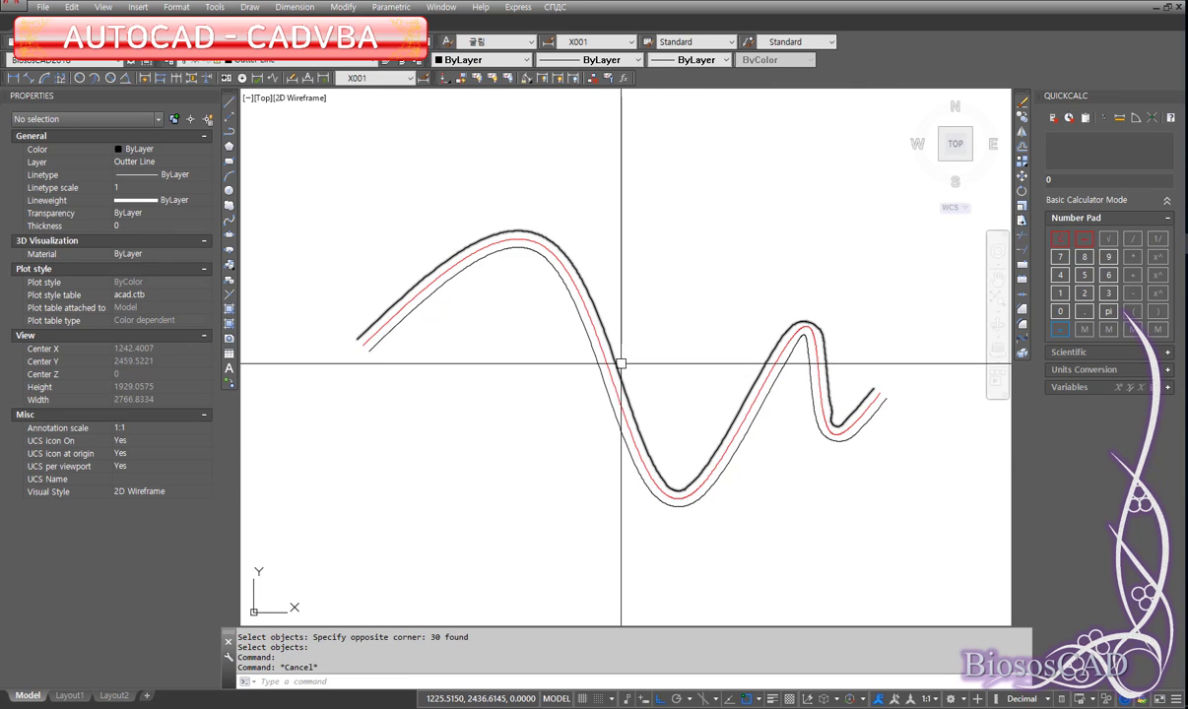
{"action": "left_click", "coordinate": [620, 364]}
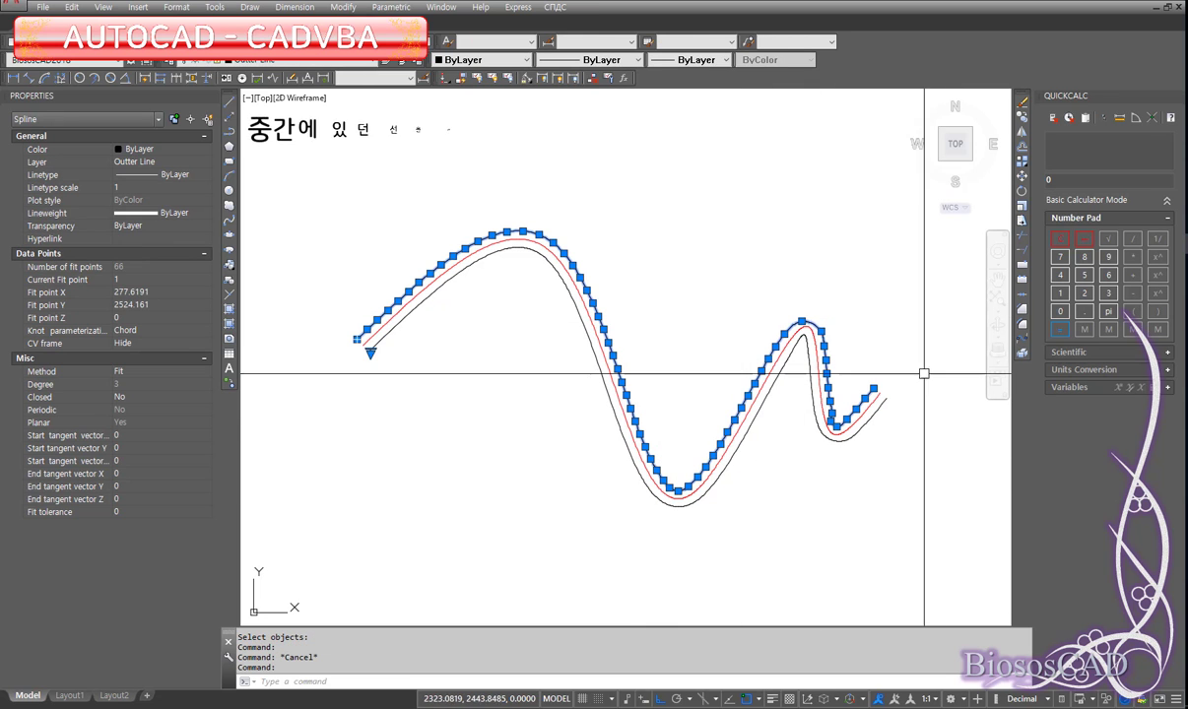
{"action": "key", "text": "Escape"}
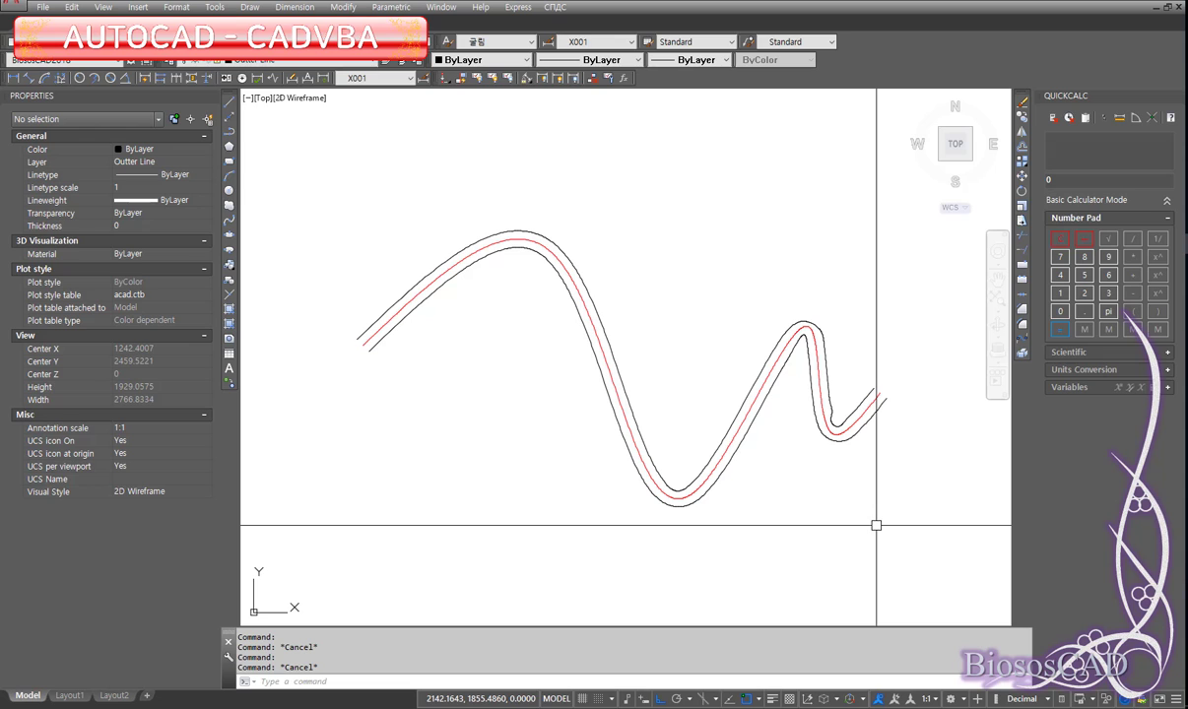
{"action": "middle_click_drag", "start_coordinate": [788, 394], "coordinate": [716, 273]}
{"action": "scroll", "coordinate": [706, 472], "scroll_direction": "up", "scroll_amount": 2}
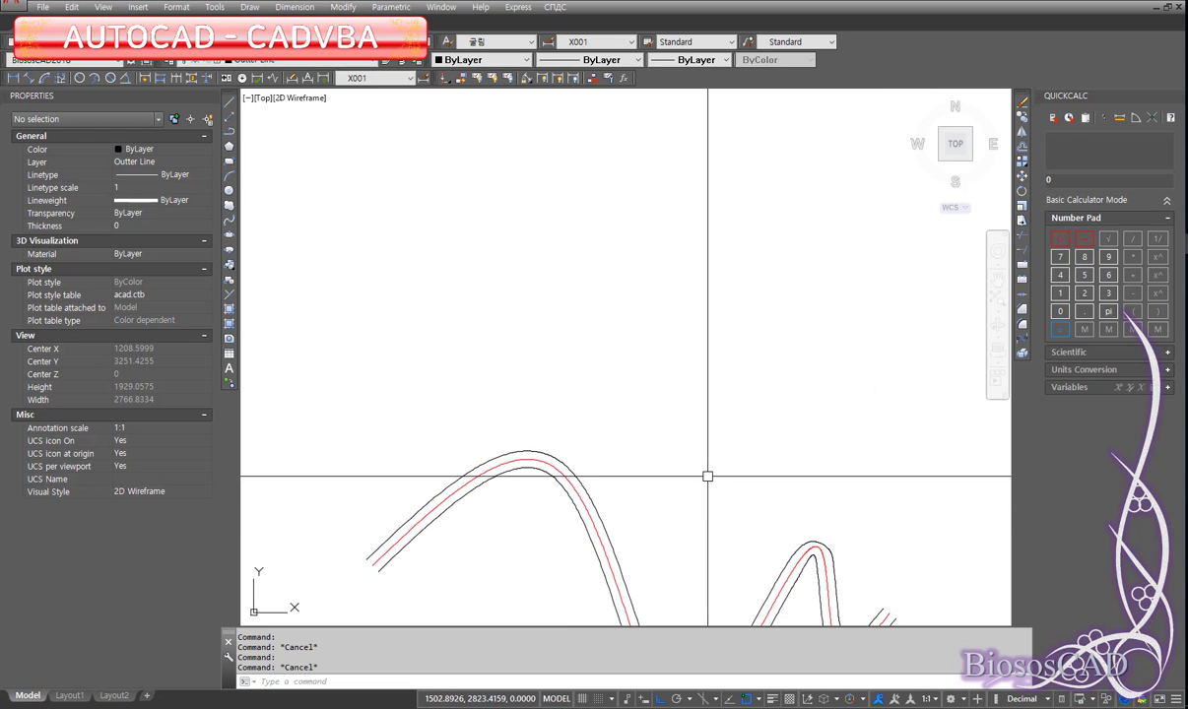
Draw a three-point arch spline above the band with Ortho off, then run the main1 macro.
{"action": "left_click", "coordinate": [613, 349]}
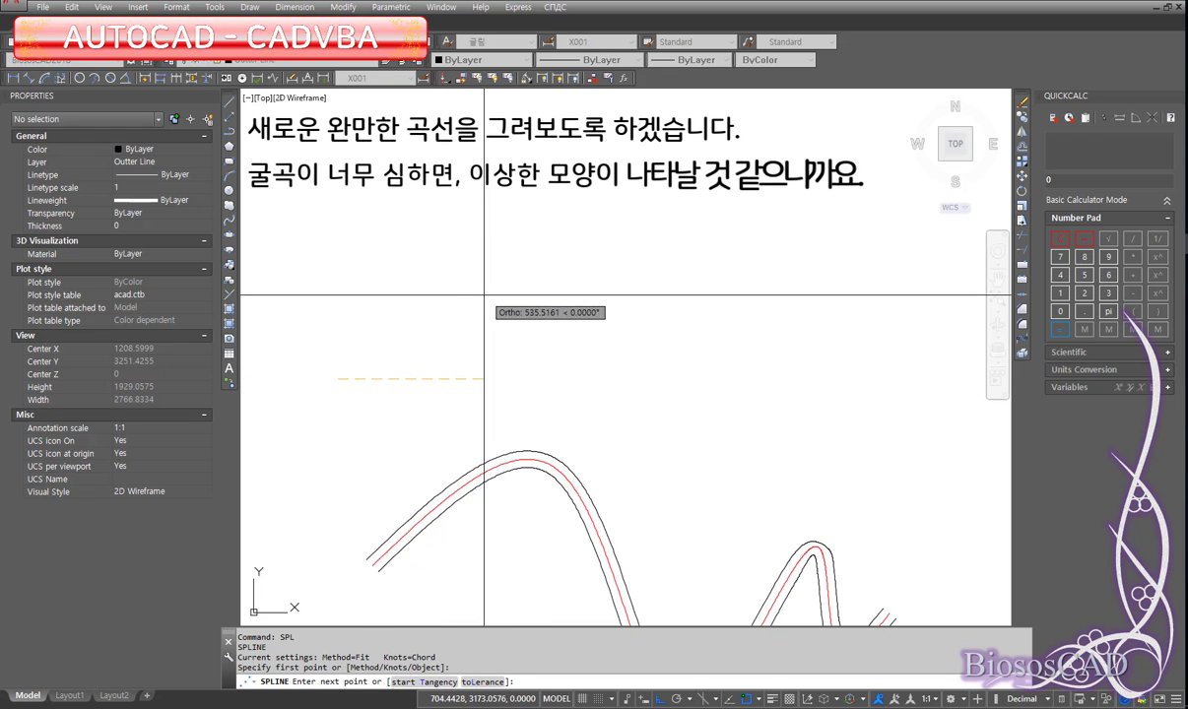
{"action": "key", "text": "F8"}
{"action": "left_click", "coordinate": [561, 258]}
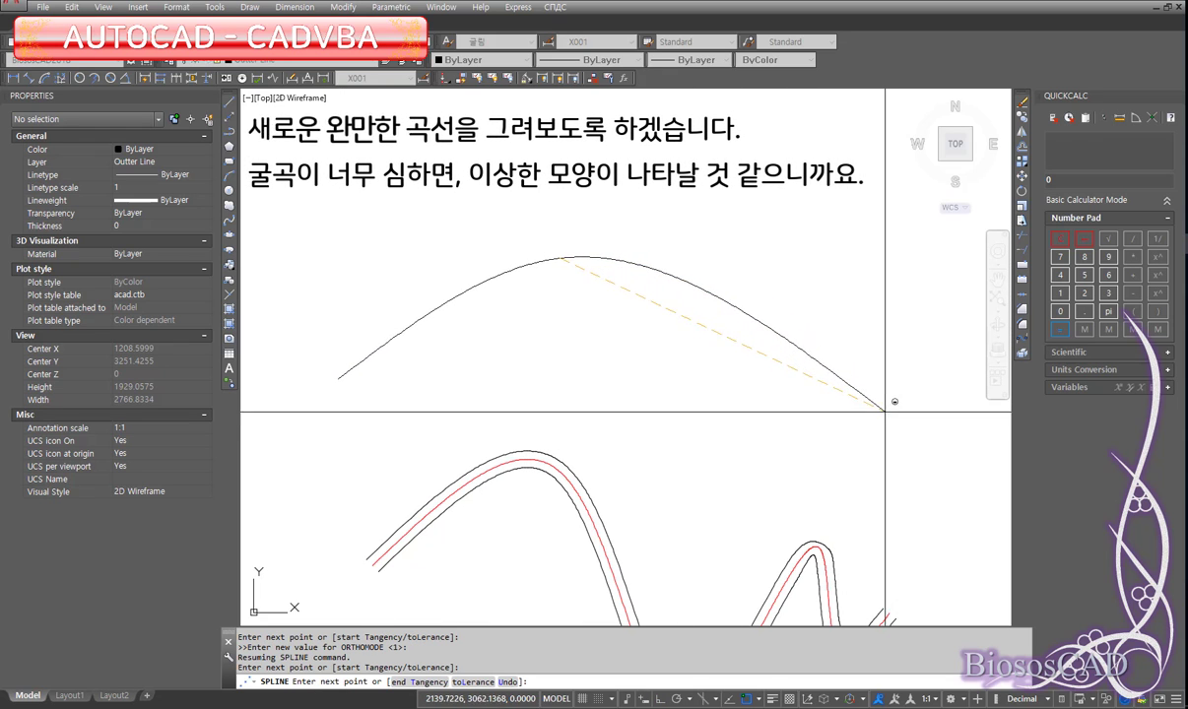
{"action": "left_click", "coordinate": [888, 426]}
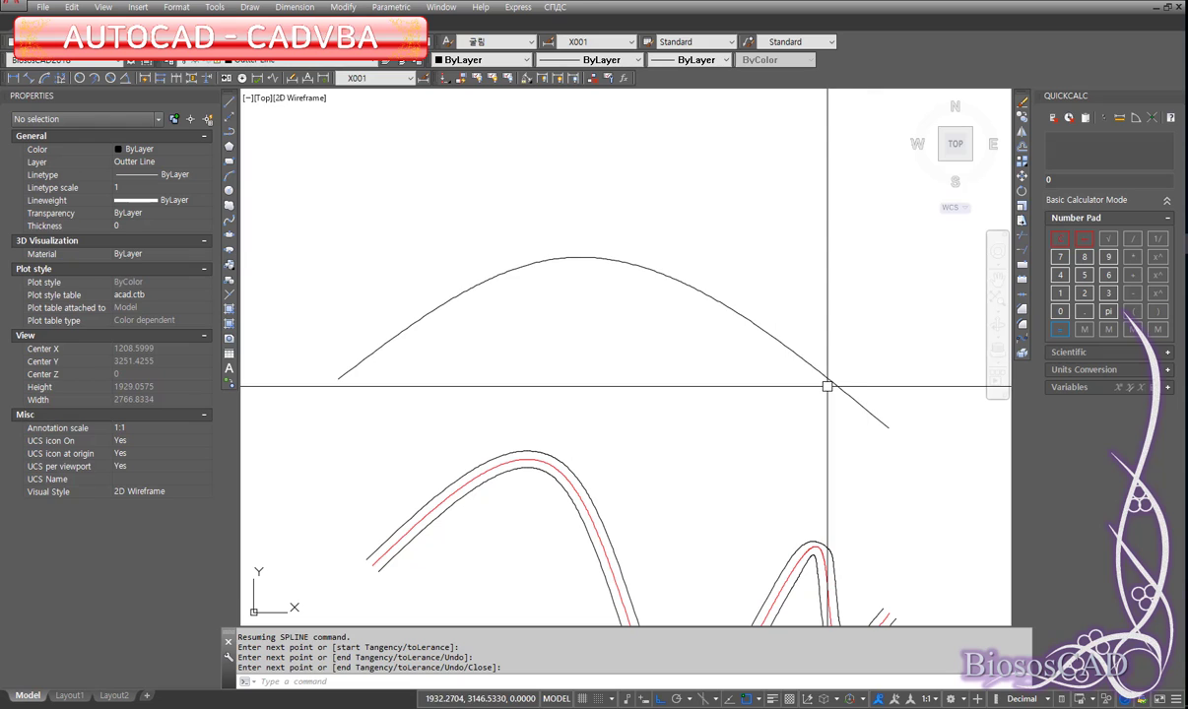
{"action": "key", "text": "Return"}
{"action": "left_click", "coordinate": [802, 352]}
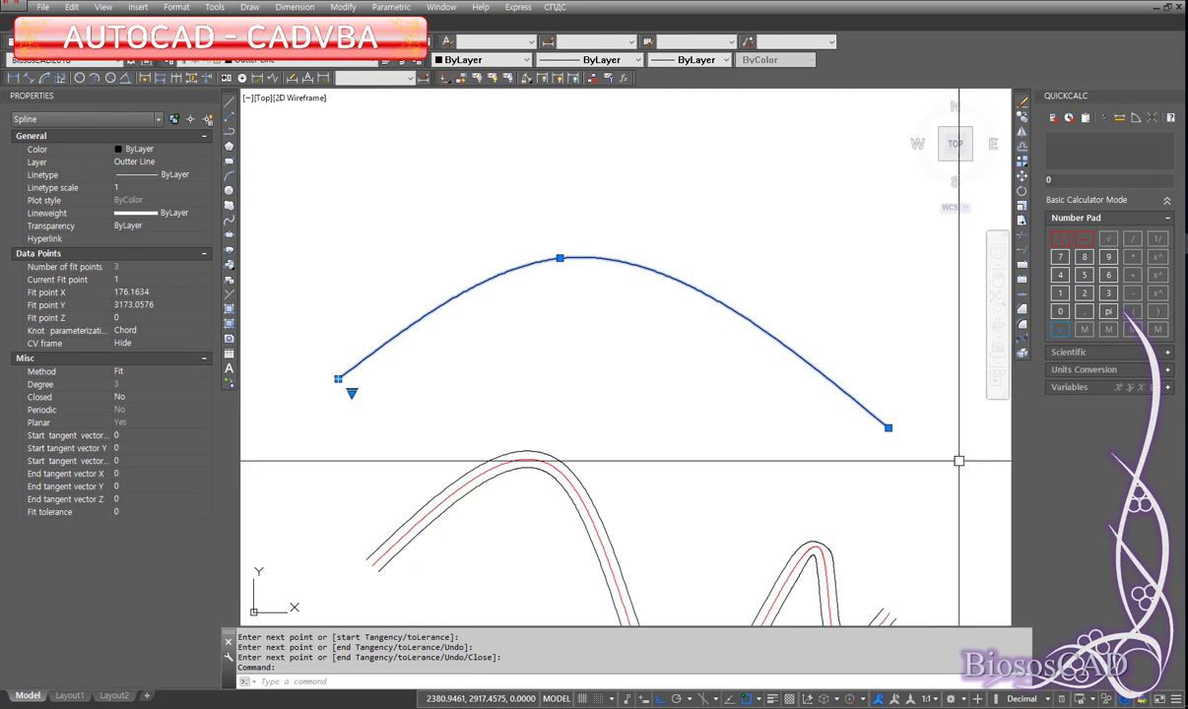
{"action": "key", "text": "Escape"}
{"action": "type", "text": "1"}
{"action": "key", "text": "Return"}
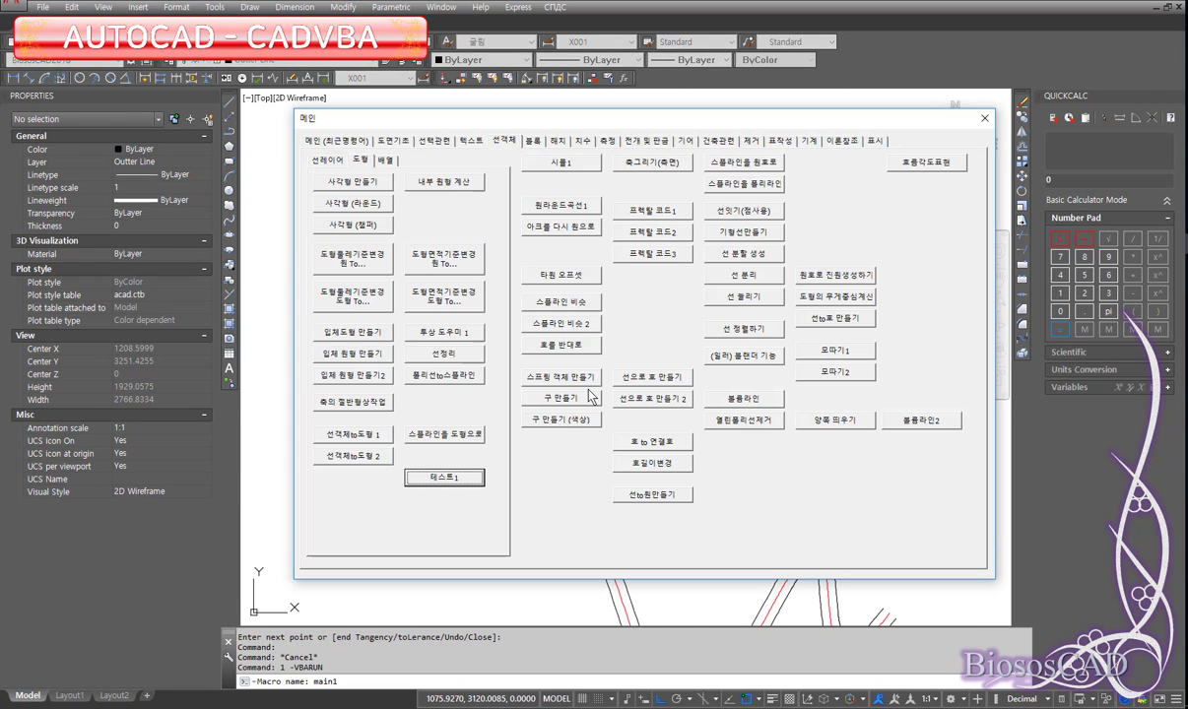
Run 테스트1 on the arch with 10 mm division and 30 offset, giving 227 segments.
{"action": "left_click", "coordinate": [464, 474]}
{"action": "left_click", "coordinate": [536, 360]}
{"action": "key", "text": "Return"}
{"action": "type", "text": "30"}
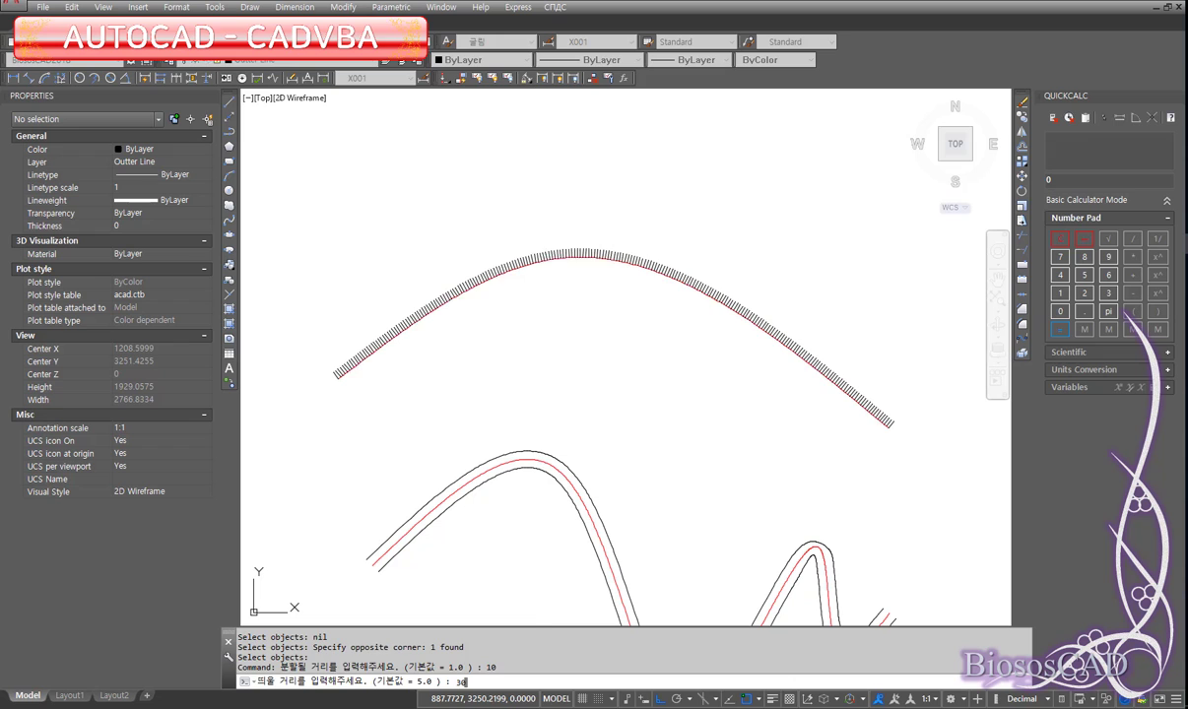
{"action": "key", "text": "Return"}
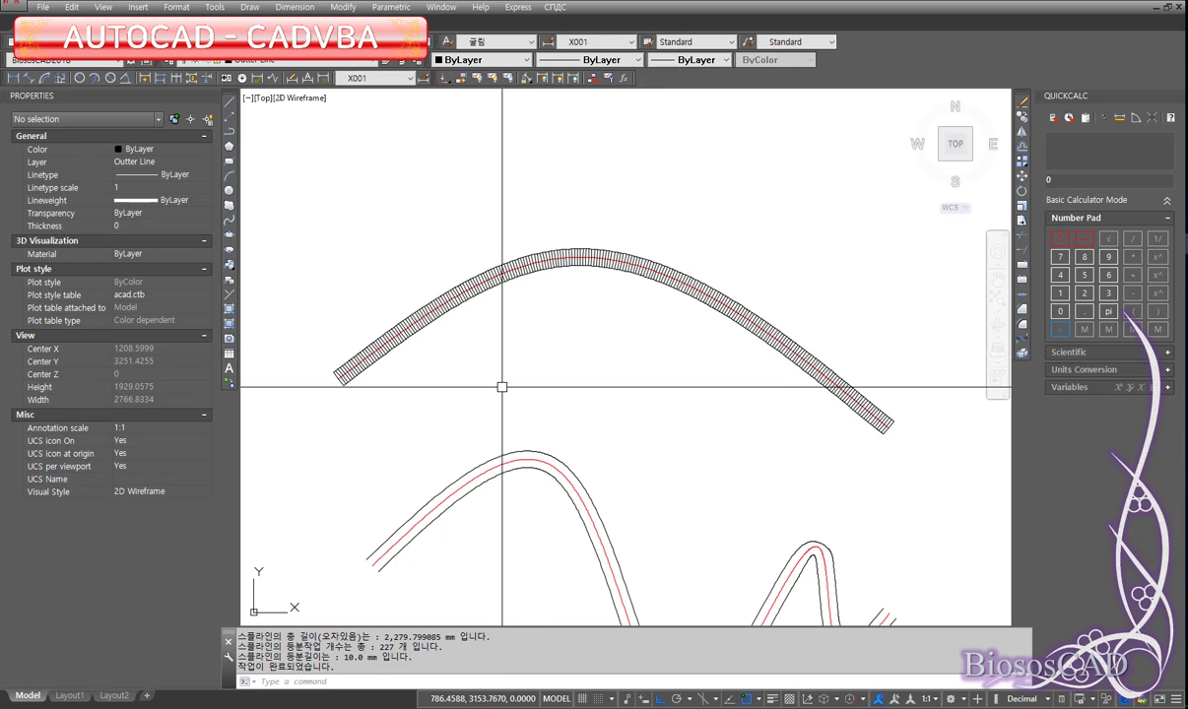
Inspect the divided arc band end to end with its edge spline selected.
{"action": "scroll", "coordinate": [338, 364], "scroll_direction": "up", "scroll_amount": 8}
{"action": "scroll", "coordinate": [354, 374], "scroll_direction": "up", "scroll_amount": 2}
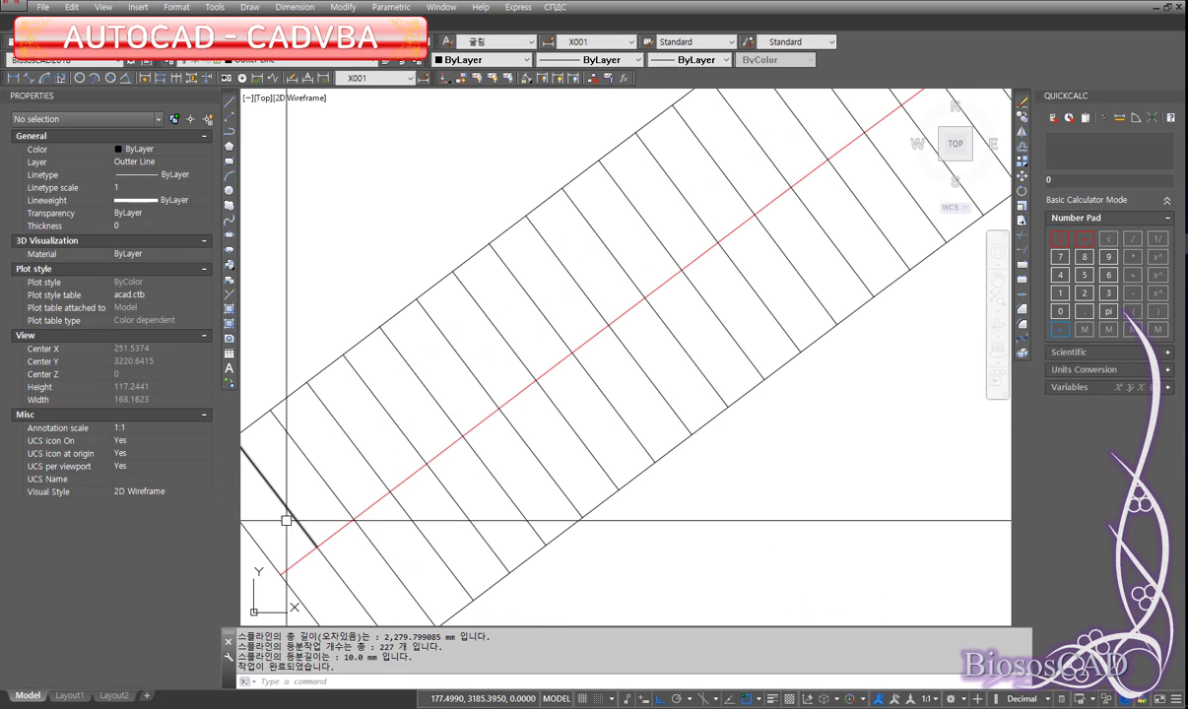
{"action": "scroll", "coordinate": [696, 241], "scroll_direction": "down", "scroll_amount": 6}
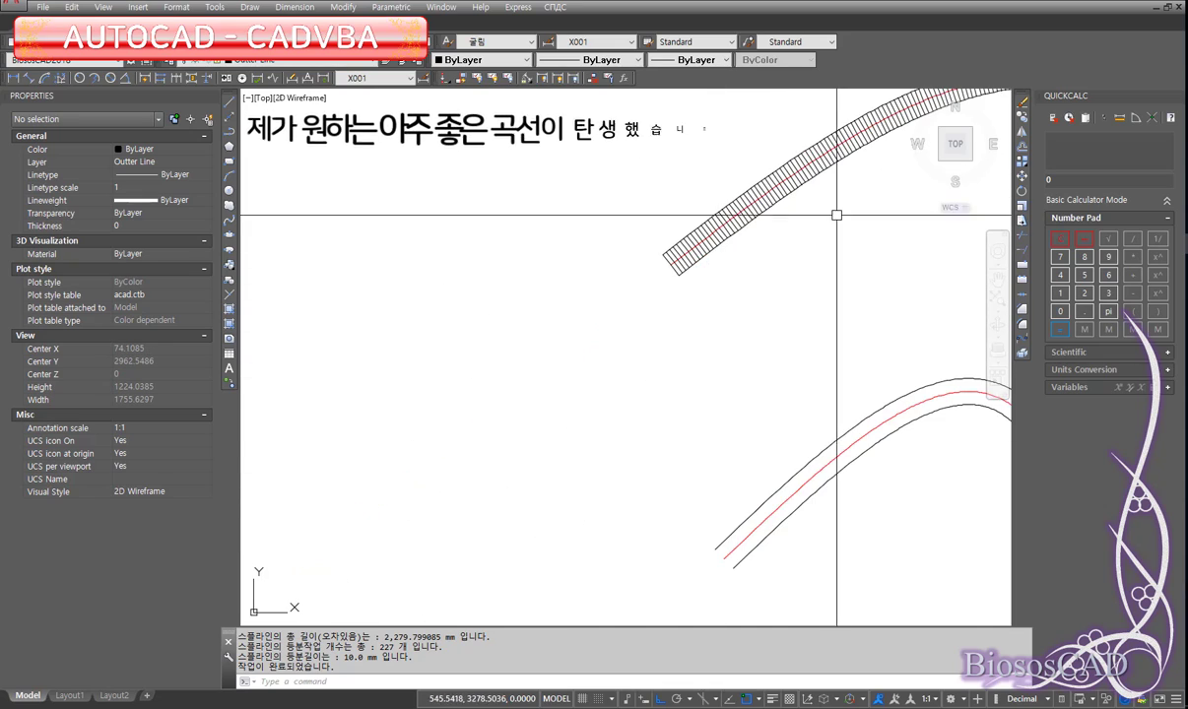
{"action": "scroll", "coordinate": [837, 210], "scroll_direction": "down", "scroll_amount": 4}
{"action": "scroll", "coordinate": [788, 344], "scroll_direction": "up", "scroll_amount": 2}
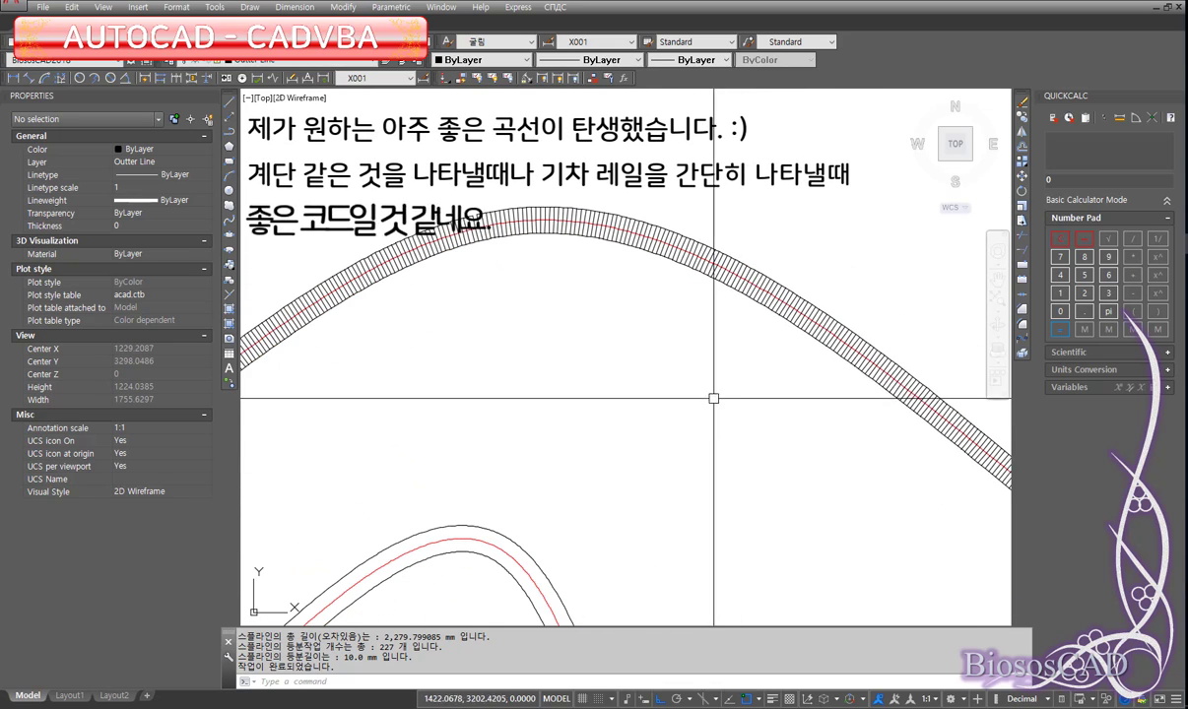
{"action": "scroll", "coordinate": [732, 293], "scroll_direction": "up", "scroll_amount": 1}
{"action": "left_click", "coordinate": [730, 298]}
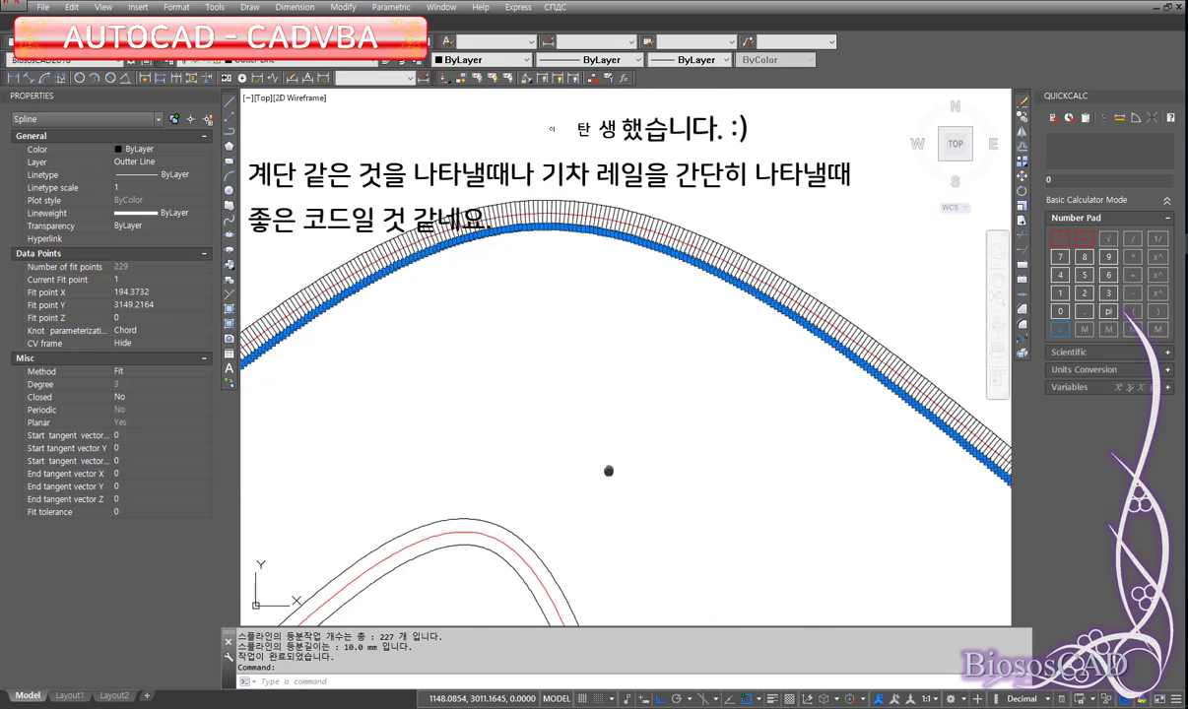
{"action": "scroll", "coordinate": [609, 472], "scroll_direction": "up", "scroll_amount": 2}
{"action": "scroll", "coordinate": [442, 382], "scroll_direction": "up", "scroll_amount": 2}
{"action": "scroll", "coordinate": [442, 381], "scroll_direction": "up", "scroll_amount": 1}
{"action": "mouse_move", "coordinate": [695, 316]}
{"action": "middle_mouse_down"}
{"action": "mouse_move", "coordinate": [816, 416]}
{"action": "mouse_move", "coordinate": [684, 535]}
{"action": "middle_mouse_up"}
{"action": "scroll", "coordinate": [659, 503], "scroll_direction": "down", "scroll_amount": 1}
{"action": "scroll", "coordinate": [899, 393], "scroll_direction": "down", "scroll_amount": 2}
{"action": "middle_click_drag", "start_coordinate": [899, 393], "coordinate": [689, 430]}
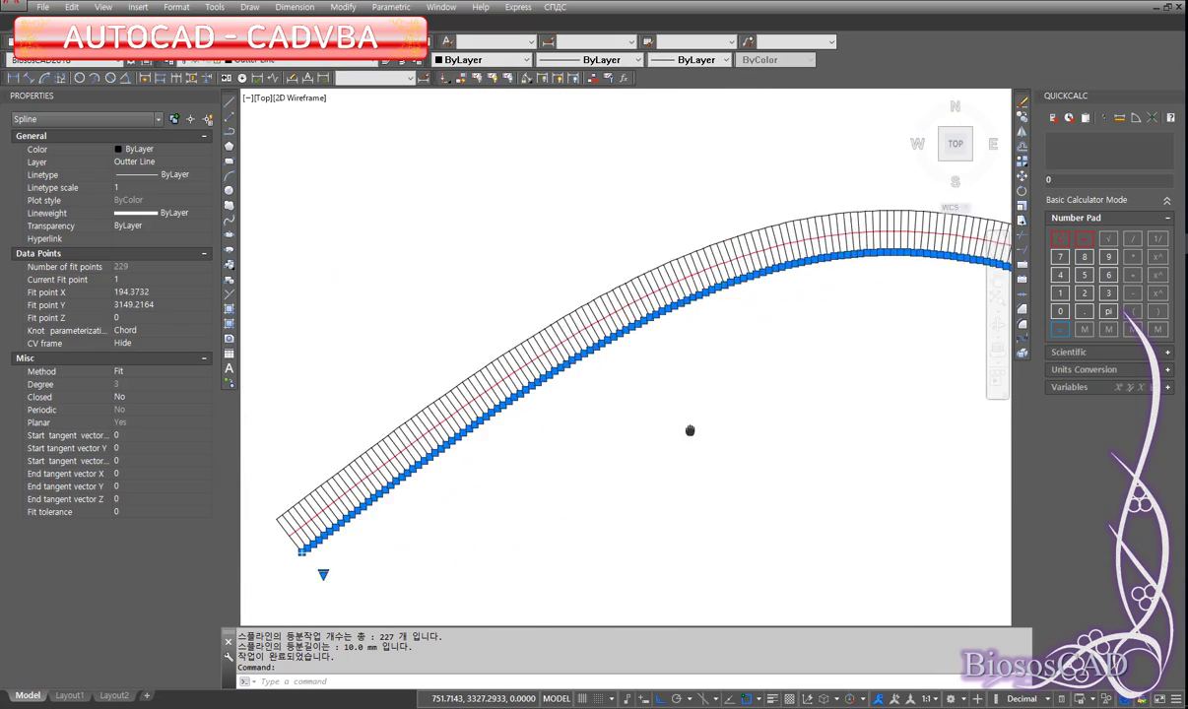
{"action": "scroll", "coordinate": [538, 441], "scroll_direction": "up", "scroll_amount": 1}
{"action": "mouse_move", "coordinate": [538, 440]}
{"action": "middle_mouse_down"}
{"action": "mouse_move", "coordinate": [829, 532]}
{"action": "mouse_move", "coordinate": [427, 258]}
{"action": "mouse_move", "coordinate": [379, 199]}
{"action": "middle_mouse_up"}
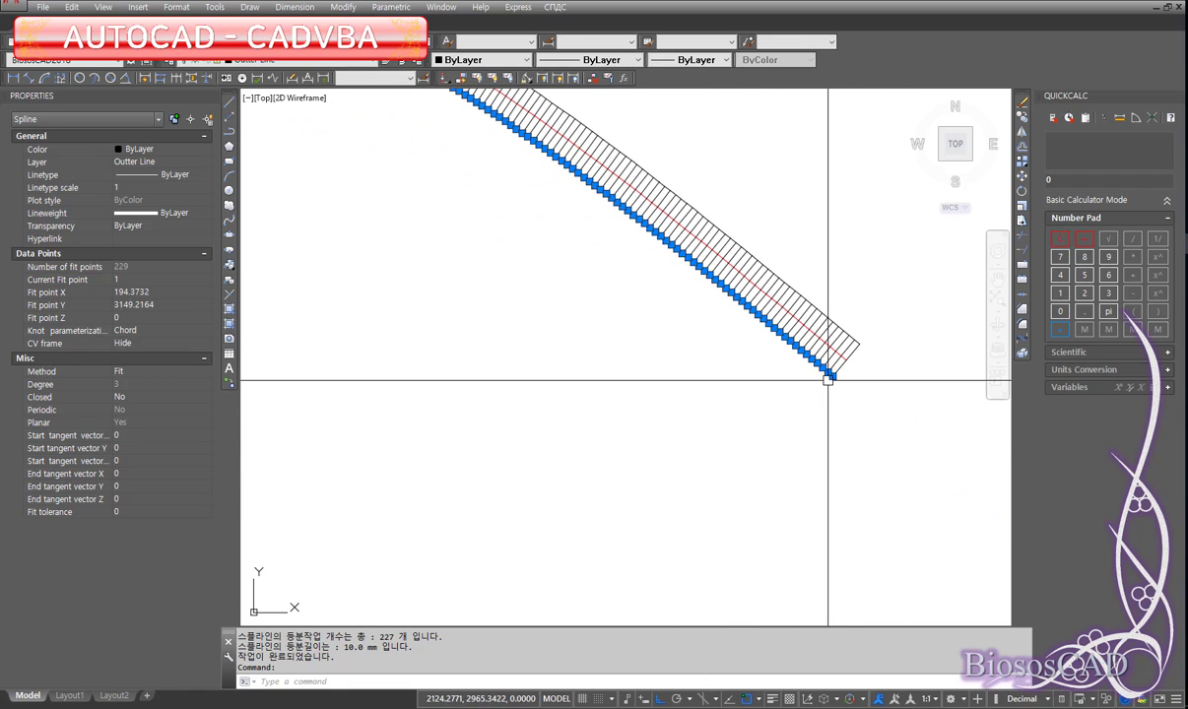
{"action": "key", "text": "Escape"}
Erase the divided arc band with a crossing window.
{"action": "scroll", "coordinate": [856, 366], "scroll_direction": "up", "scroll_amount": 5}
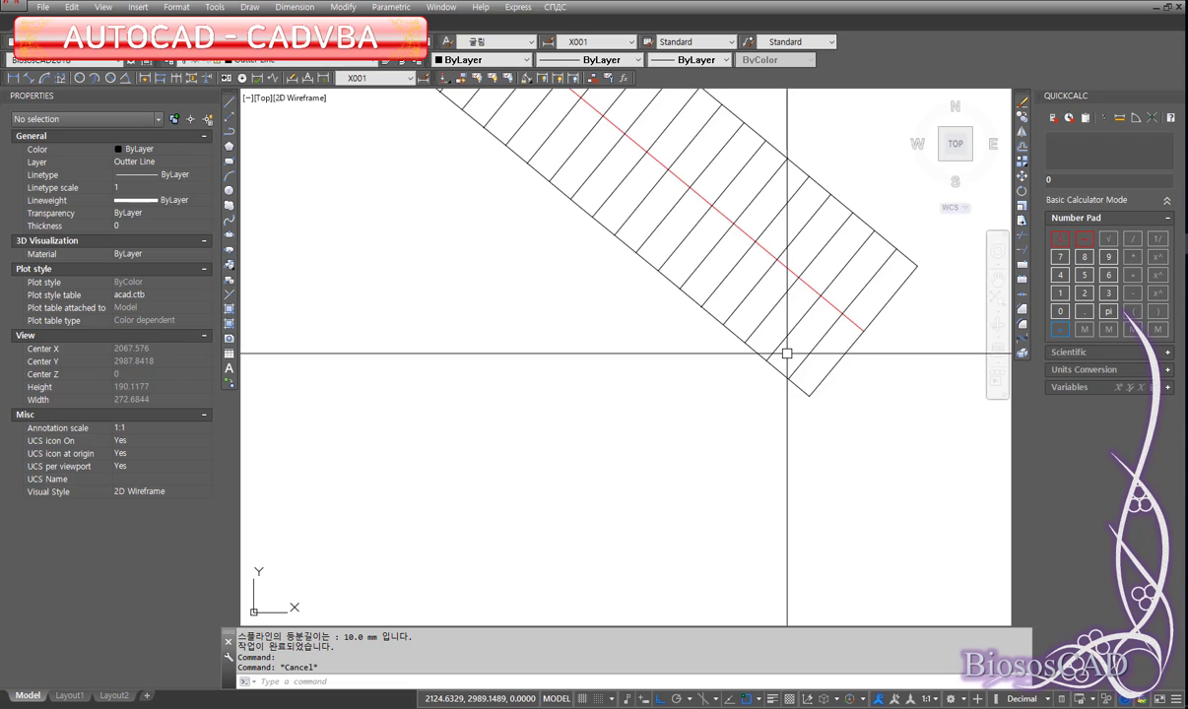
{"action": "scroll", "coordinate": [787, 352], "scroll_direction": "down", "scroll_amount": 2}
{"action": "scroll", "coordinate": [503, 88], "scroll_direction": "down", "scroll_amount": 3}
{"action": "scroll", "coordinate": [981, 481], "scroll_direction": "down", "scroll_amount": 3}
{"action": "scroll", "coordinate": [724, 371], "scroll_direction": "up", "scroll_amount": 3}
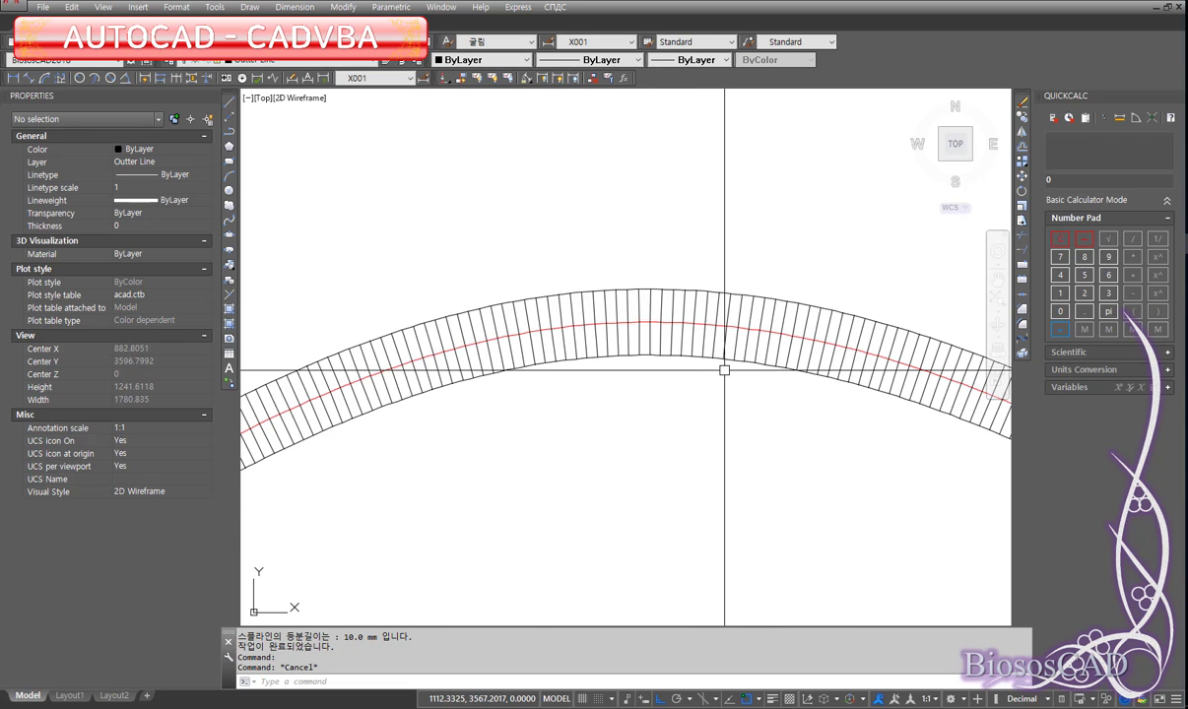
{"action": "scroll", "coordinate": [723, 370], "scroll_direction": "up", "scroll_amount": 5}
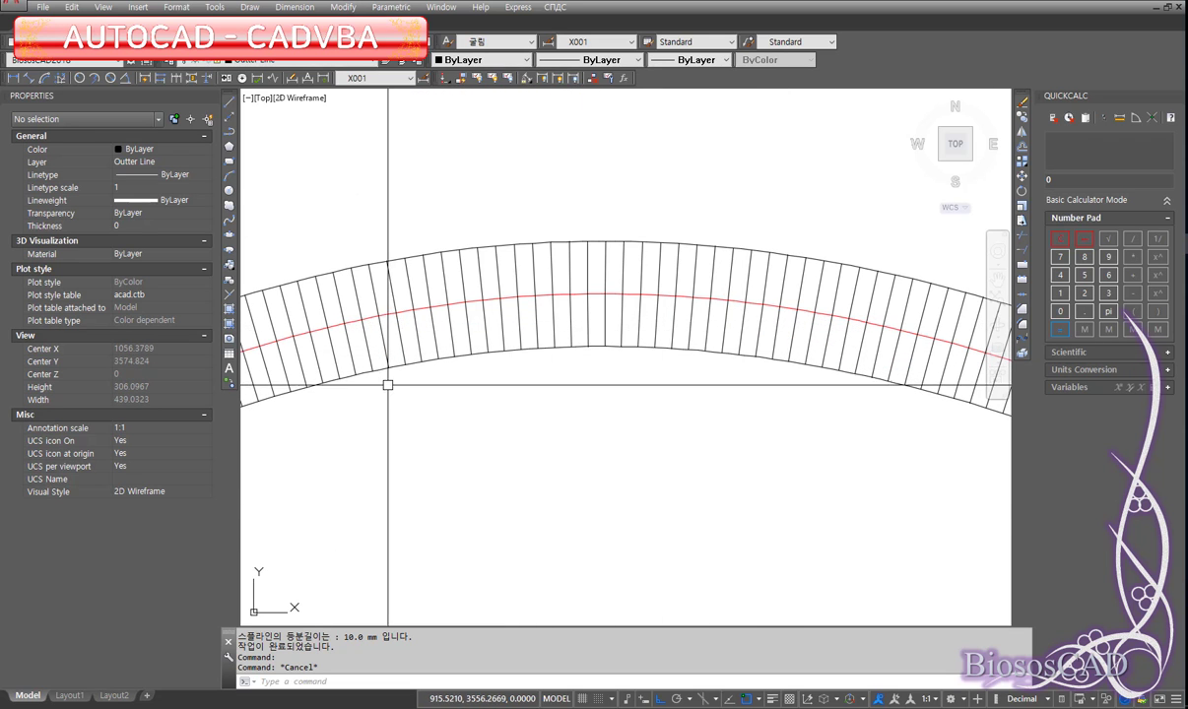
{"action": "scroll", "coordinate": [647, 358], "scroll_direction": "down", "scroll_amount": 5}
{"action": "type", "text": "e"}
{"action": "key", "text": "Return"}
{"action": "left_click", "coordinate": [820, 443]}
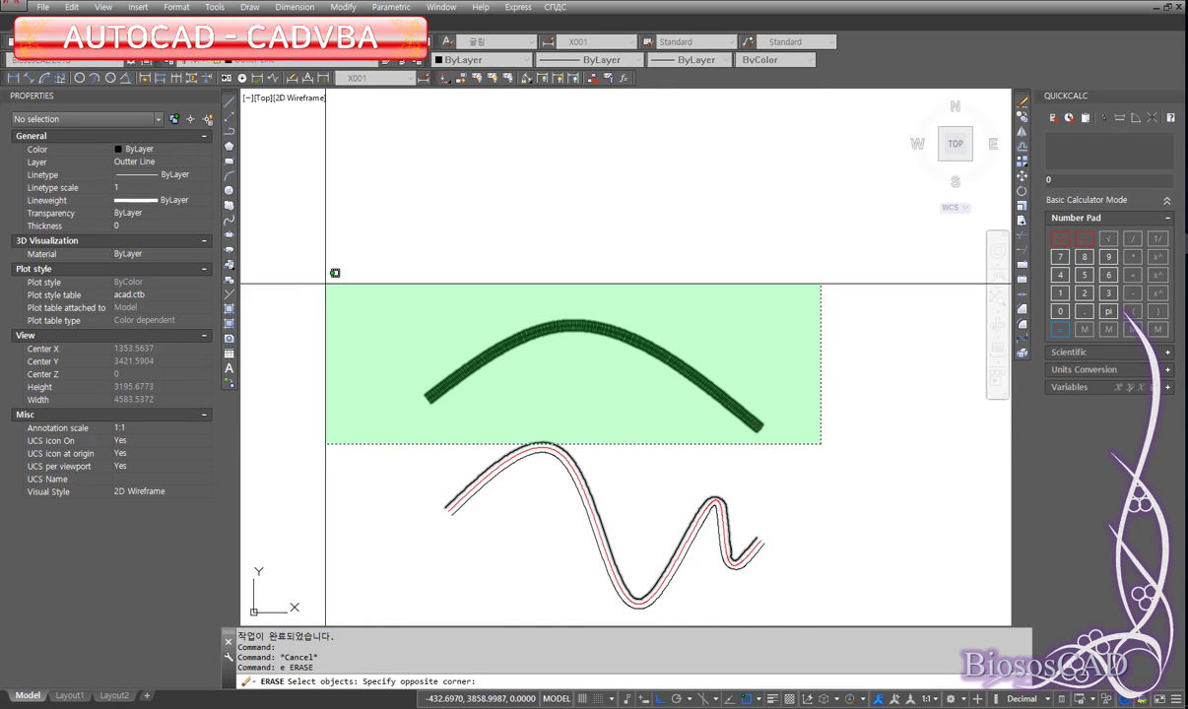
{"action": "left_click", "coordinate": [326, 284]}
{"action": "key", "text": "Return"}
Erase the wavy double-line spline with another crossing window.
{"action": "type", "text": "e"}
{"action": "key", "text": "Return"}
{"action": "left_click_drag", "start_coordinate": [778, 433], "coordinate": [538, 503]}
{"action": "key", "text": "Return"}
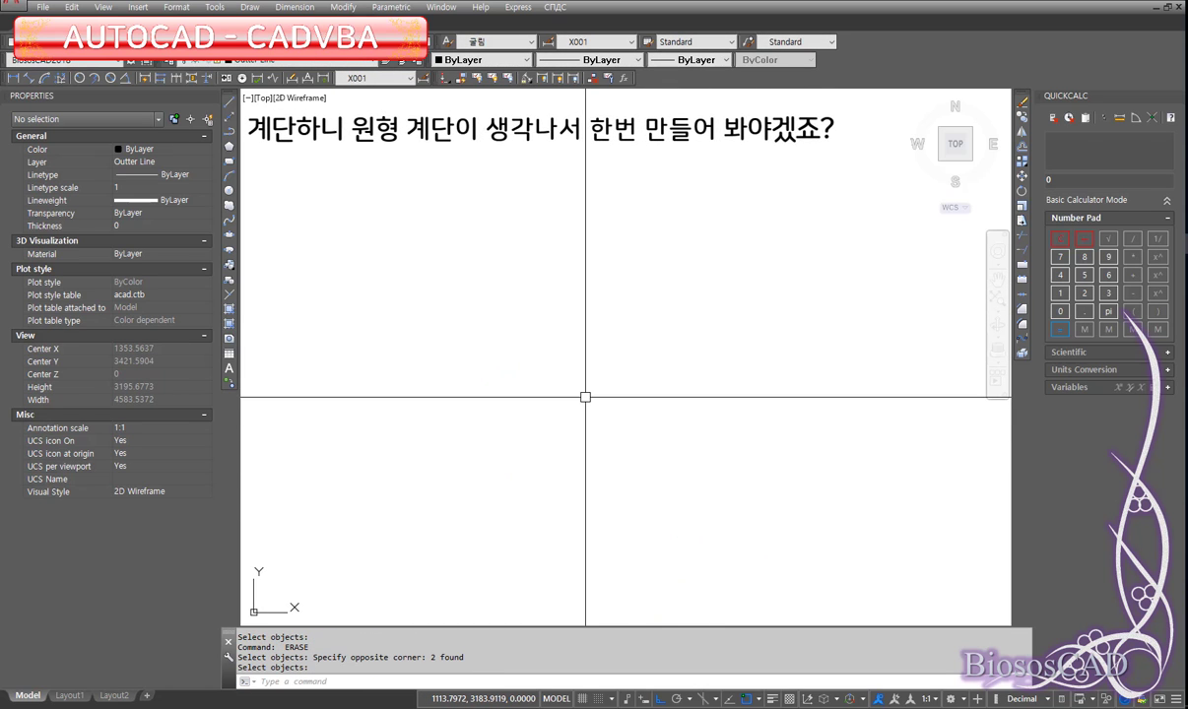
{"action": "type", "text": "SPL"}
{"action": "key", "text": "Return"}
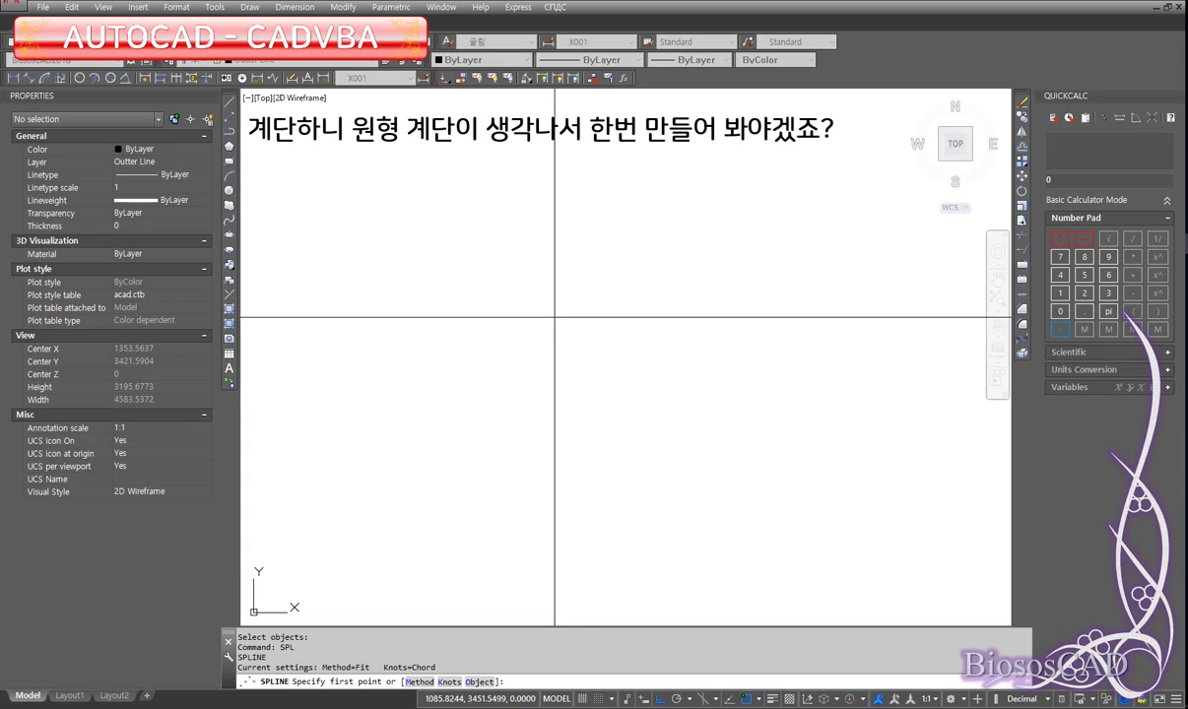
Draw a nine-point freehand spline spiralling inward from the upper left to the centre.
{"action": "left_click", "coordinate": [451, 229]}
{"action": "left_click", "coordinate": [789, 229]}
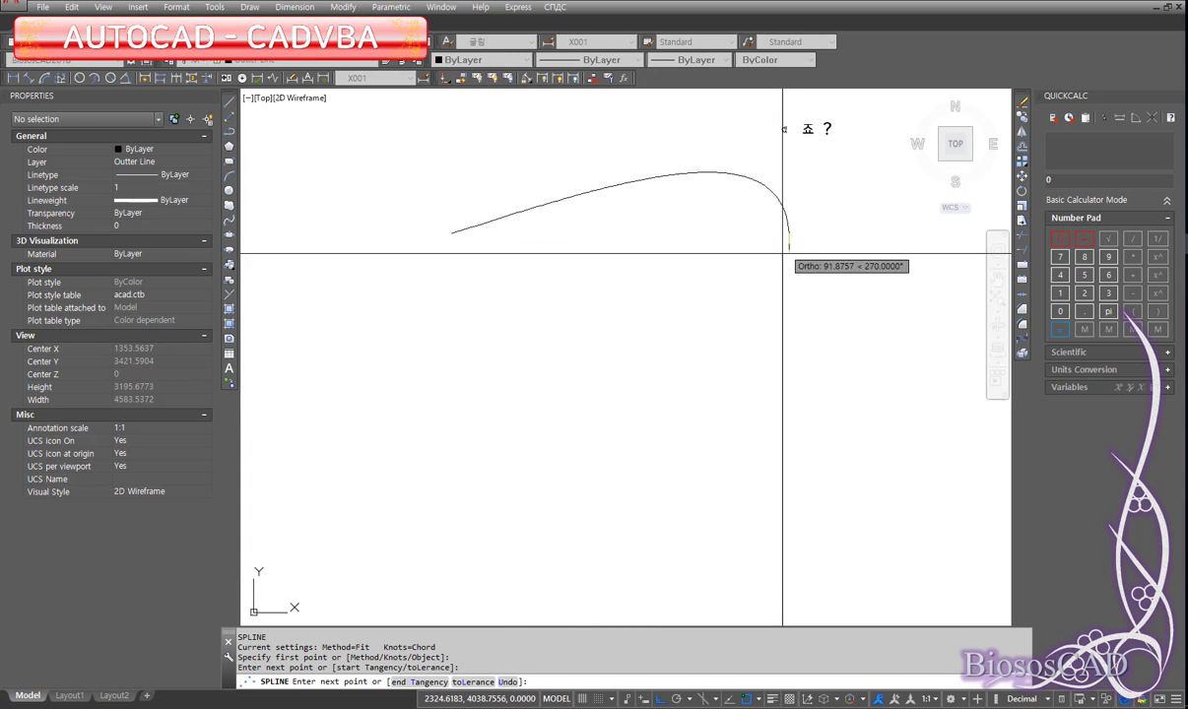
{"action": "left_click", "coordinate": [793, 538]}
{"action": "left_click", "coordinate": [433, 522]}
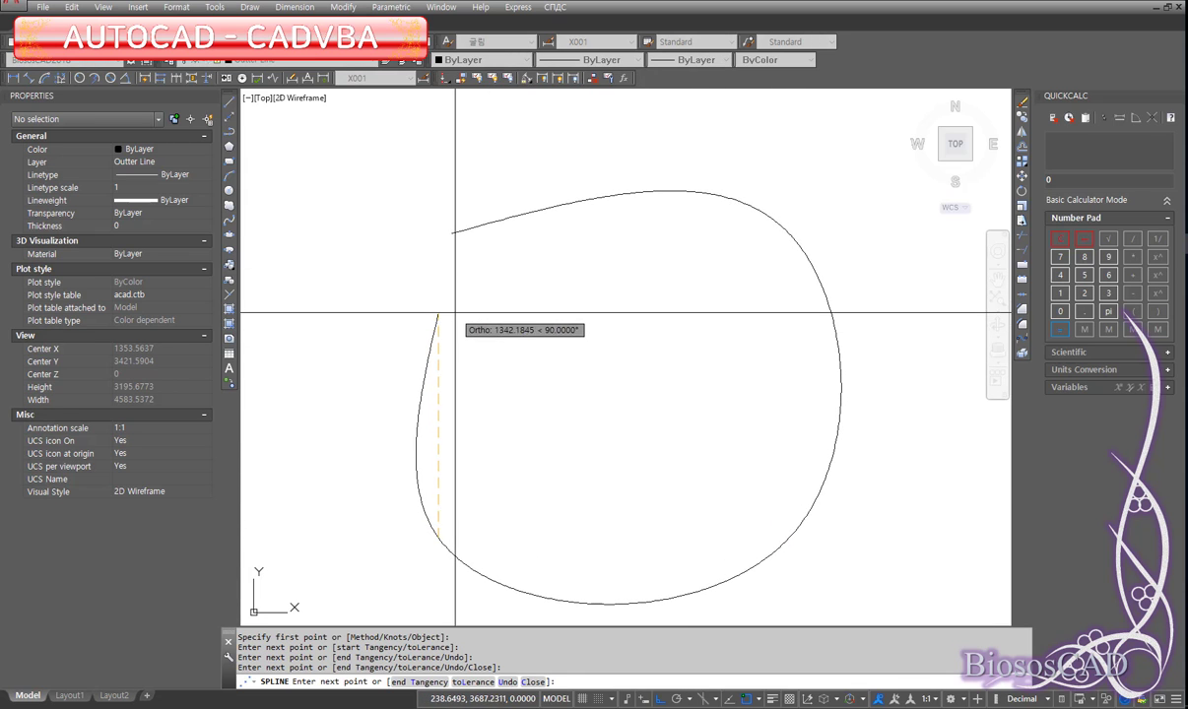
{"action": "left_click", "coordinate": [718, 298]}
{"action": "left_click", "coordinate": [717, 497]}
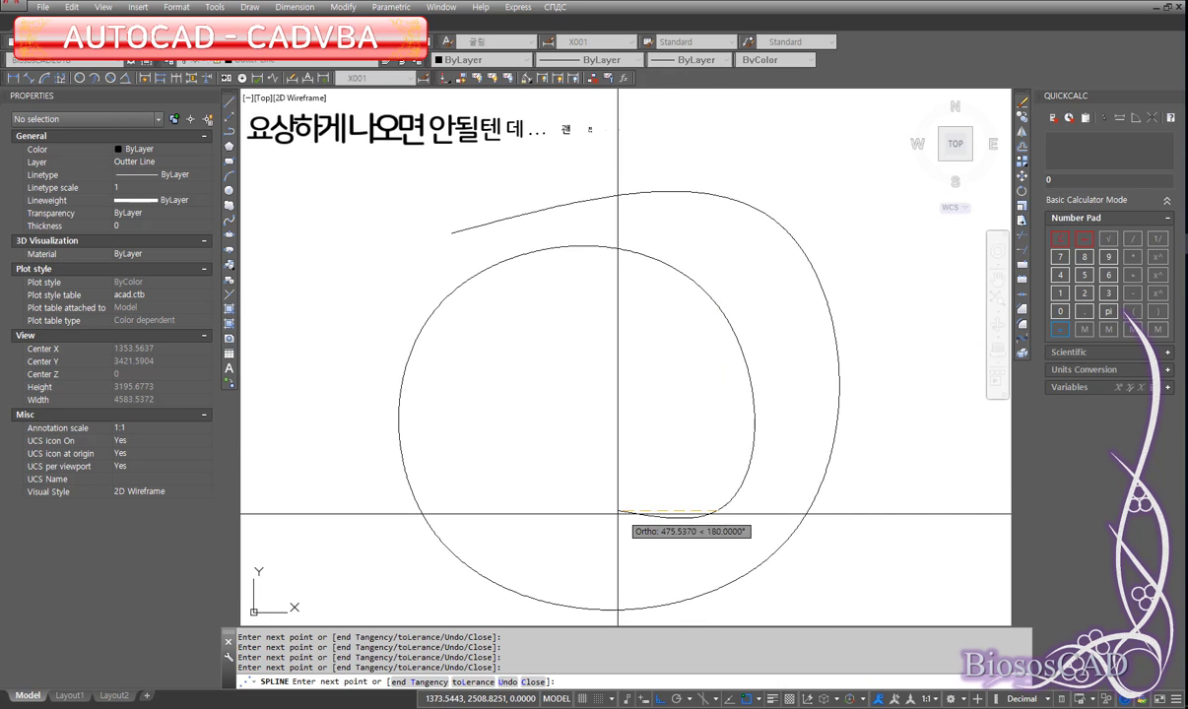
{"action": "left_click", "coordinate": [534, 360]}
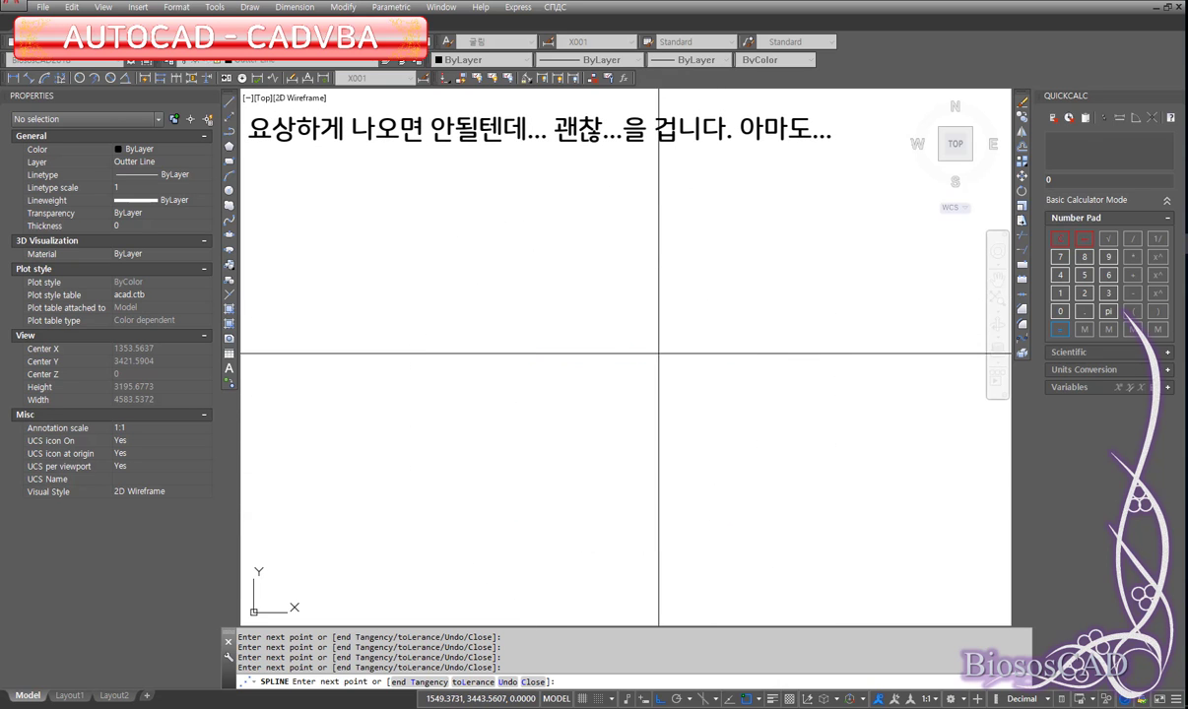
{"action": "left_click", "coordinate": [644, 459]}
{"action": "left_click", "coordinate": [576, 405]}
{"action": "key", "text": "Return"}
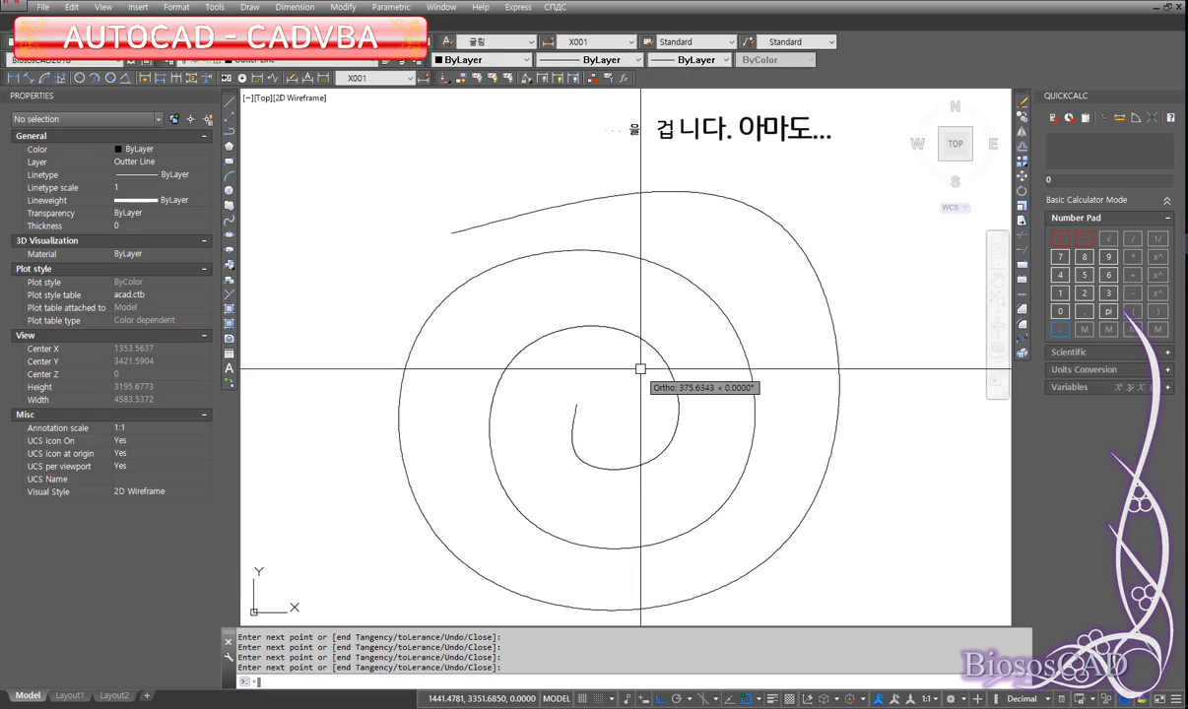
Run the spline-division macro on the spiral with 5 mm spacing and 30 width, giving 3,160 parts.
{"action": "key", "text": "Return"}
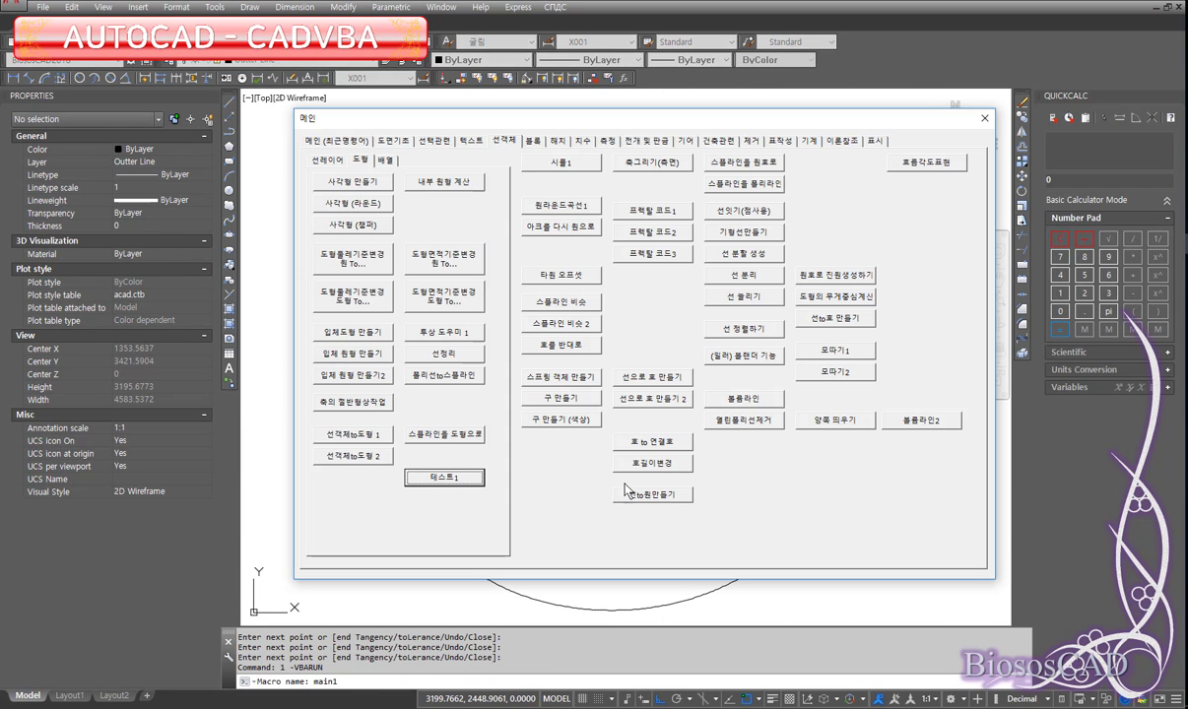
{"action": "left_click", "coordinate": [443, 478]}
{"action": "left_click", "coordinate": [716, 136]}
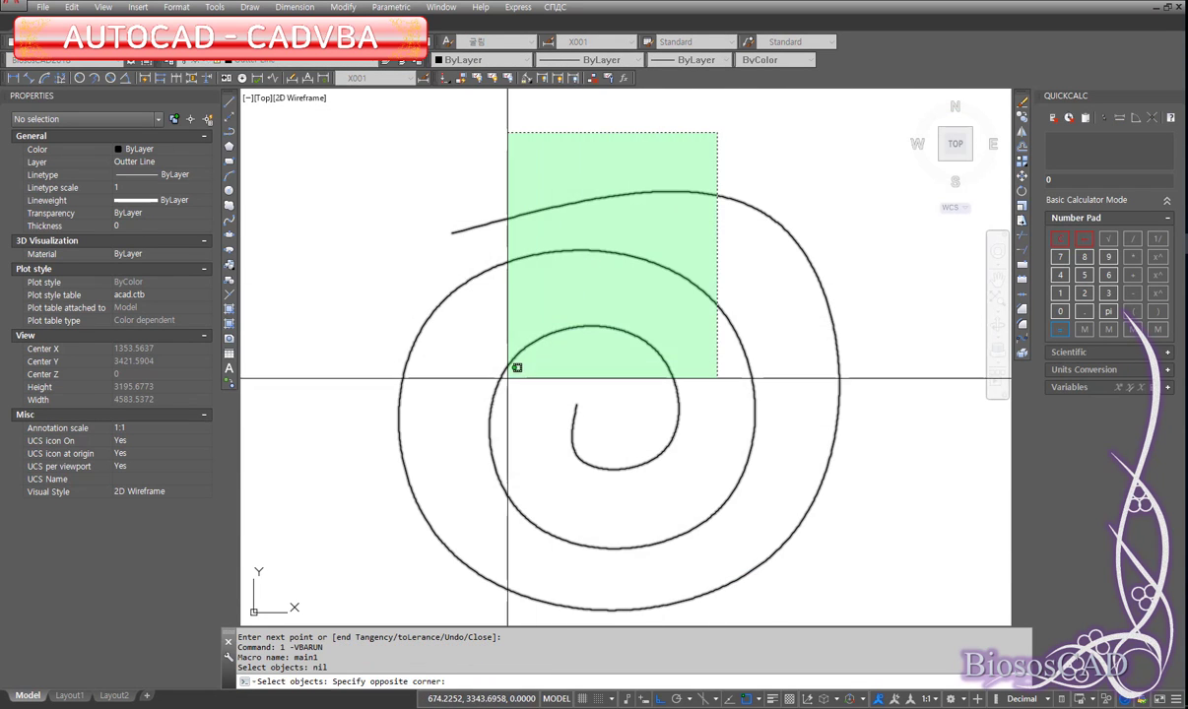
{"action": "left_click", "coordinate": [507, 381]}
{"action": "type", "text": "30"}
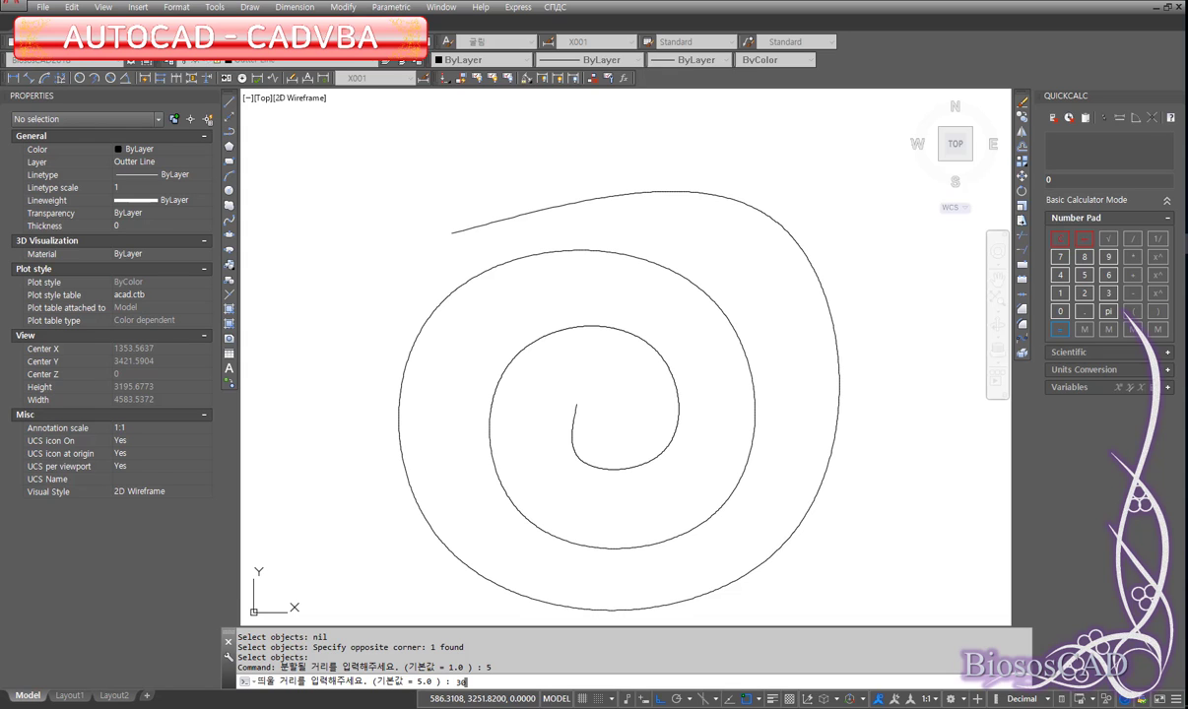
{"action": "key", "text": "Return"}
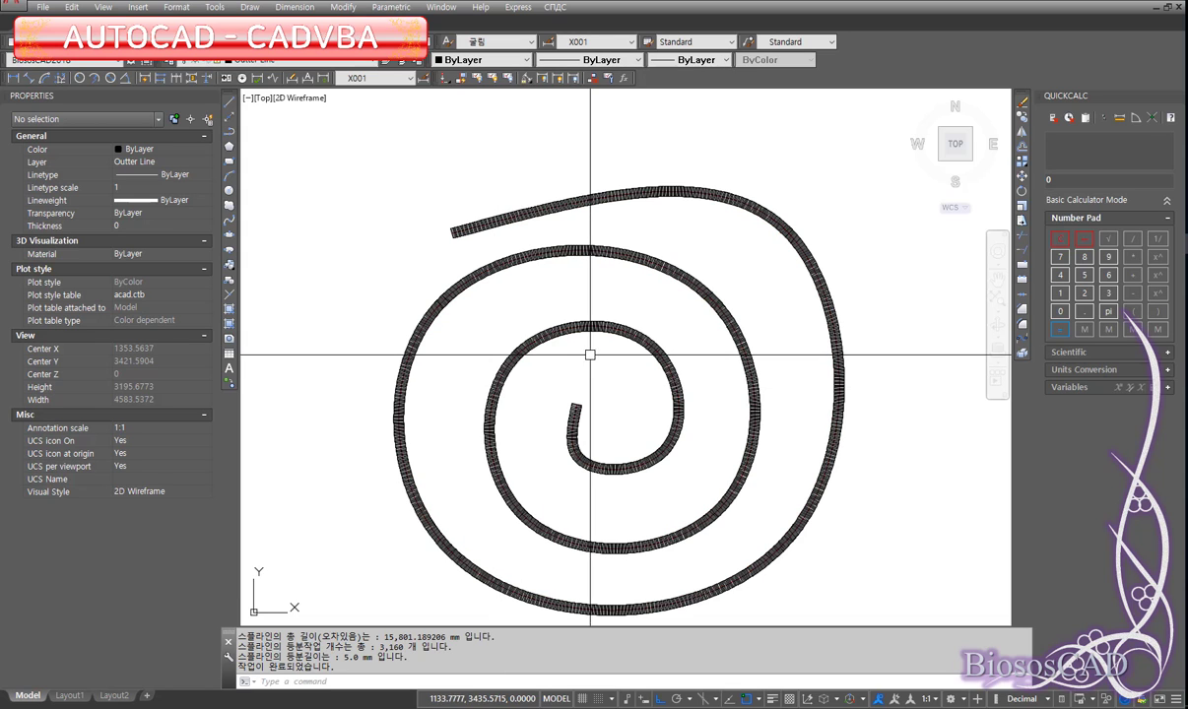
Inspect the spiral band close up, then select both of its edge splines.
{"action": "scroll", "coordinate": [505, 181], "scroll_direction": "up", "scroll_amount": 6}
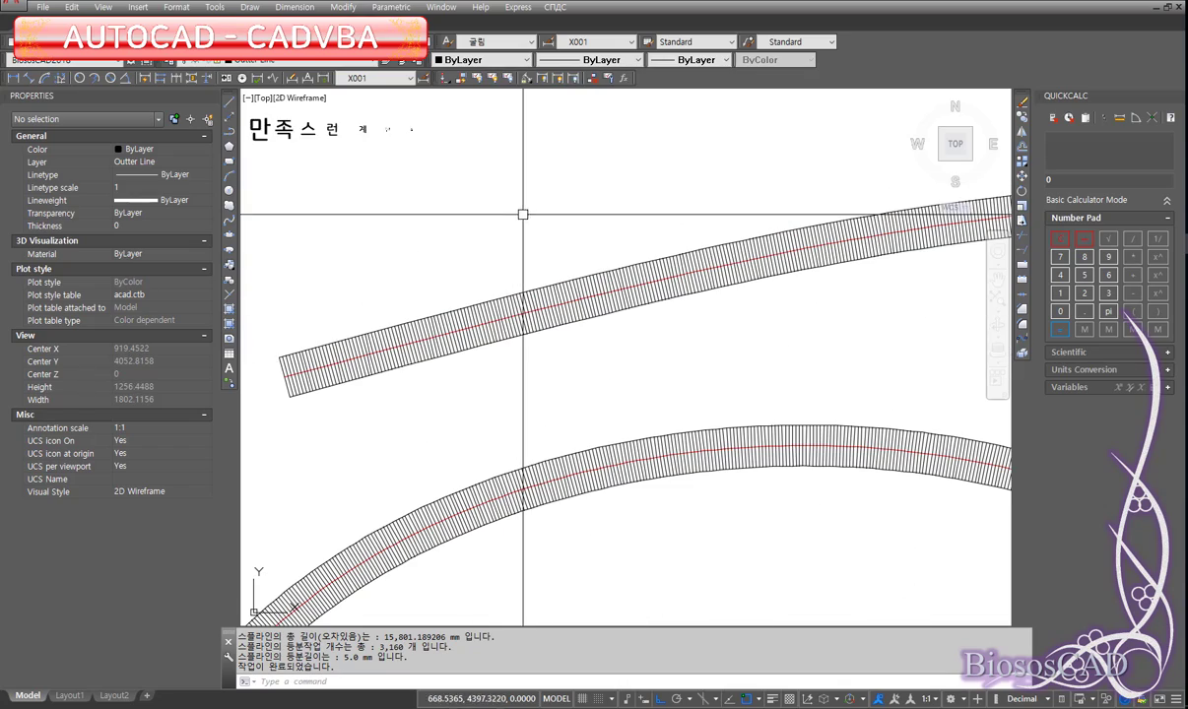
{"action": "middle_click_drag", "start_coordinate": [915, 406], "coordinate": [658, 404]}
{"action": "scroll", "coordinate": [306, 241], "scroll_direction": "down", "scroll_amount": 2}
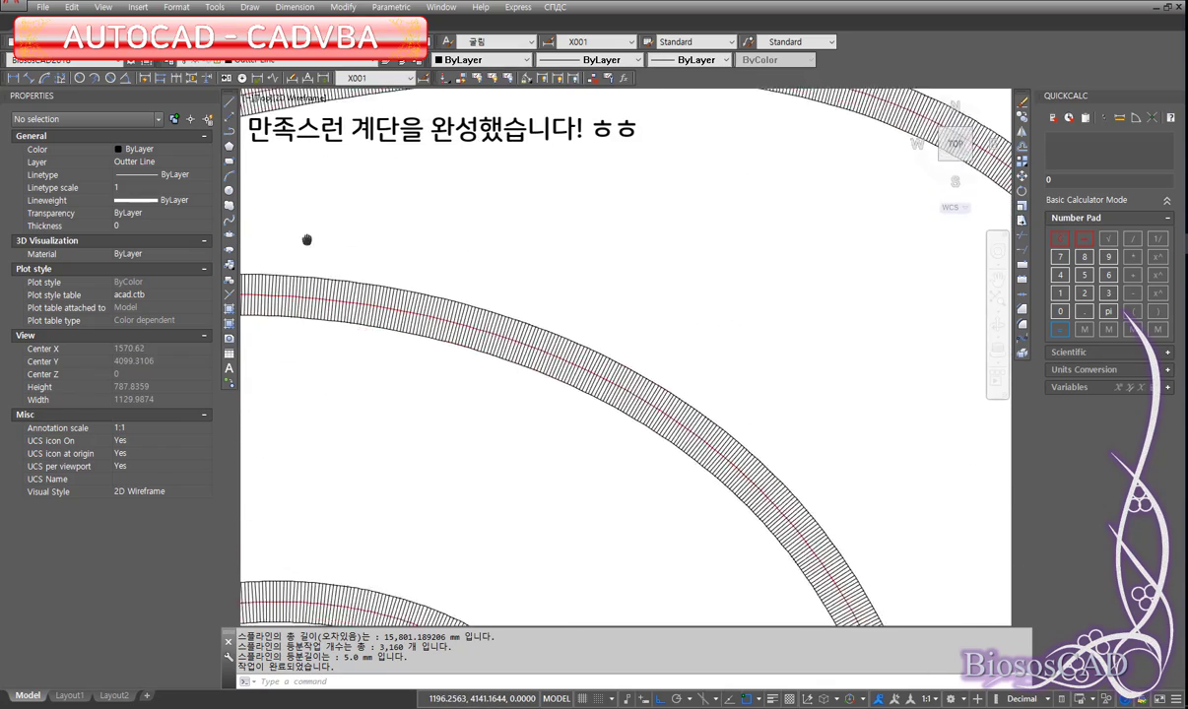
{"action": "scroll", "coordinate": [326, 164], "scroll_direction": "down", "scroll_amount": 2}
{"action": "scroll", "coordinate": [743, 405], "scroll_direction": "down", "scroll_amount": 3}
{"action": "middle_click_drag", "start_coordinate": [742, 406], "coordinate": [883, 265]}
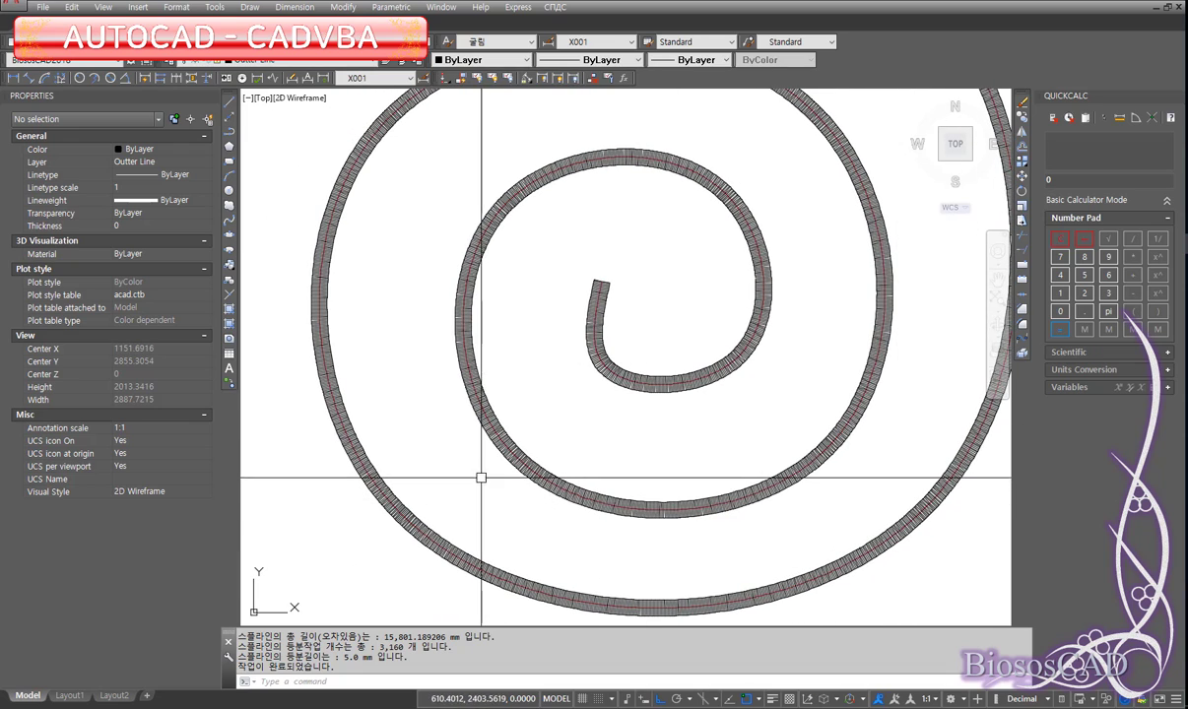
{"action": "left_click", "coordinate": [492, 433]}
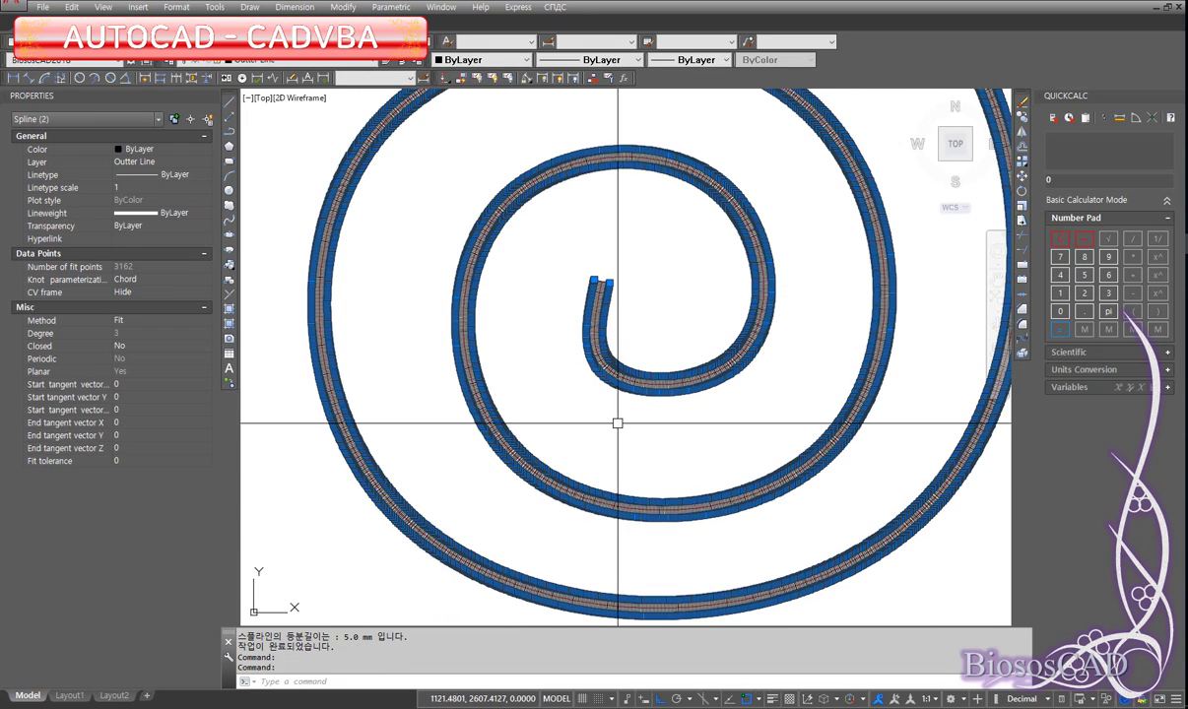
Copy the spiral's two edge splines to a spot to the right of the band.
{"action": "type", "text": "co"}
{"action": "key", "text": "Return"}
{"action": "left_click", "coordinate": [550, 398]}
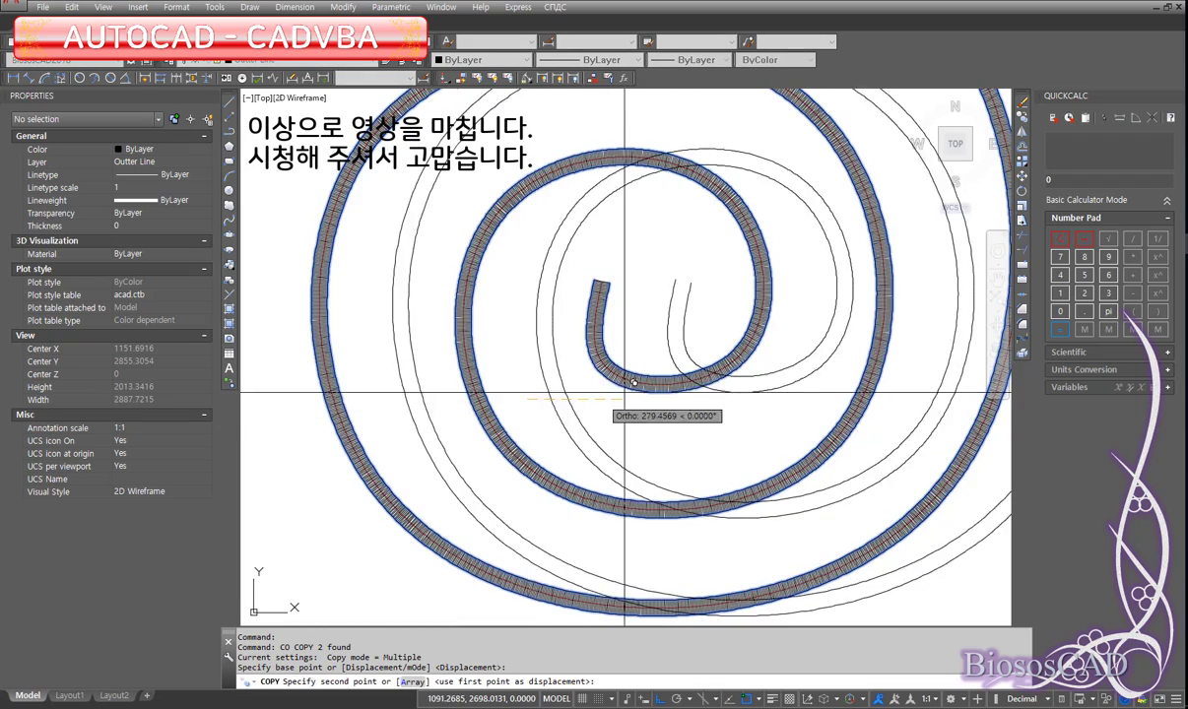
{"action": "scroll", "coordinate": [624, 392], "scroll_direction": "down", "scroll_amount": 2}
{"action": "middle_click_drag", "start_coordinate": [633, 382], "coordinate": [328, 382]}
{"action": "left_click", "coordinate": [862, 402]}
{"action": "key", "text": "Escape"}
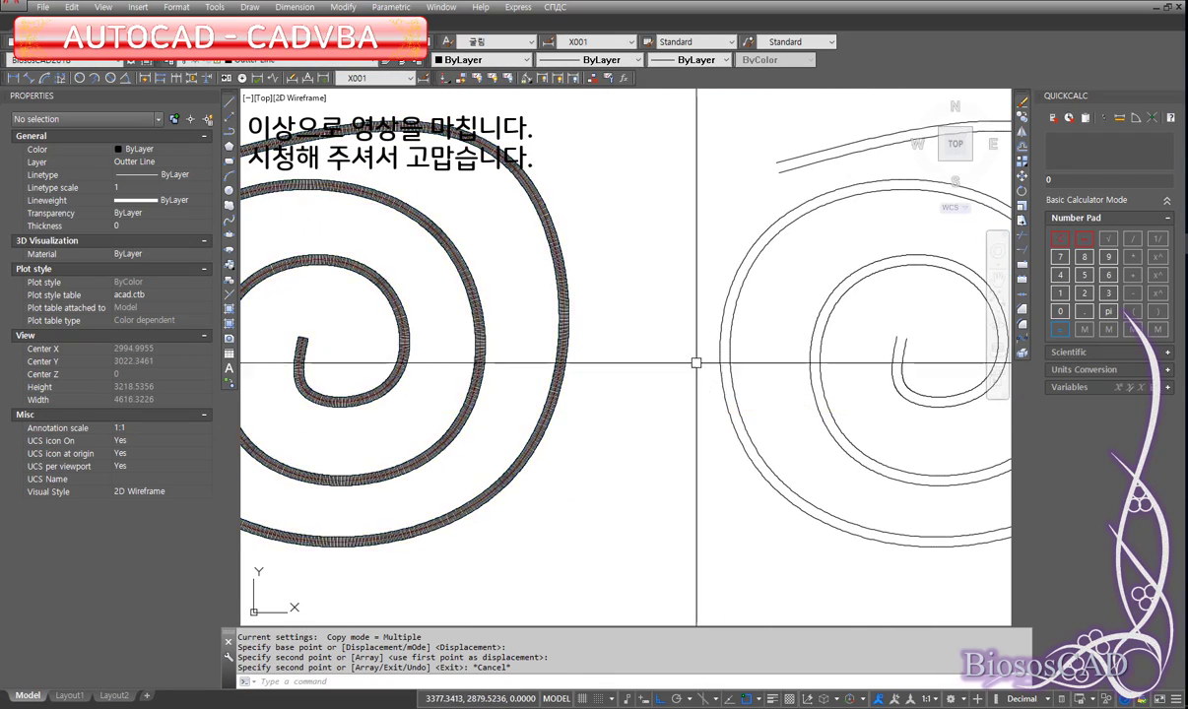
Zoom and pan to frame both the divided spiral and its copy.
{"action": "scroll", "coordinate": [697, 363], "scroll_direction": "down", "scroll_amount": 3}
{"action": "middle_click_drag", "start_coordinate": [932, 504], "coordinate": [946, 517]}
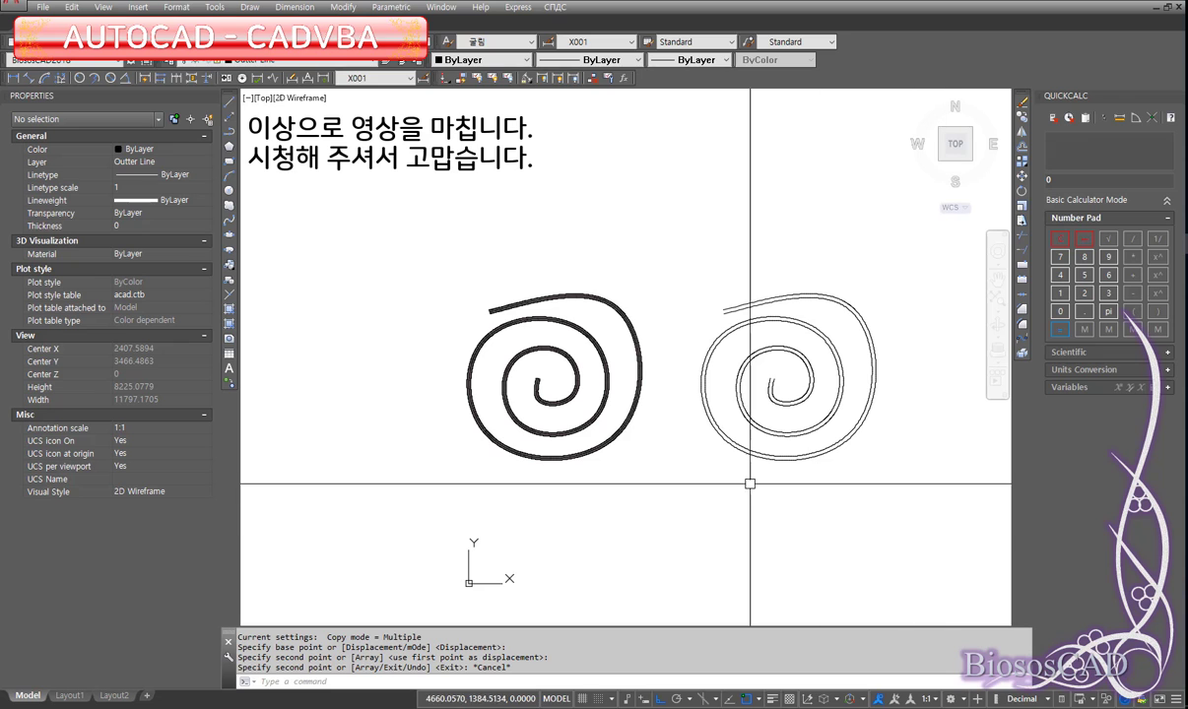
{"action": "type", "text": "z"}
{"action": "key", "text": "Return"}
{"action": "key", "text": "Return"}
{"action": "left_click_drag", "start_coordinate": [777, 534], "coordinate": [787, 321]}
{"action": "key", "text": "Escape"}
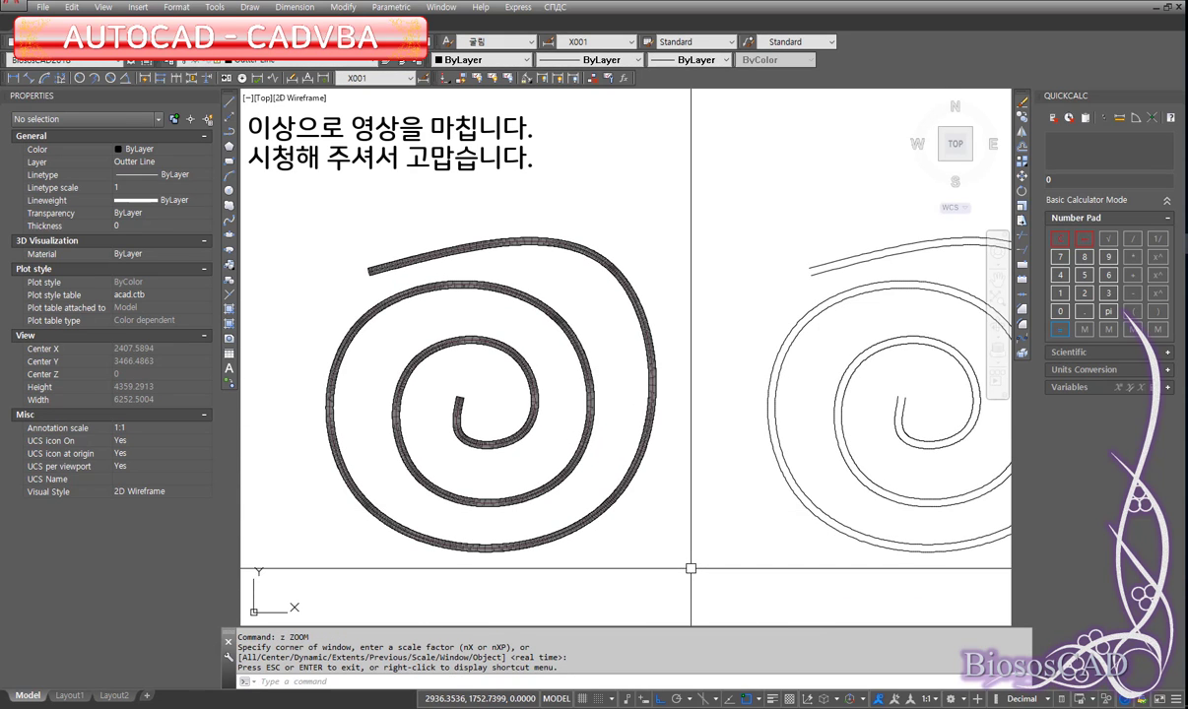
{"action": "middle_click_drag", "start_coordinate": [689, 566], "coordinate": [613, 535]}
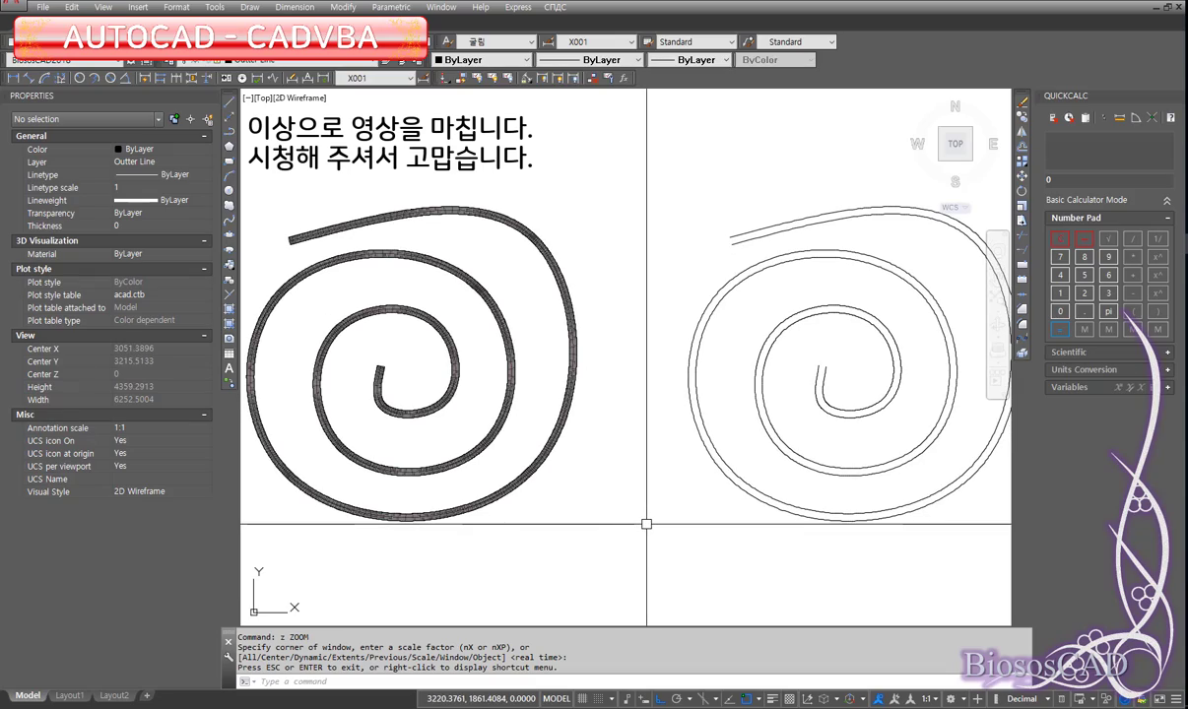